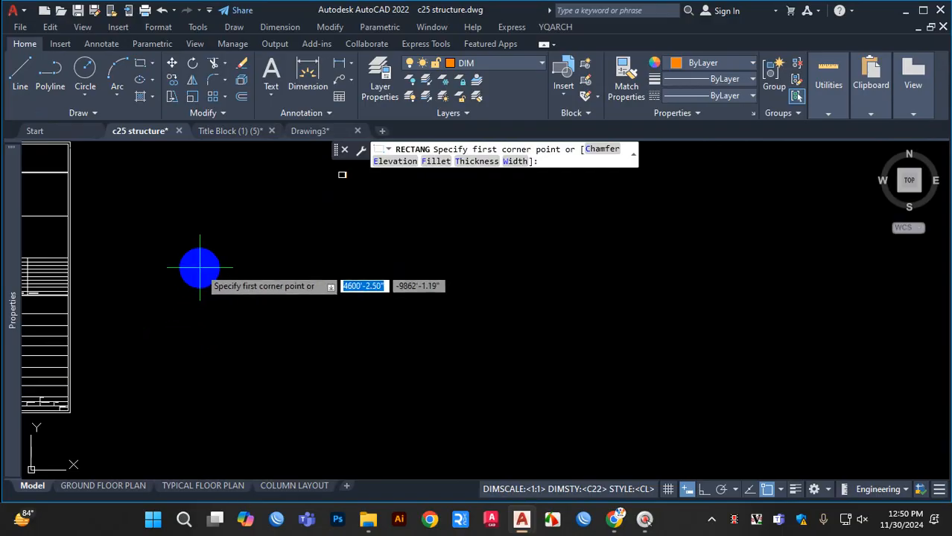
Step: Draw a rectangle 16.54 inches wide and 11.69 inches high in the empty area beside the title block sheets
click(199, 266)
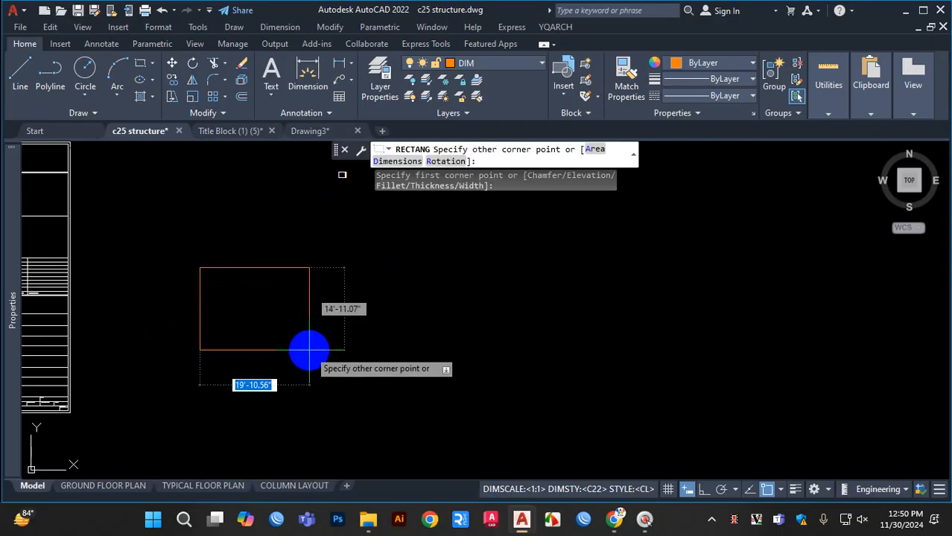
text(16.54)
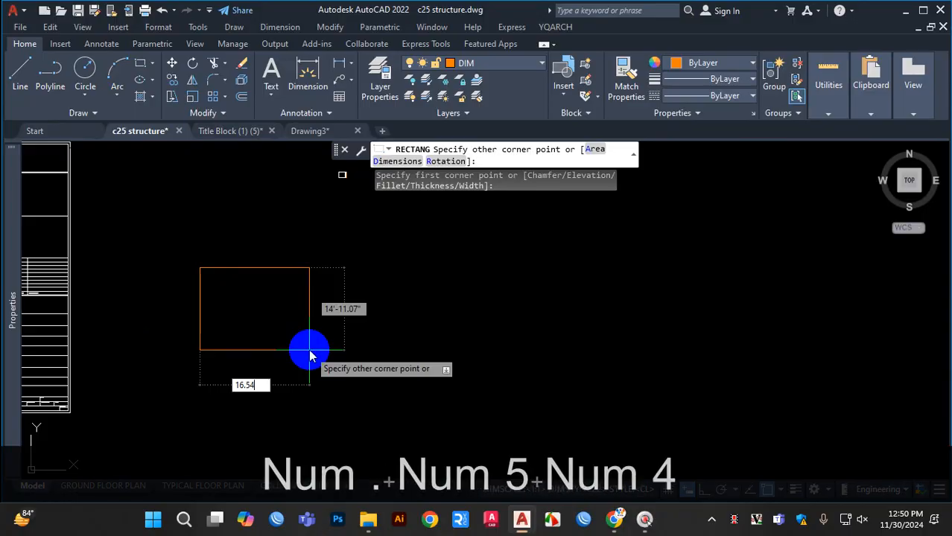
key(Tab)
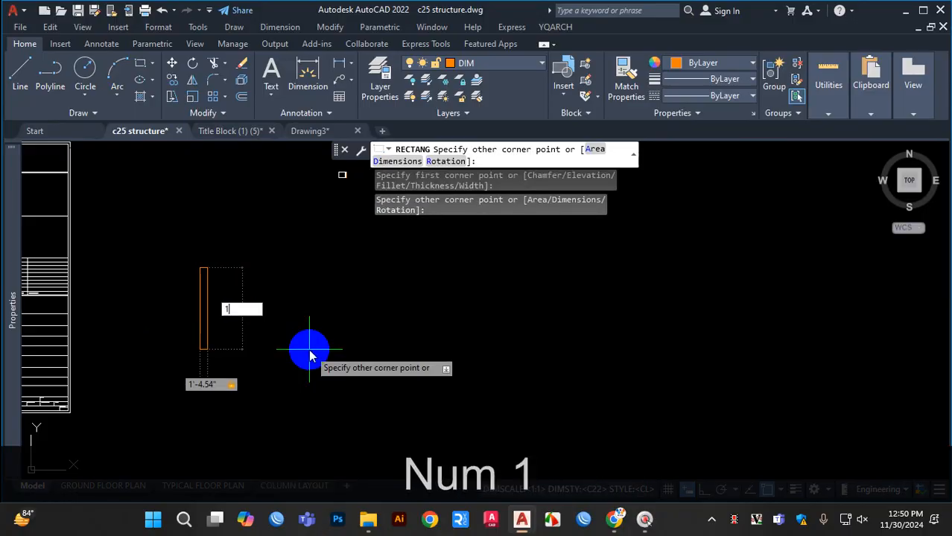
text(11.69)
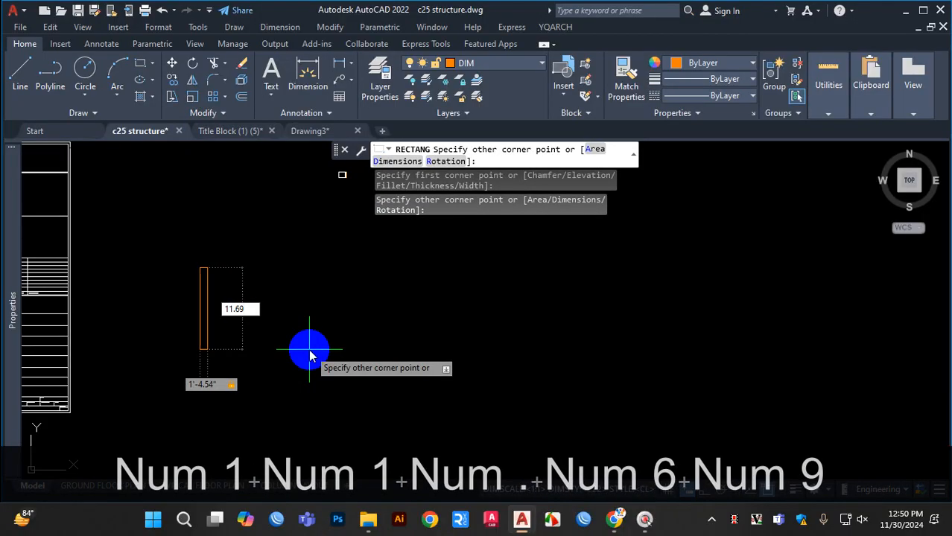
key(Return)
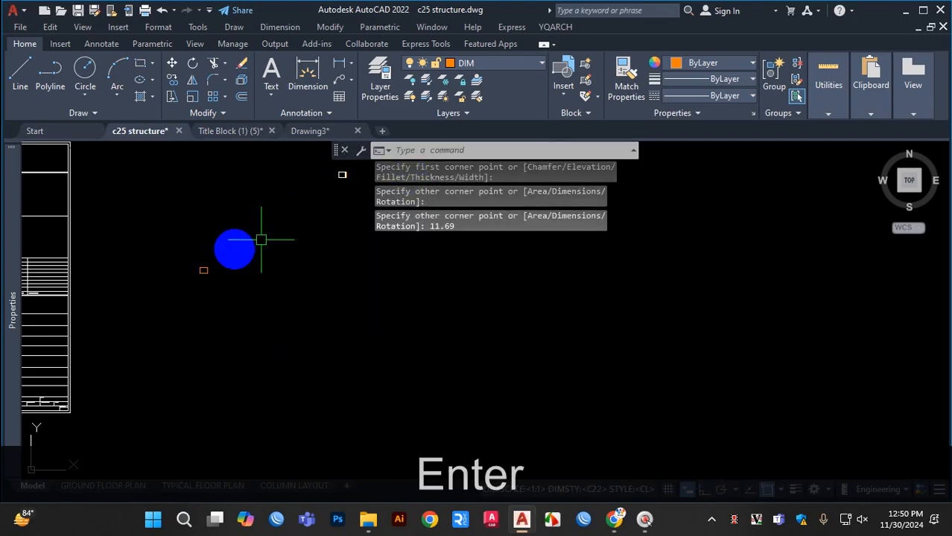
scroll(198, 264, up, 5)
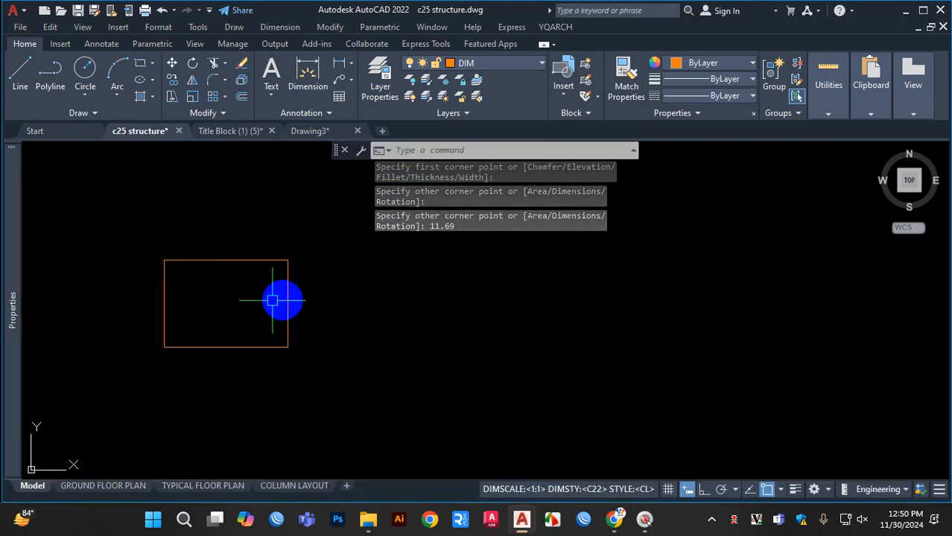
Step: Offset the new rectangle inward by 0.15 inches
text(o)
key(Return)
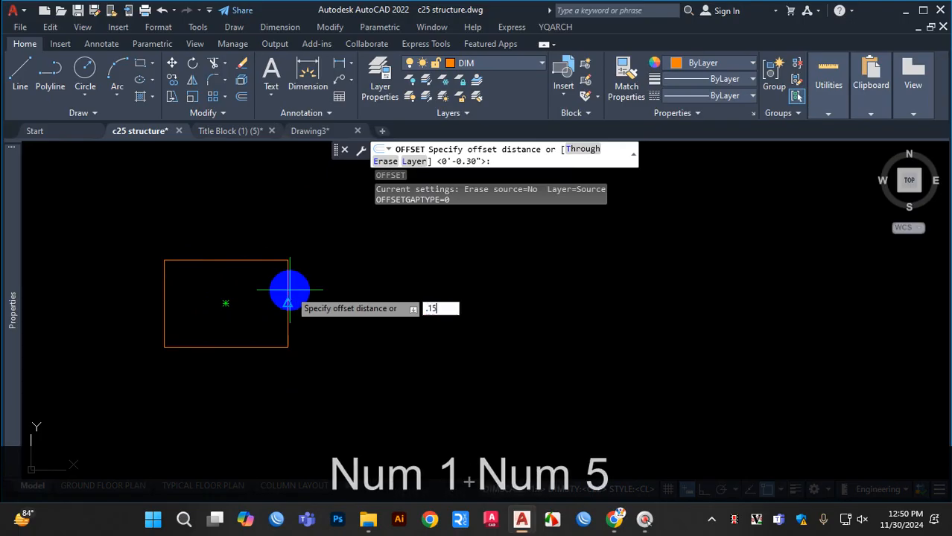
key(Return)
scroll(255, 266, up, 4)
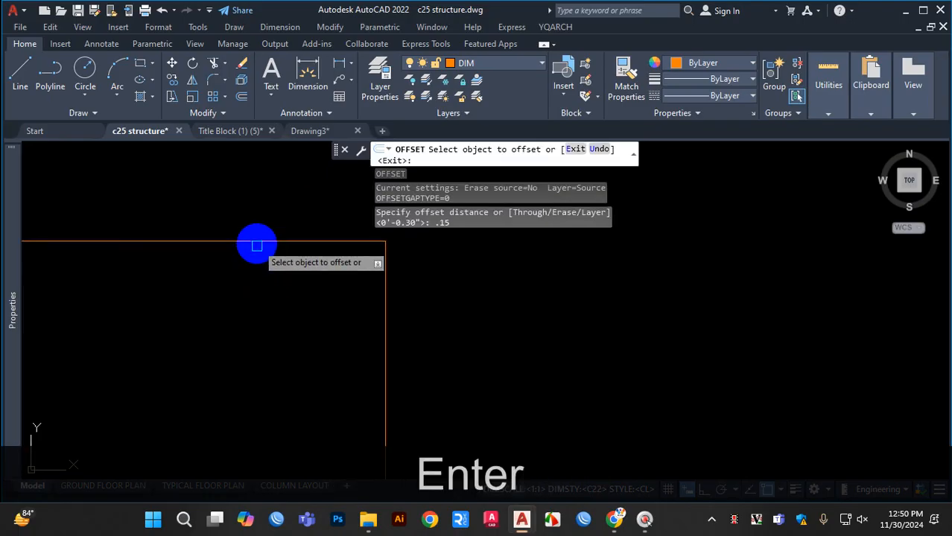
click(257, 241)
click(245, 278)
scroll(328, 298, down, 6)
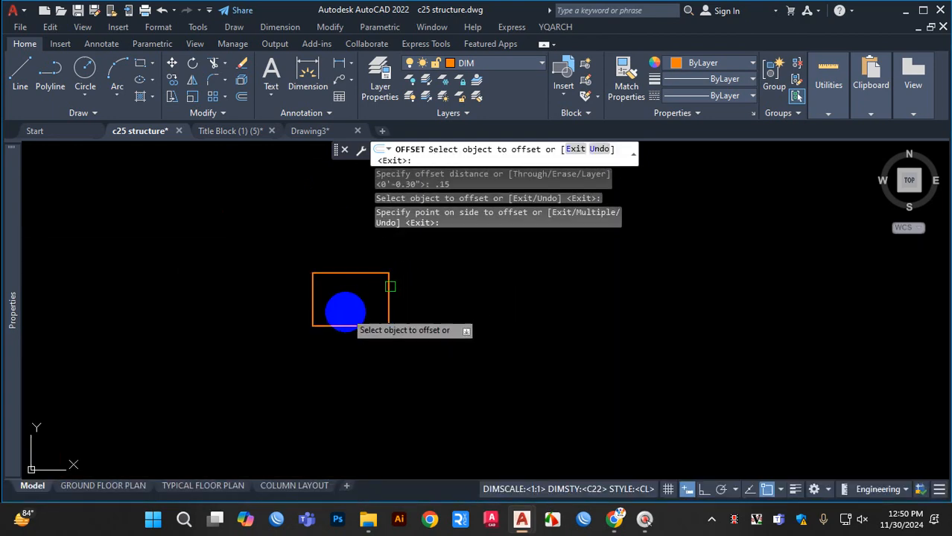
scroll(347, 325, up, 2)
key(Escape)
Step: Examine the border and information column of the existing title block sheet nearest the new rectangle
scroll(344, 342, down, 4)
scroll(358, 339, down, 3)
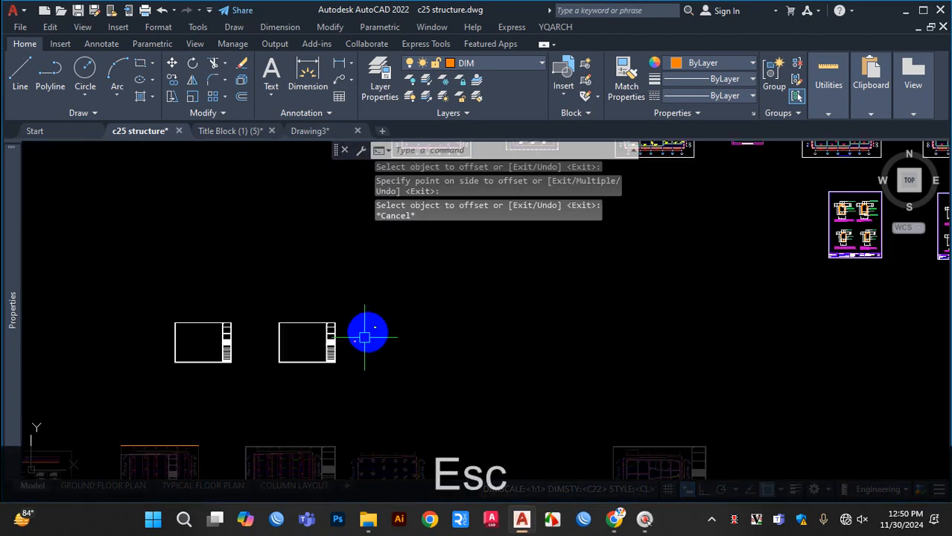
scroll(367, 333, up, 3)
scroll(177, 317, up, 3)
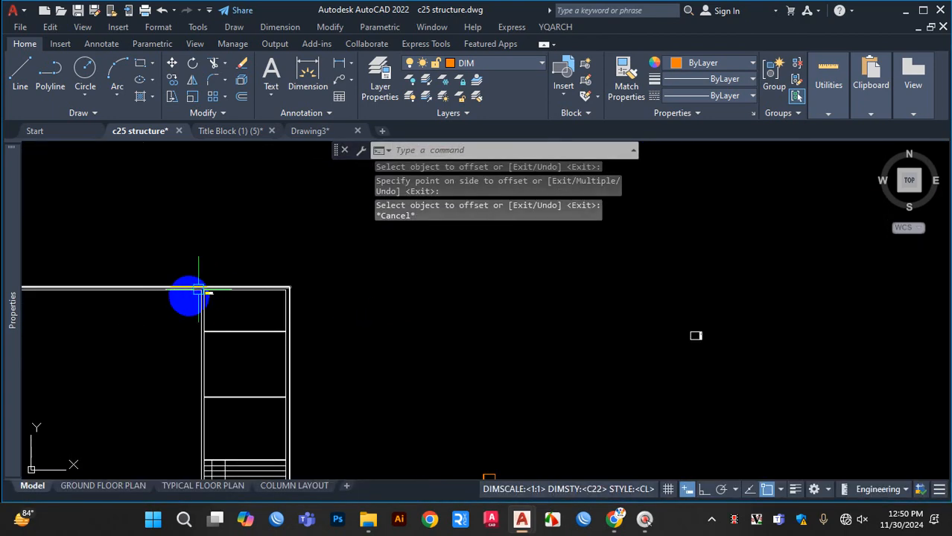
scroll(198, 290, down, 4)
scroll(227, 351, up, 4)
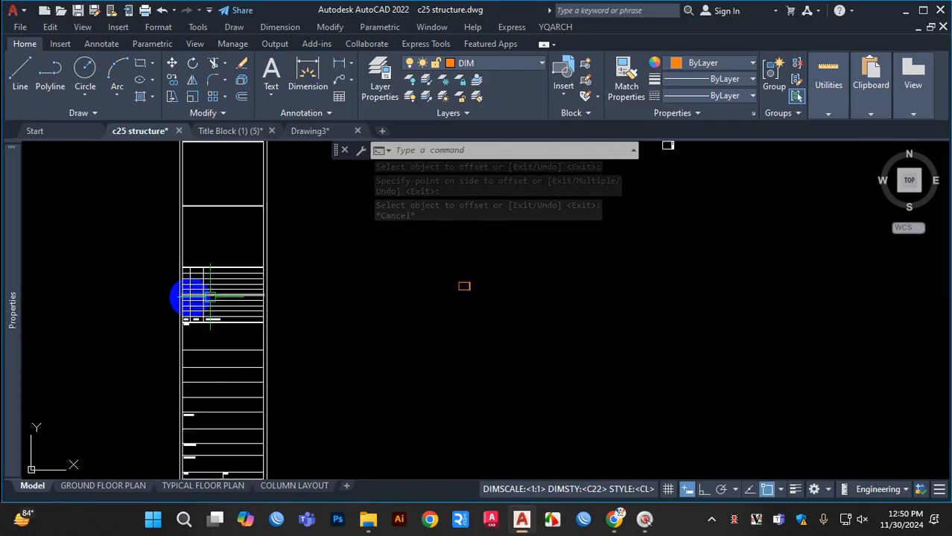
scroll(336, 299, down, 2)
scroll(282, 294, down, 3)
scroll(348, 261, up, 4)
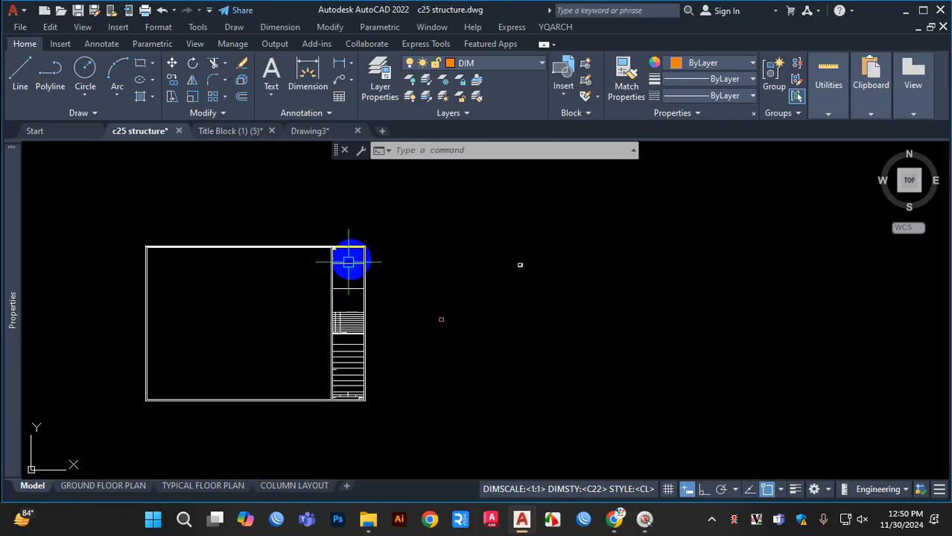
Step: Scale the whole title block sheet nearest the rectangle down to roughly a quarter of its size from its lower-left corner
scroll(381, 236, up, 2)
click(385, 225)
scroll(395, 261, down, 1)
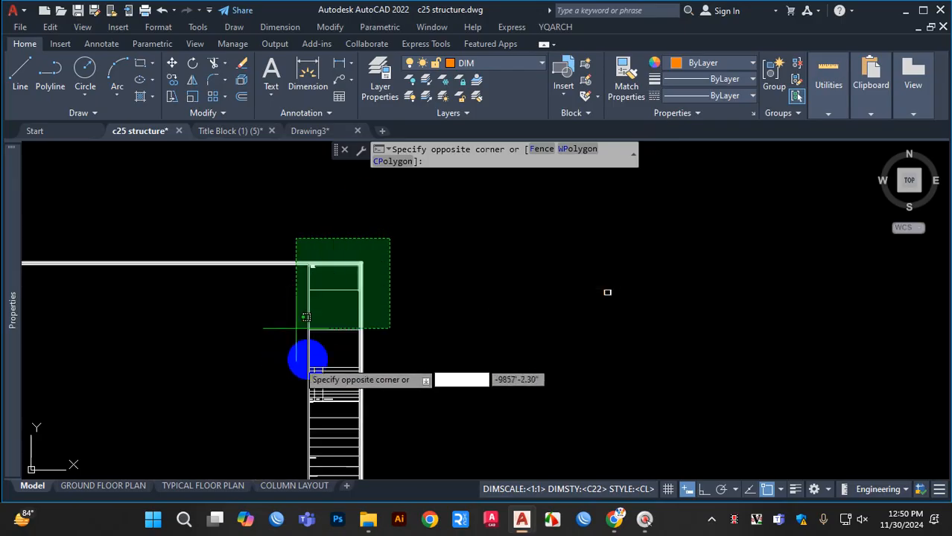
scroll(226, 336, down, 3)
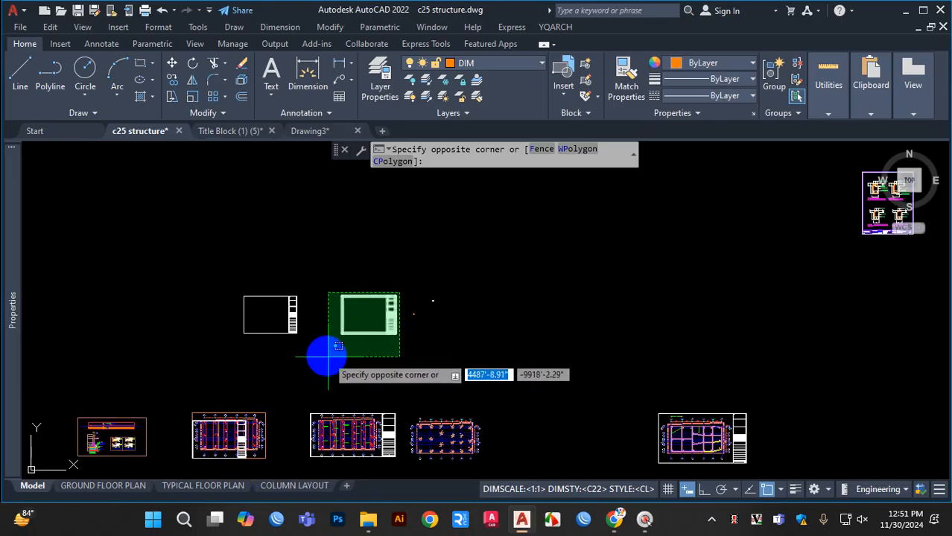
click(328, 354)
scroll(413, 333, up, 4)
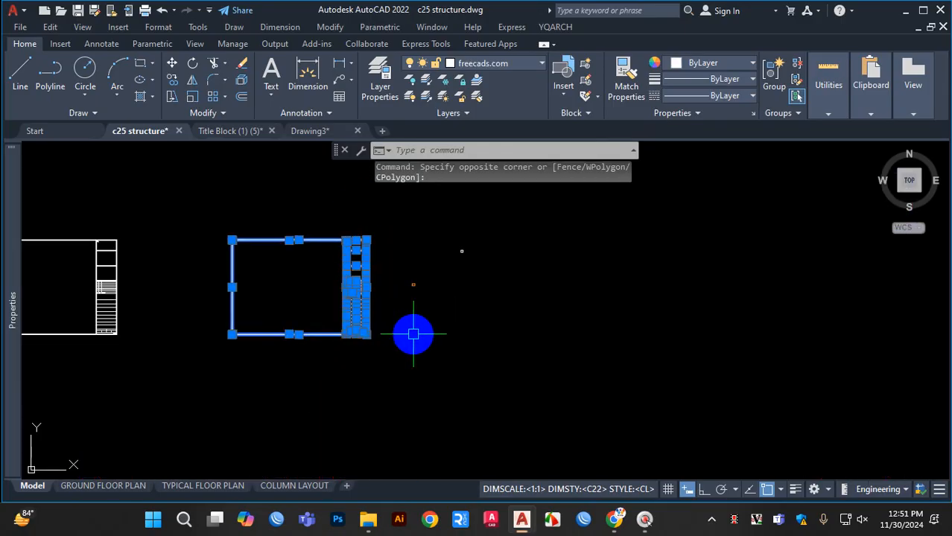
text(sc)
key(Return)
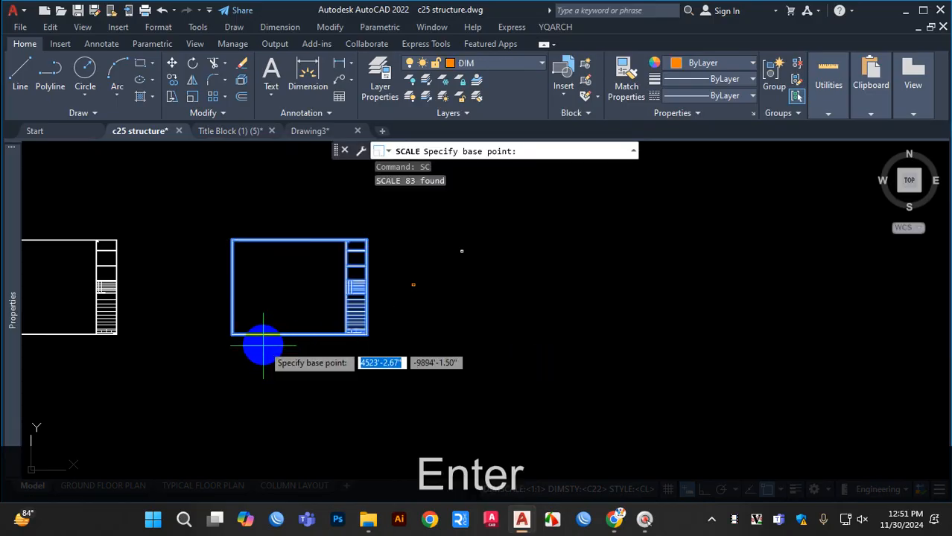
scroll(262, 345, up, 6)
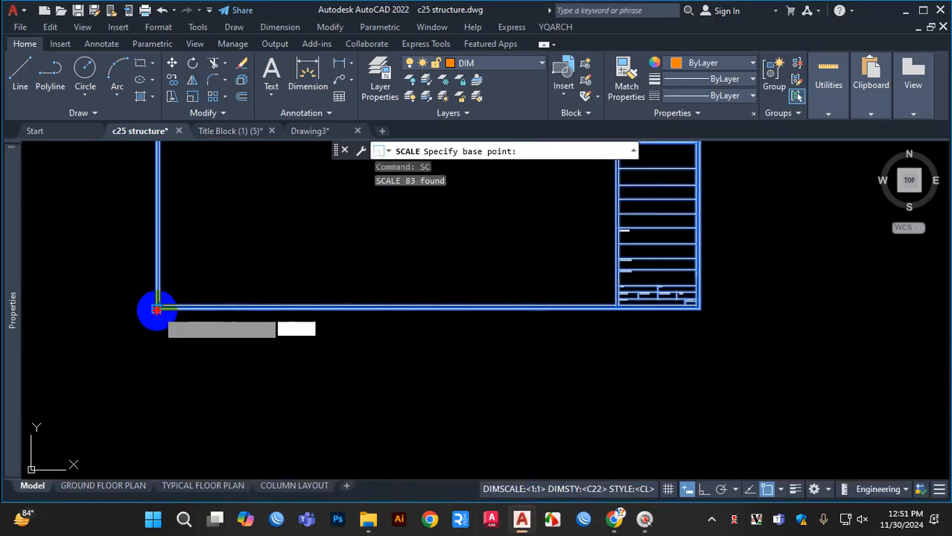
click(158, 305)
click(218, 297)
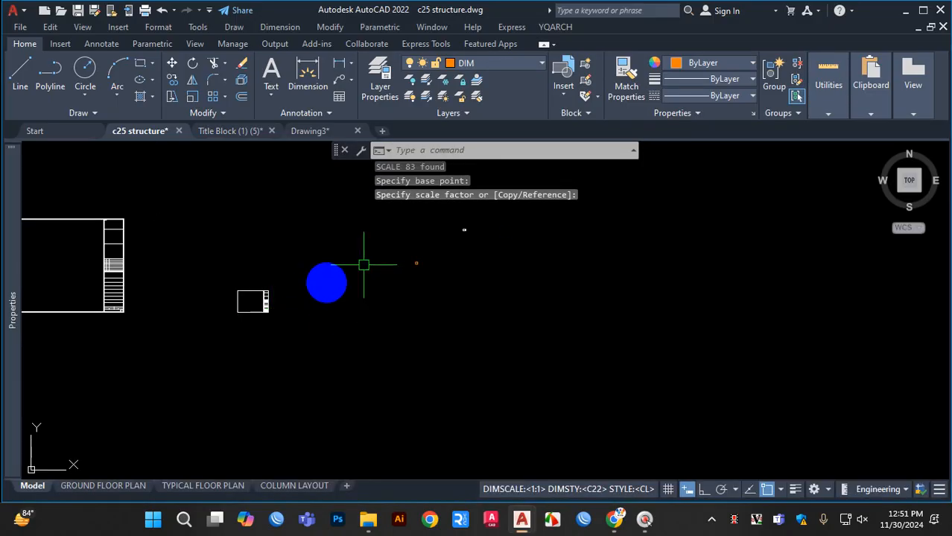
Step: Copy the reduced title block from its outer lower-left corner to the inner offset rectangle's lower-left corner
scroll(239, 306, up, 2)
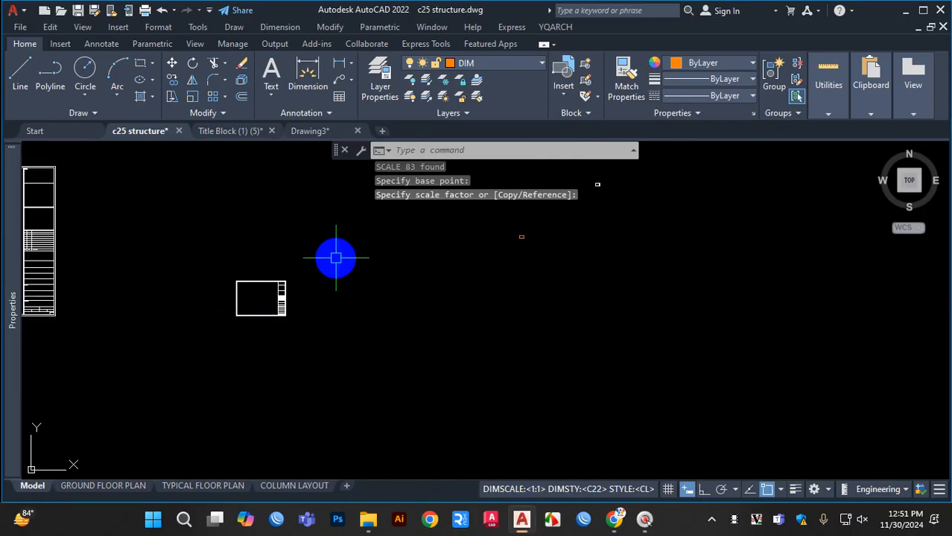
click(335, 257)
click(196, 346)
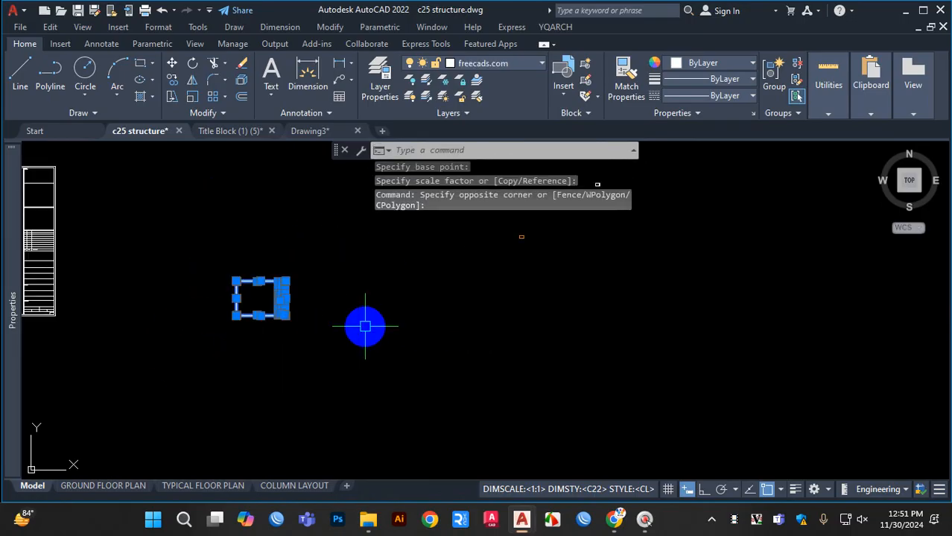
text(co)
key(Return)
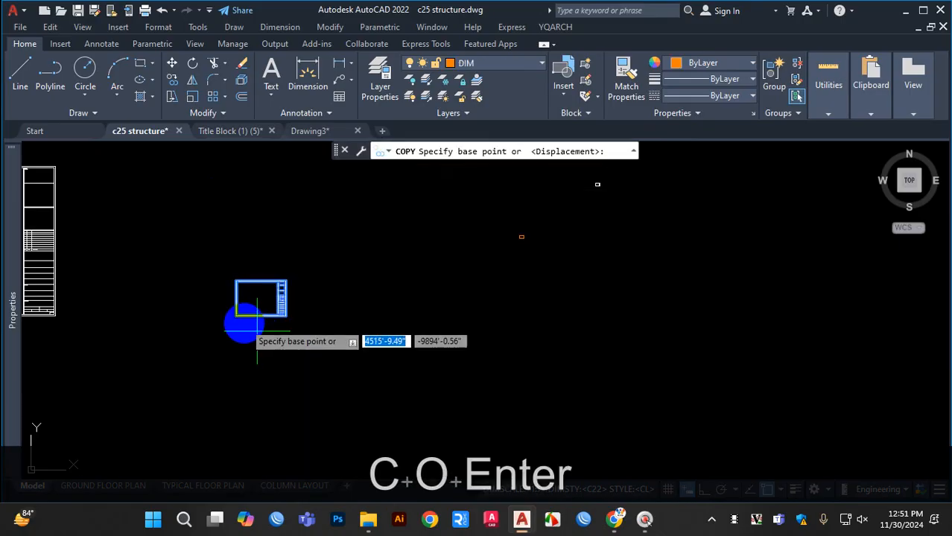
scroll(239, 319, up, 4)
scroll(216, 325, up, 3)
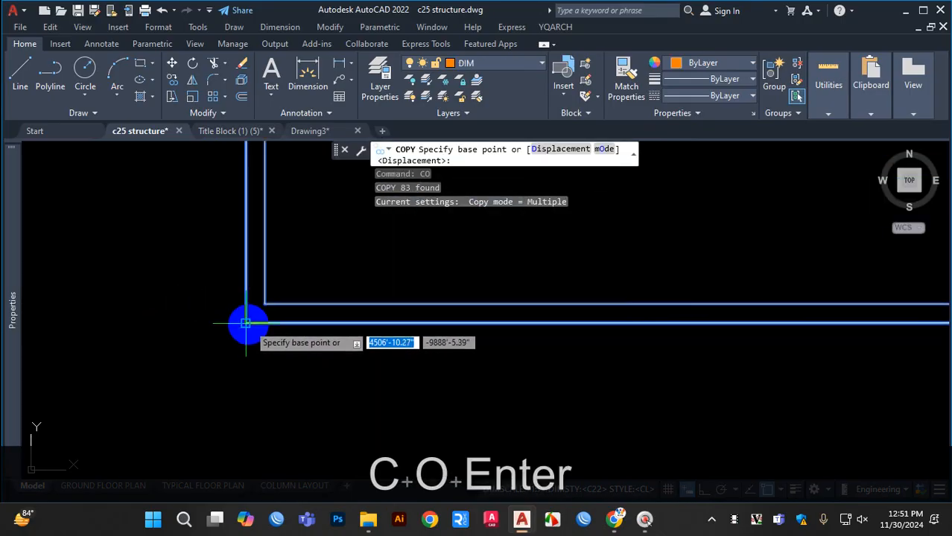
click(245, 323)
scroll(179, 350, down, 5)
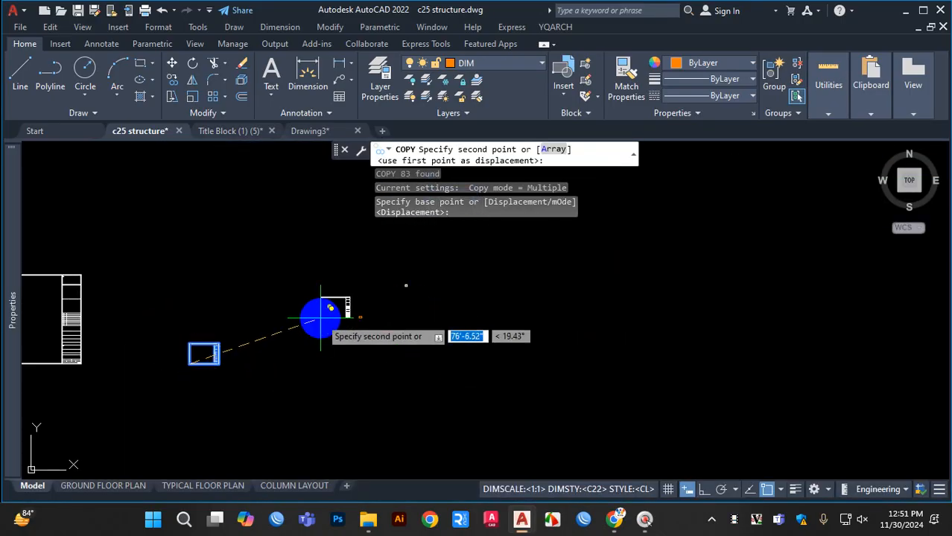
scroll(320, 318, up, 8)
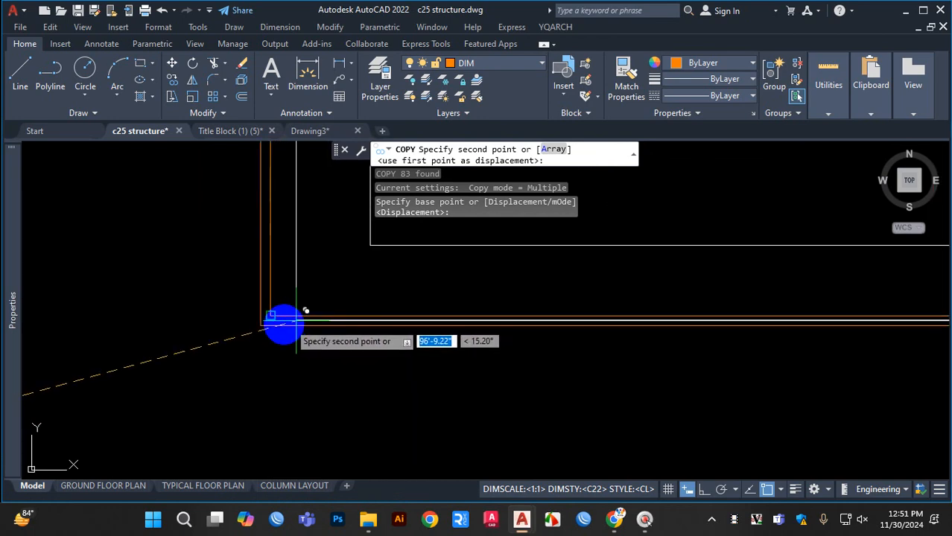
scroll(267, 322, up, 7)
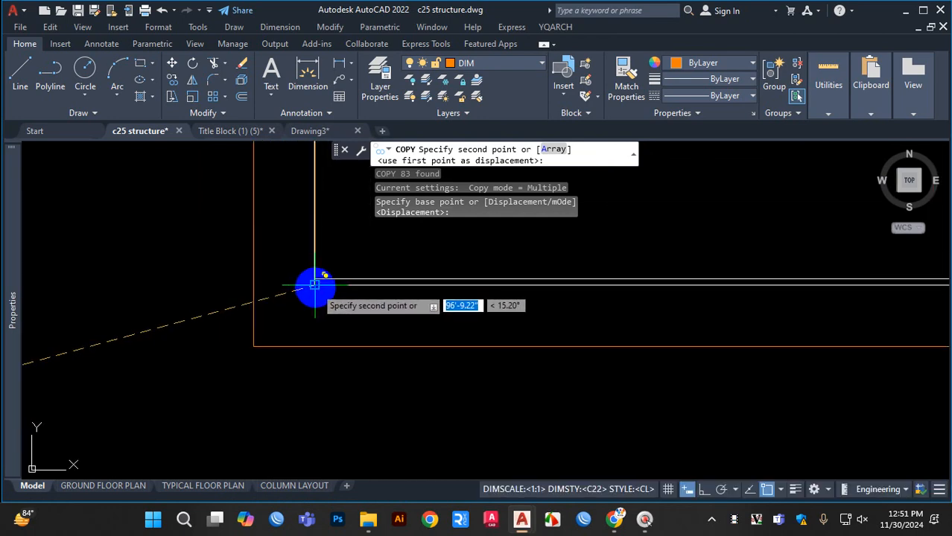
click(314, 284)
scroll(286, 332, down, 10)
key(Escape)
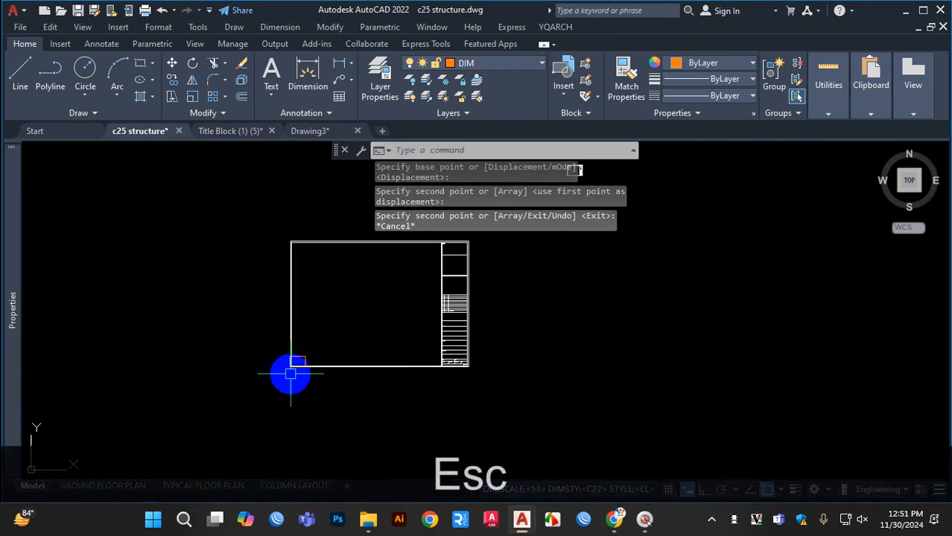
Step: Start directional scaling with SCX and select the entire title block sheet, leaving out the small paper-size rectangles in its lower-left corner
scroll(291, 374, down, 4)
scroll(361, 339, up, 4)
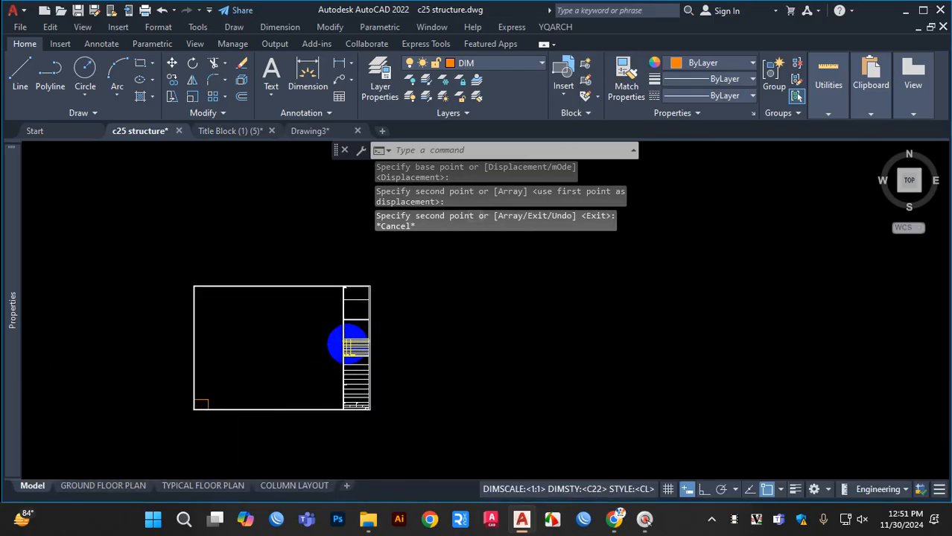
scroll(346, 344, up, 4)
scroll(405, 324, down, 3)
scroll(316, 306, down, 4)
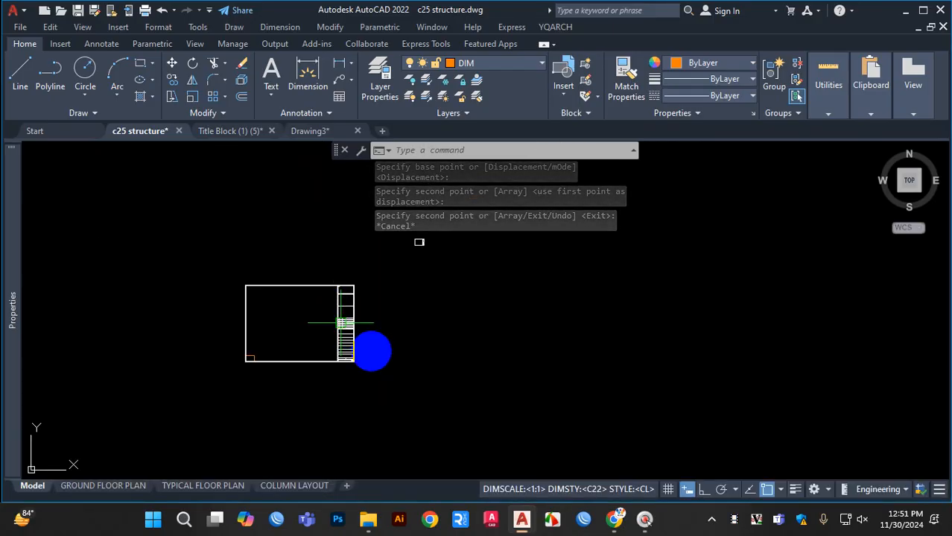
scroll(359, 367, up, 2)
text(SCX)
key(space)
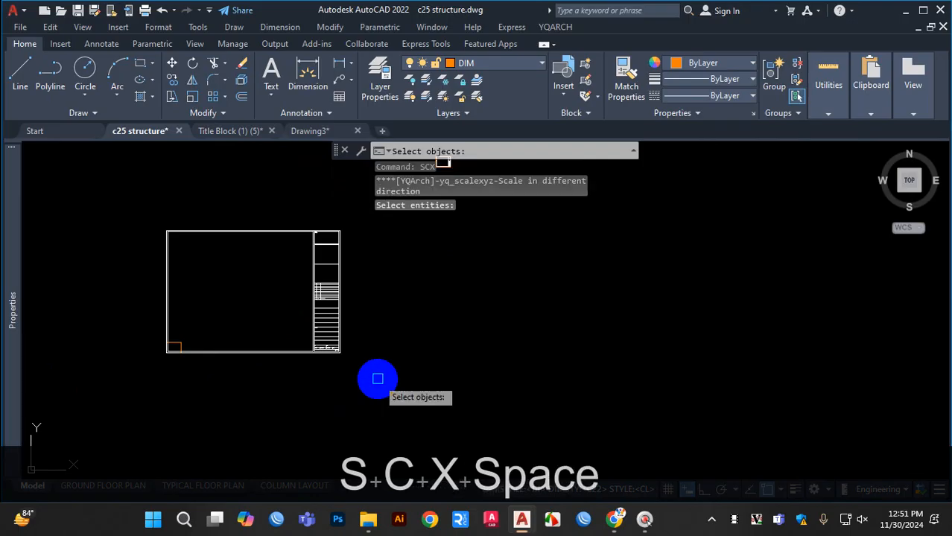
scroll(344, 242, up, 2)
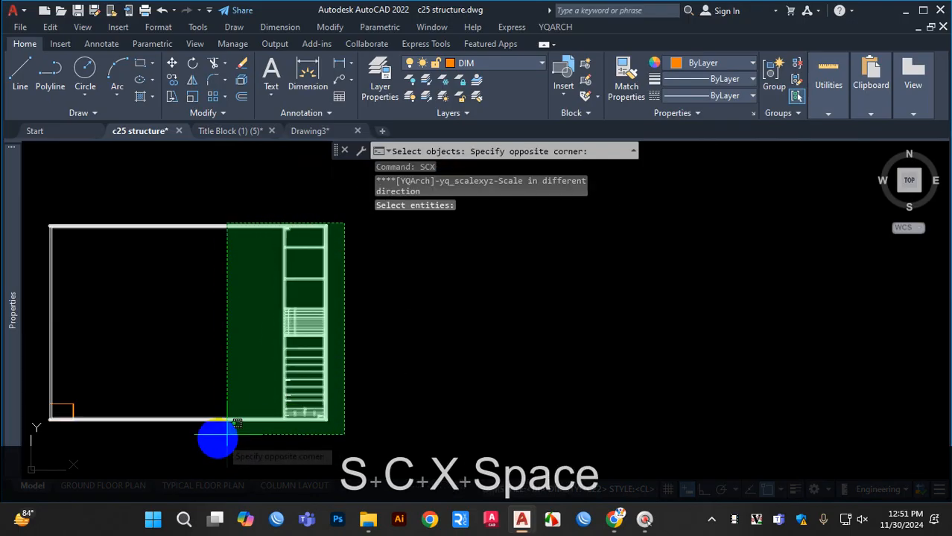
click(202, 436)
mouse_move(52, 302)
scroll(239, 325, down, 6)
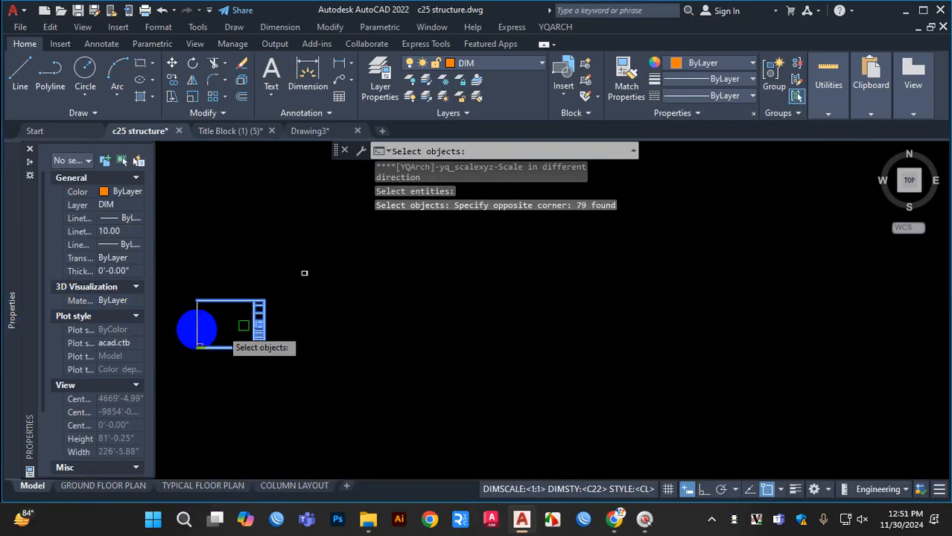
scroll(195, 327, up, 6)
scroll(219, 312, up, 4)
click(205, 305)
click(138, 316)
scroll(213, 313, down, 8)
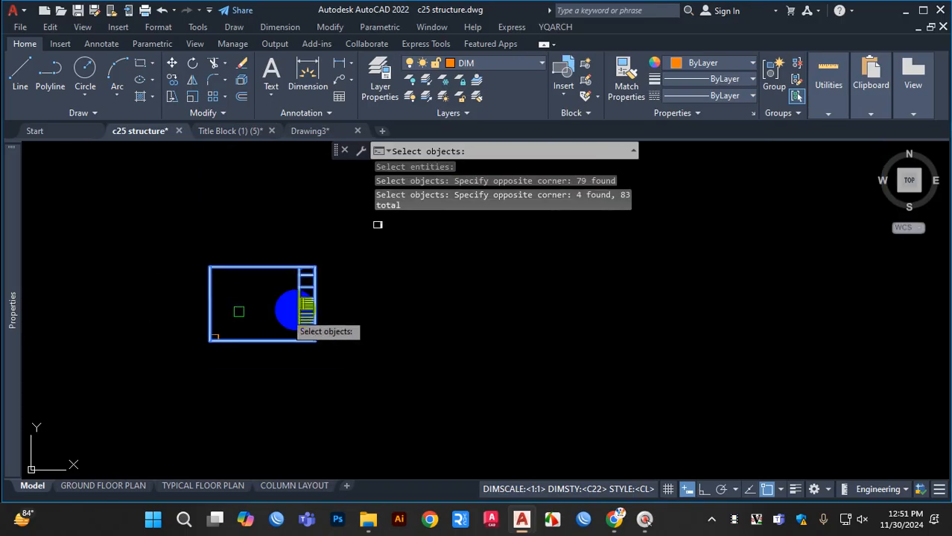
key(Return)
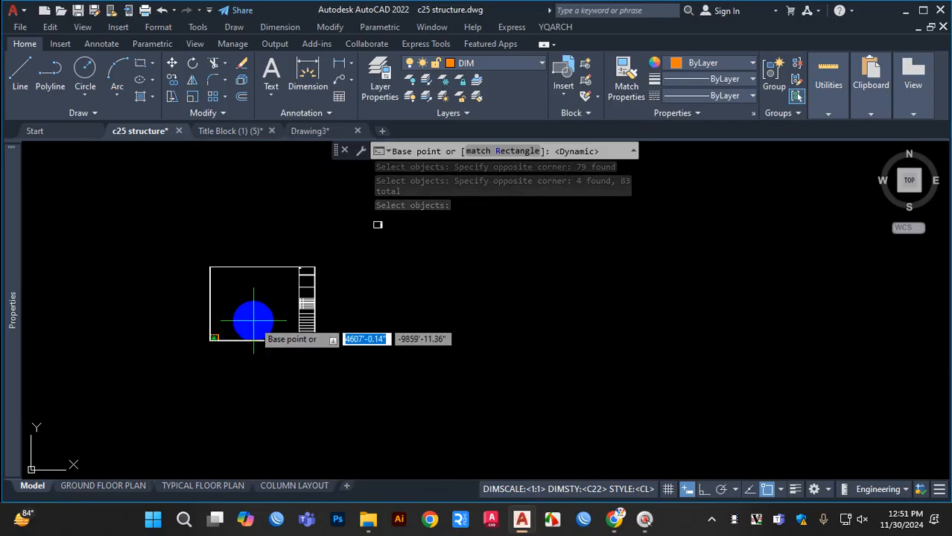
Step: Set the scaling base point at the title block's outer lower-left corner, where it meets the inner offset rectangle
scroll(240, 312, up, 2)
key(ctrl+1)
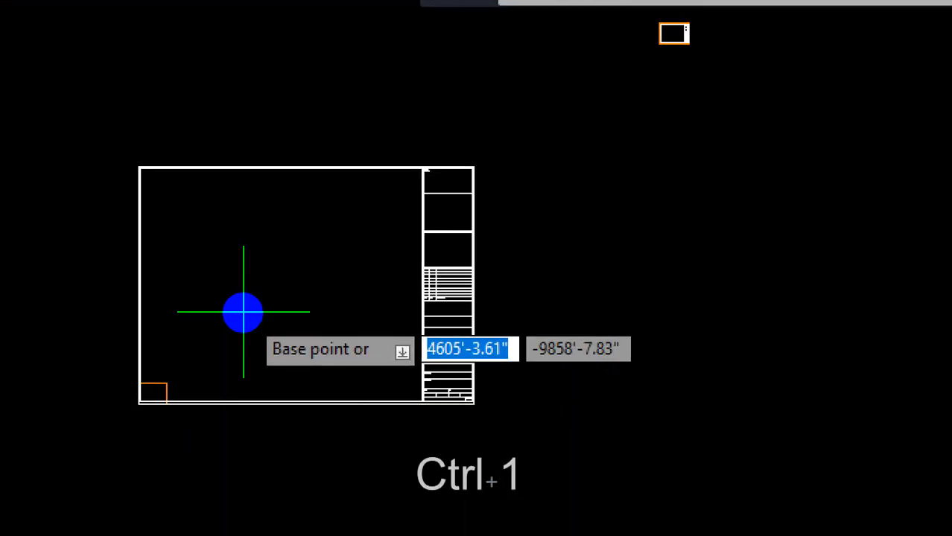
key(Escape)
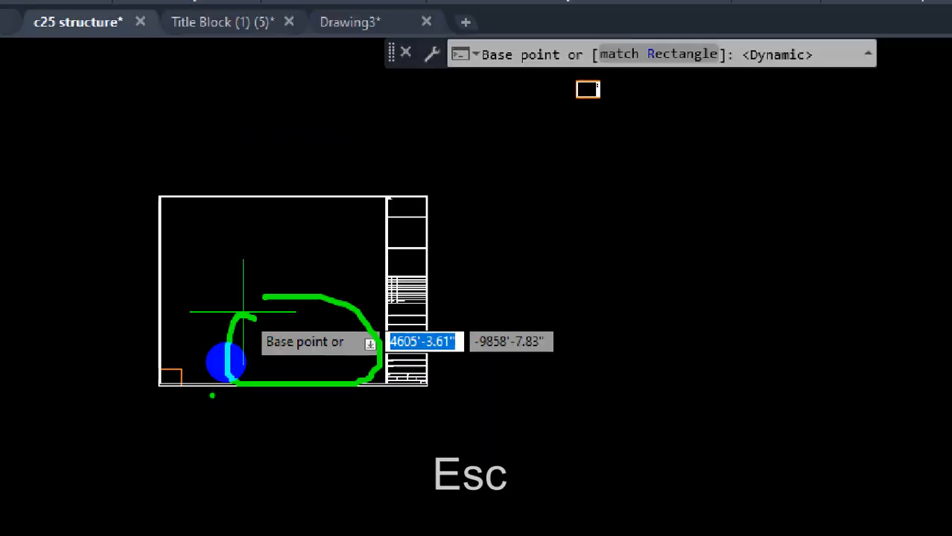
scroll(130, 424, up, 4)
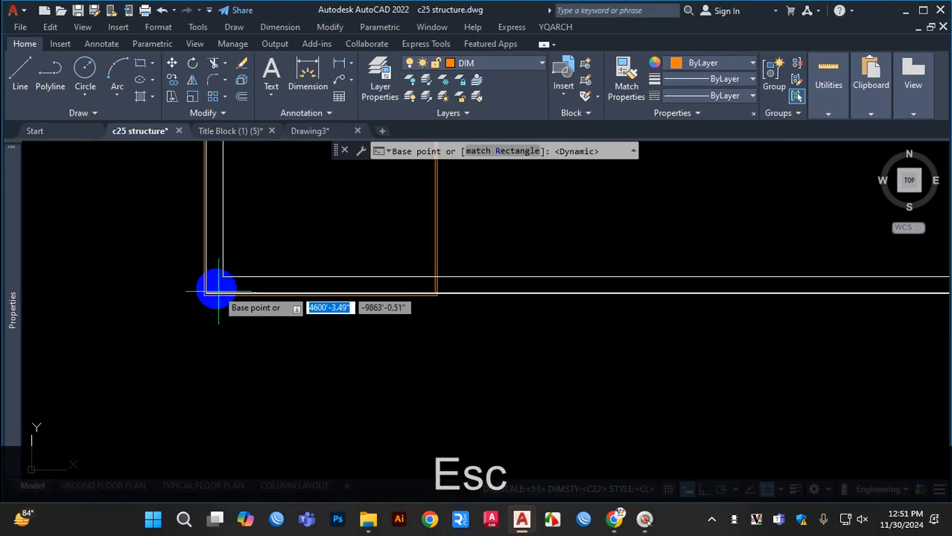
scroll(214, 287, up, 2)
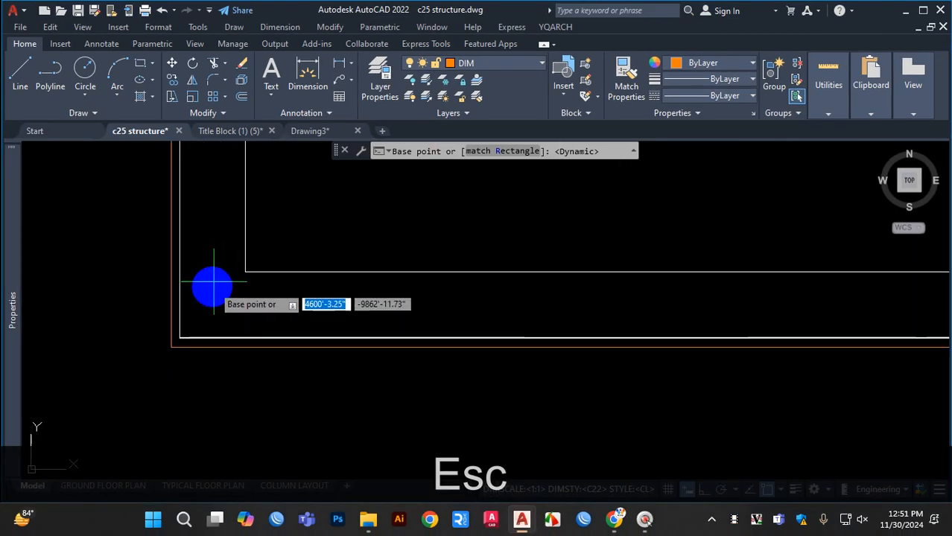
scroll(148, 385, up, 2)
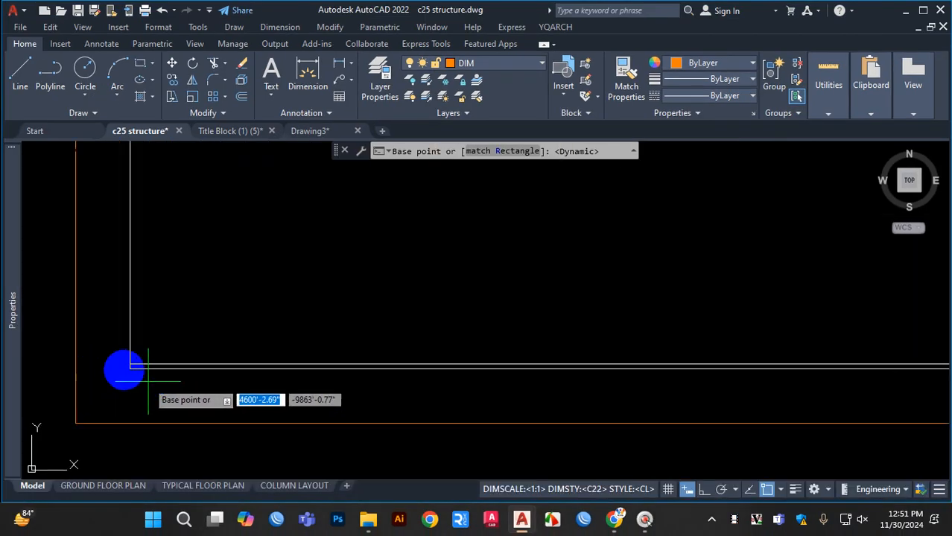
scroll(148, 381, up, 2)
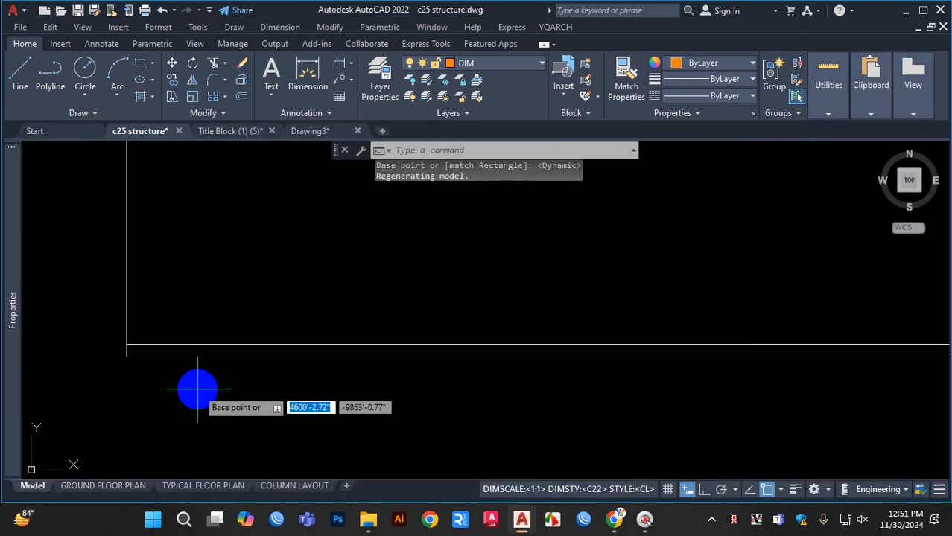
click(126, 357)
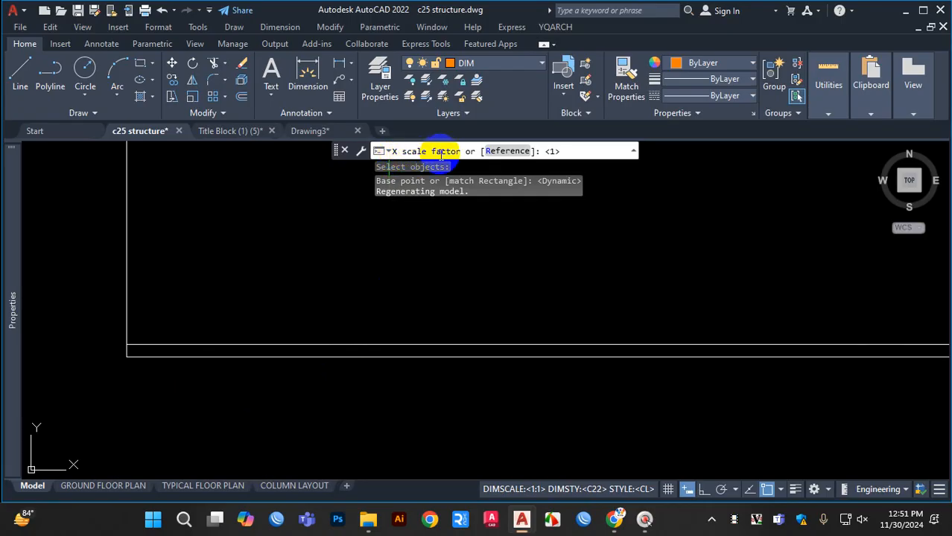
Step: Define the X reference length by picking the title block's outer lower-left and outer lower-right corners
click(504, 152)
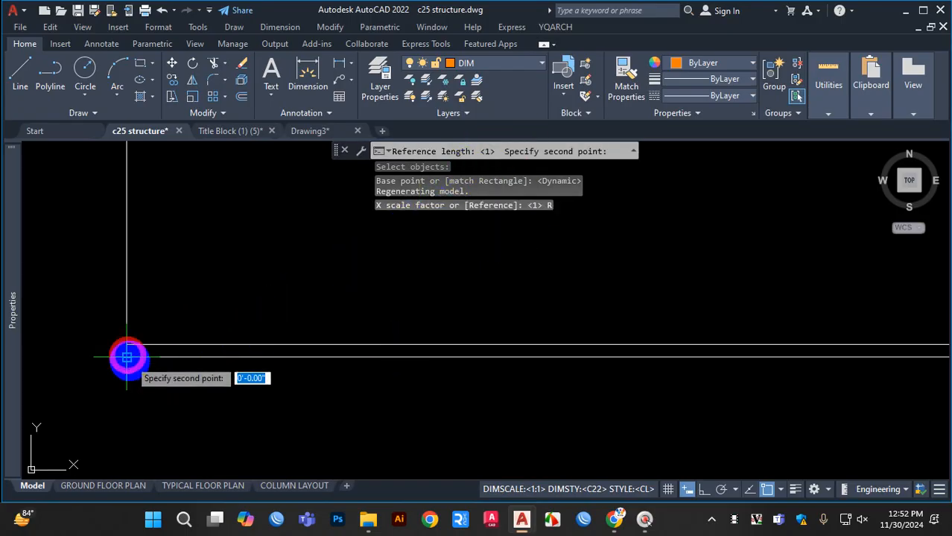
scroll(126, 357, down, 6)
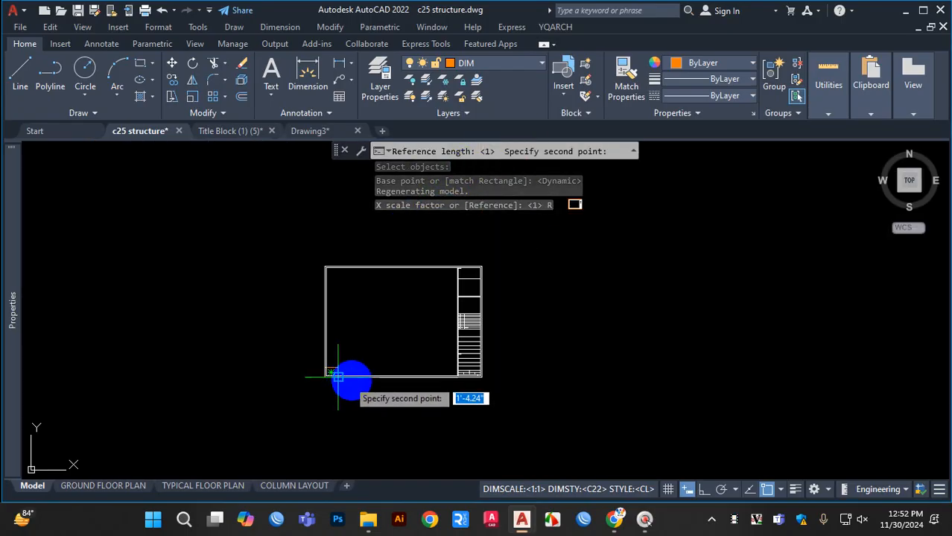
scroll(466, 376, up, 8)
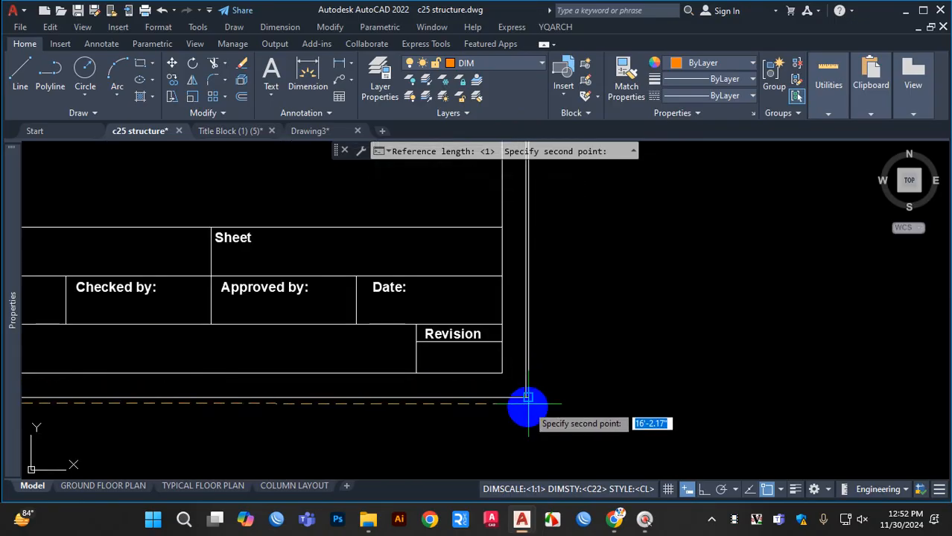
scroll(529, 405, up, 10)
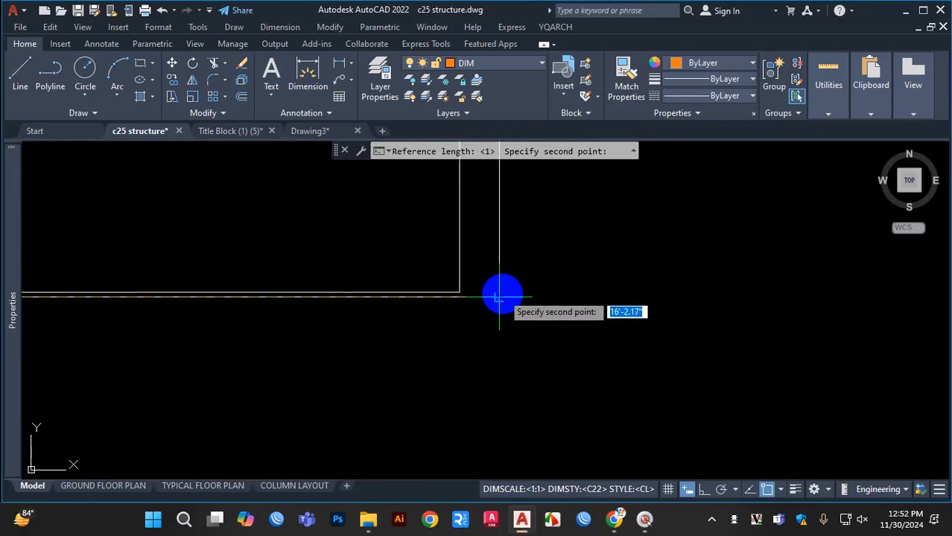
click(499, 296)
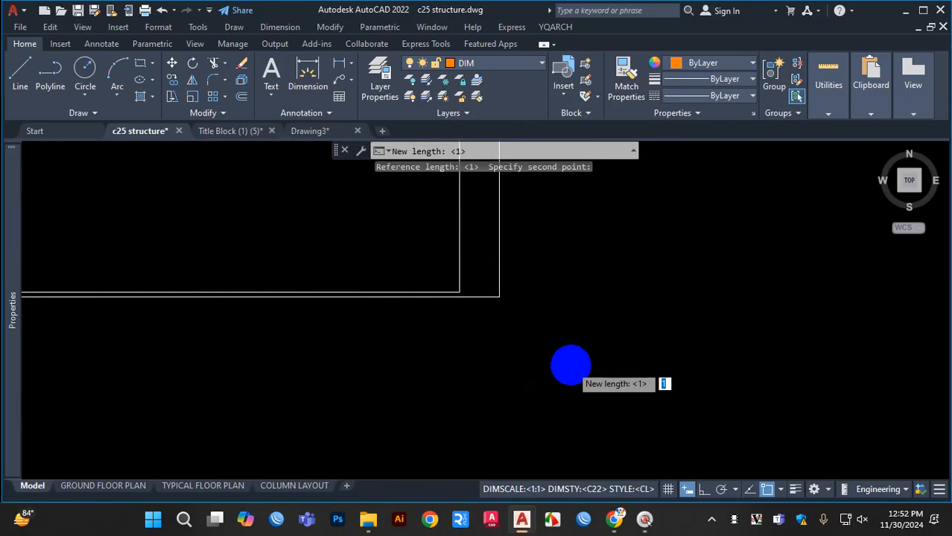
Step: Define the new X length by picking the inner offset rectangle's lower-left and lower-right corners
scroll(570, 364, down, 10)
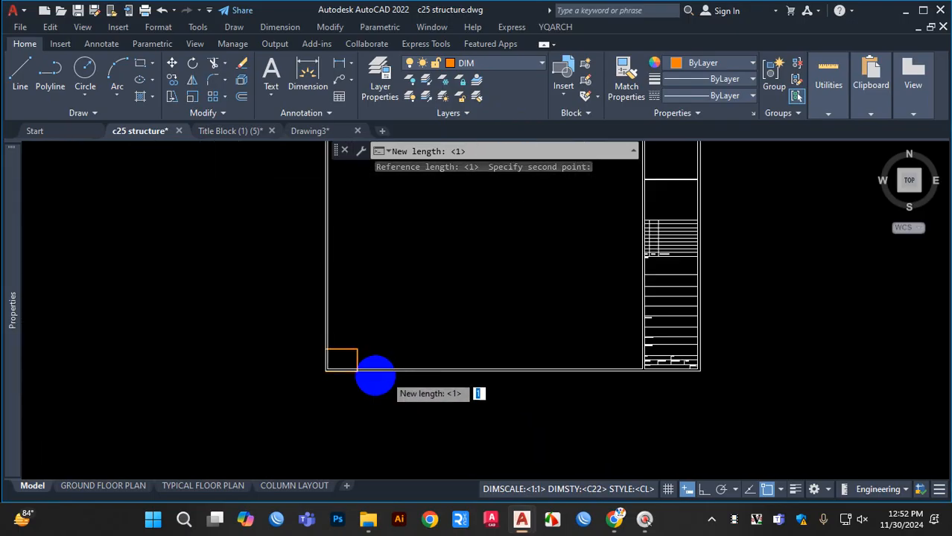
scroll(384, 389, up, 10)
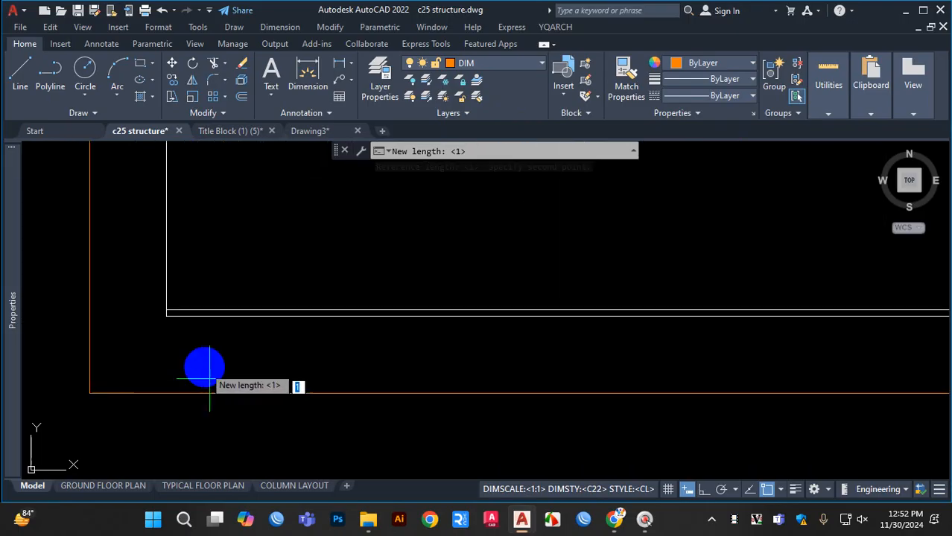
scroll(167, 315, up, 3)
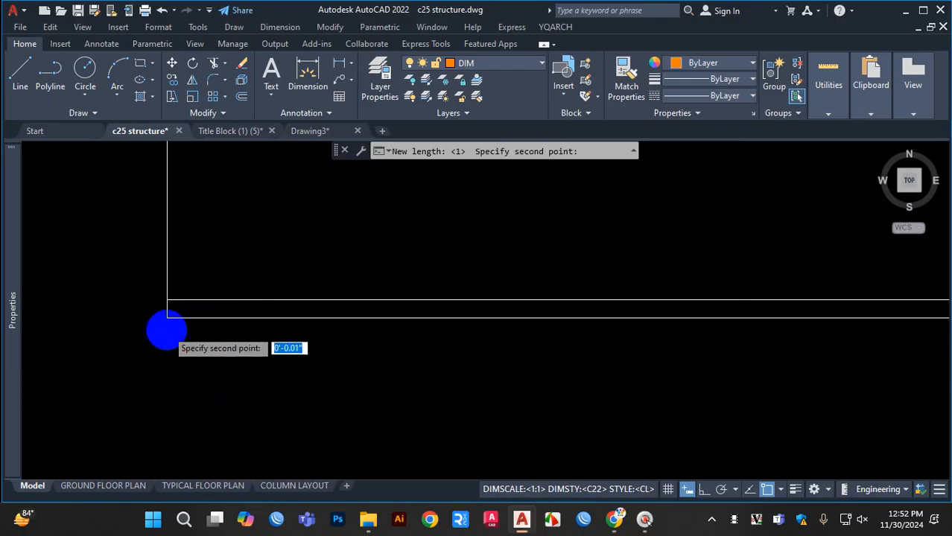
scroll(167, 316, down, 5)
scroll(361, 334, up, 4)
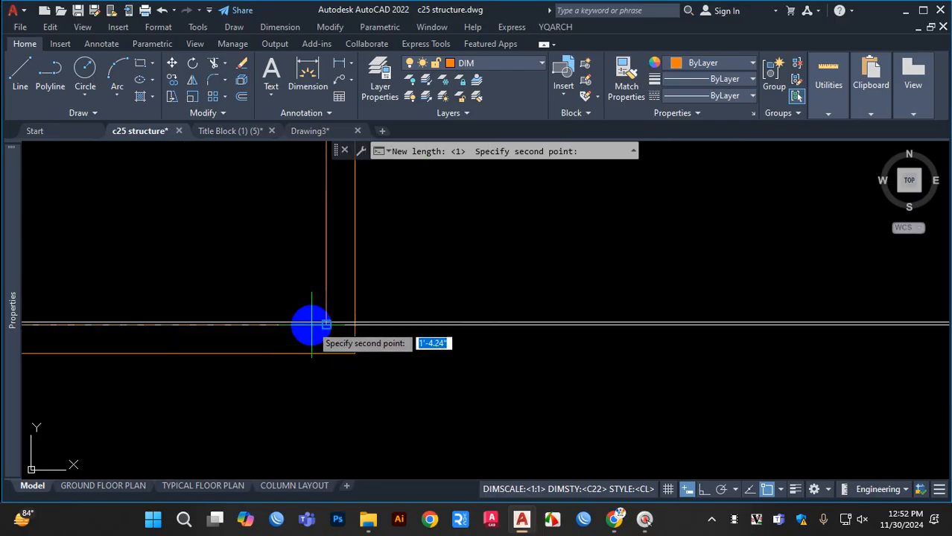
scroll(312, 324, up, 10)
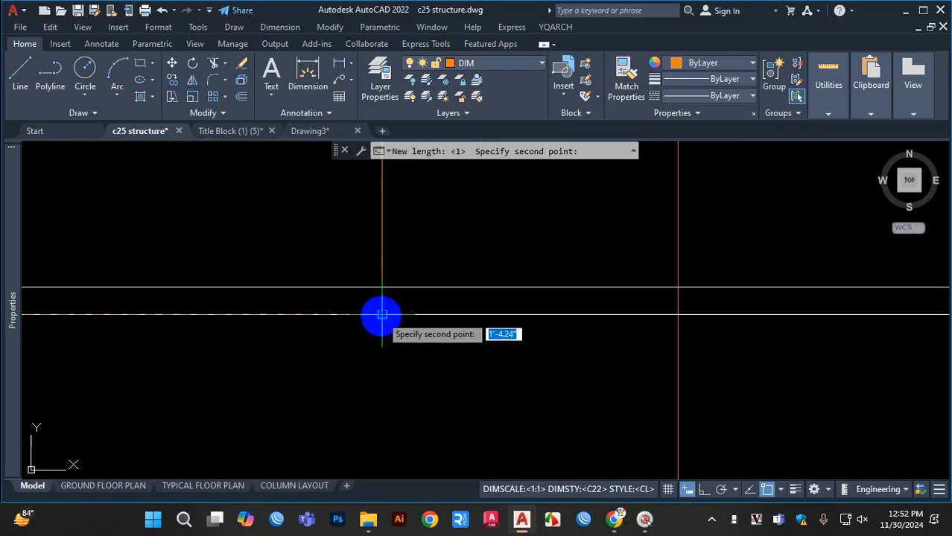
click(382, 314)
scroll(397, 355, down, 10)
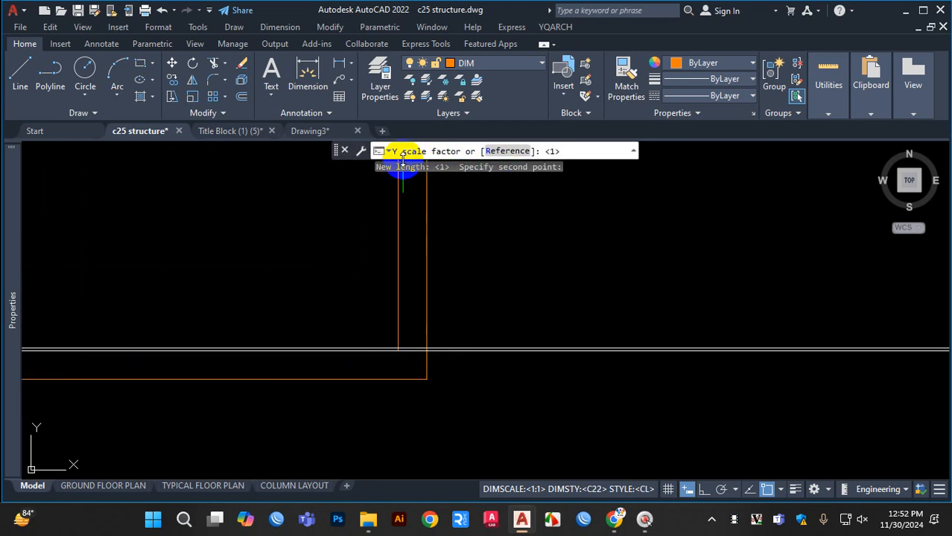
Step: Define the Y reference length by picking the title block's outer lower-left and outer upper-left corners
click(511, 151)
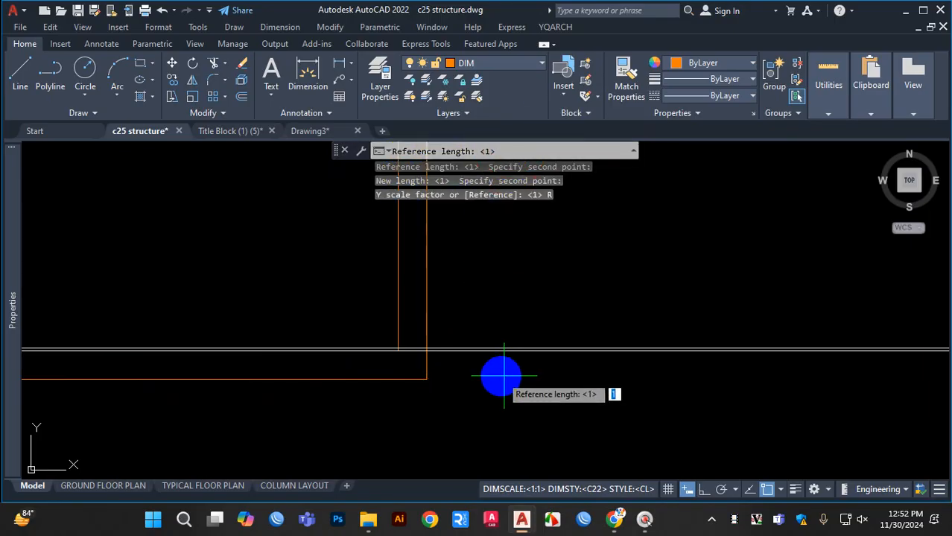
scroll(399, 377, up, 5)
scroll(331, 381, up, 6)
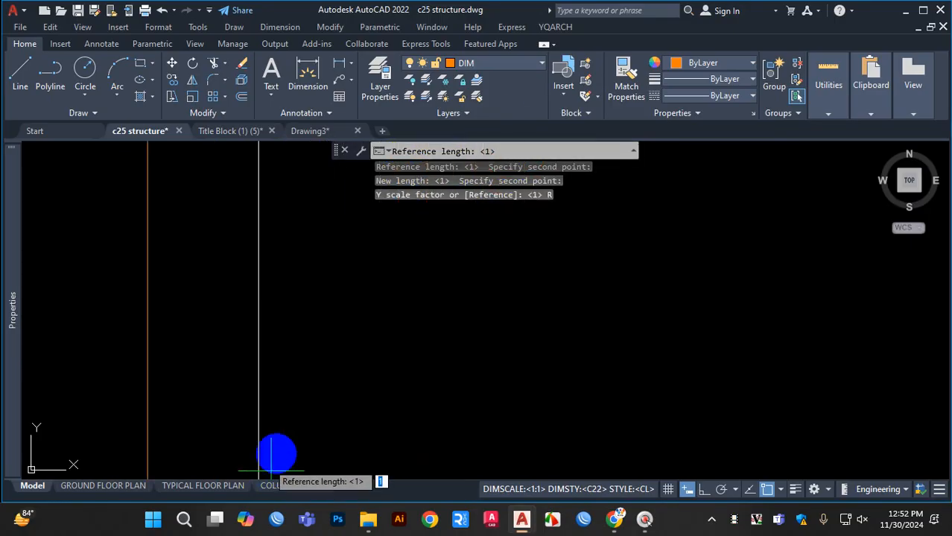
scroll(316, 400, down, 10)
scroll(306, 425, up, 8)
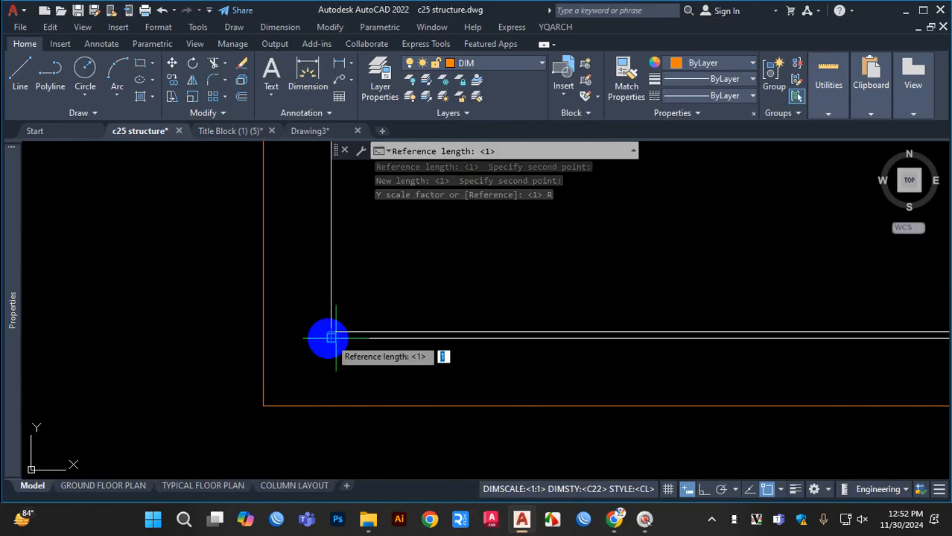
scroll(331, 338, up, 4)
click(337, 342)
scroll(331, 327, down, 8)
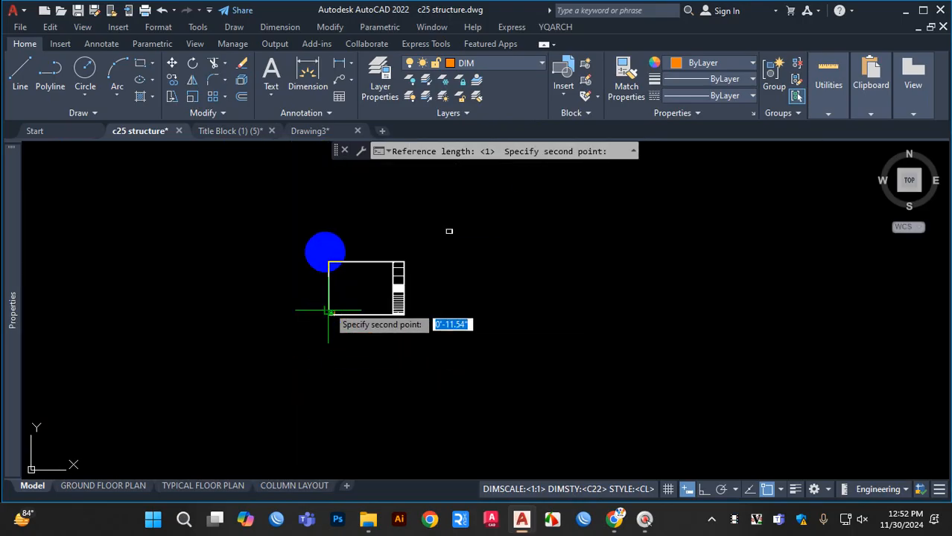
scroll(329, 310, down, 2)
scroll(353, 215, up, 2)
scroll(306, 306, up, 6)
scroll(333, 334, up, 6)
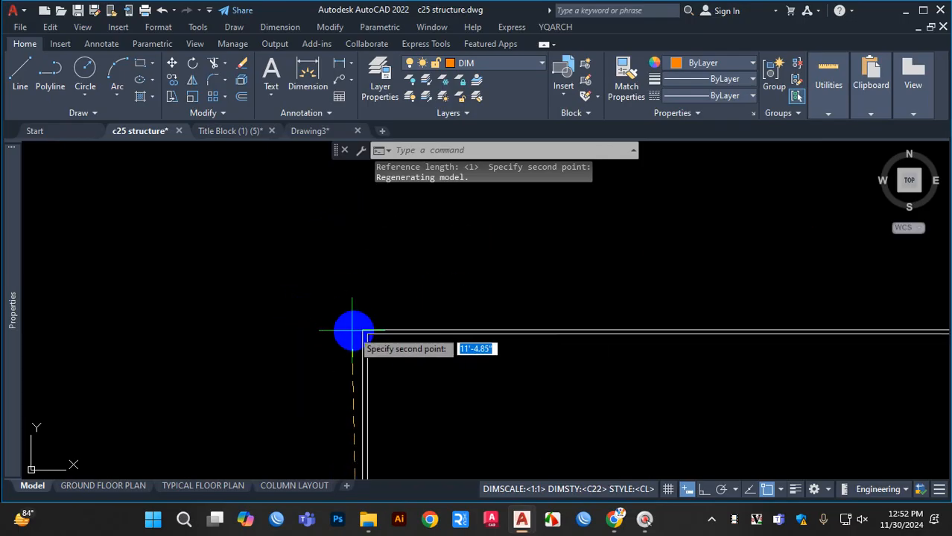
scroll(353, 331, up, 9)
scroll(495, 328, up, 5)
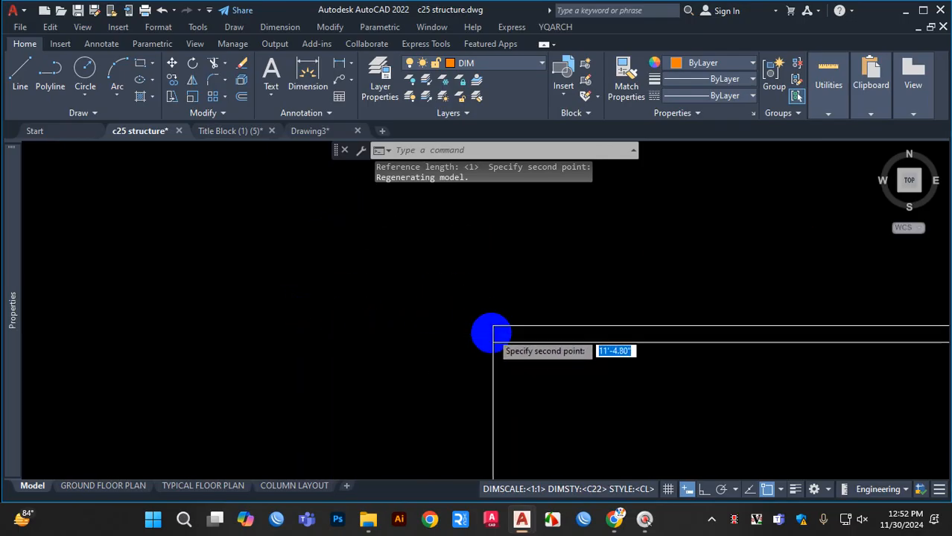
click(499, 317)
Step: Define the new Y length by picking the inner offset rectangle's lower-left and upper-left corners, and accept a Z scale factor of 1
scroll(417, 265, down, 6)
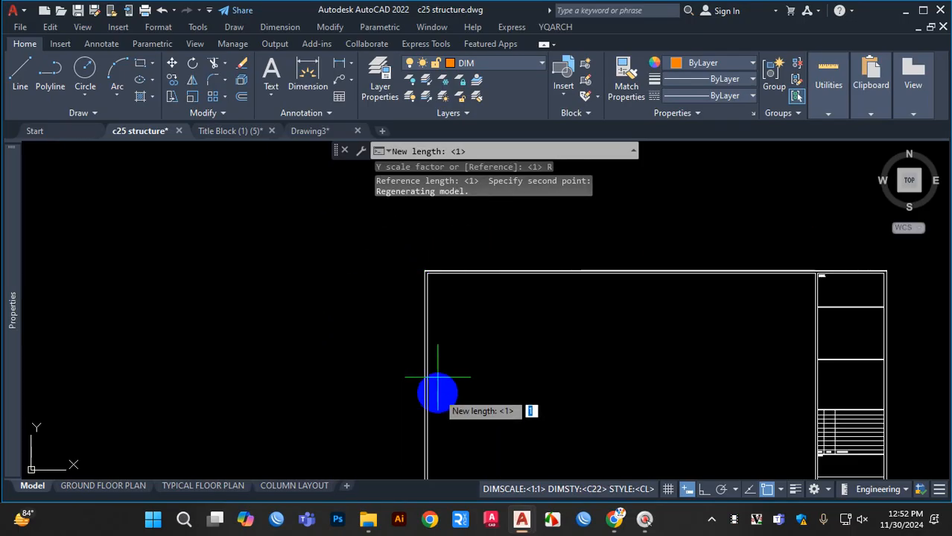
scroll(461, 283, down, 6)
scroll(452, 289, up, 12)
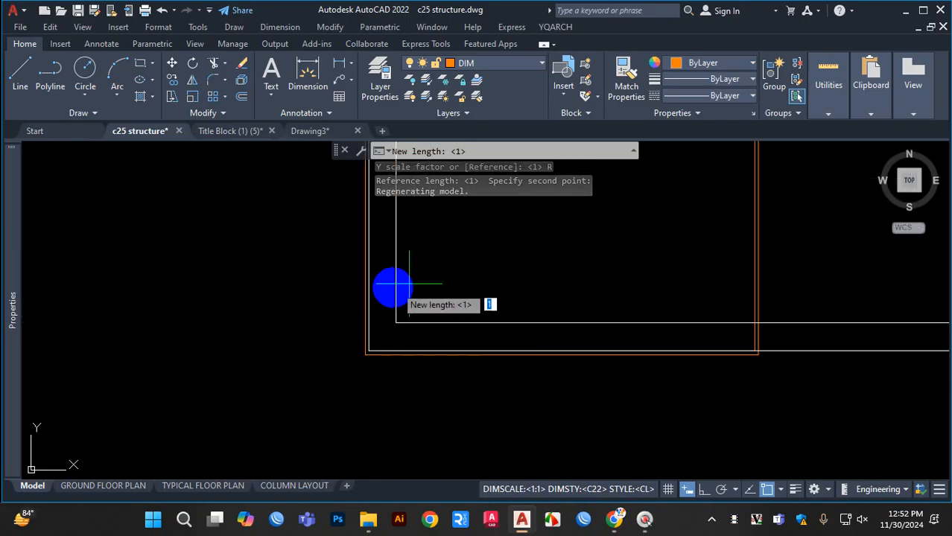
scroll(380, 301, up, 3)
scroll(361, 372, up, 10)
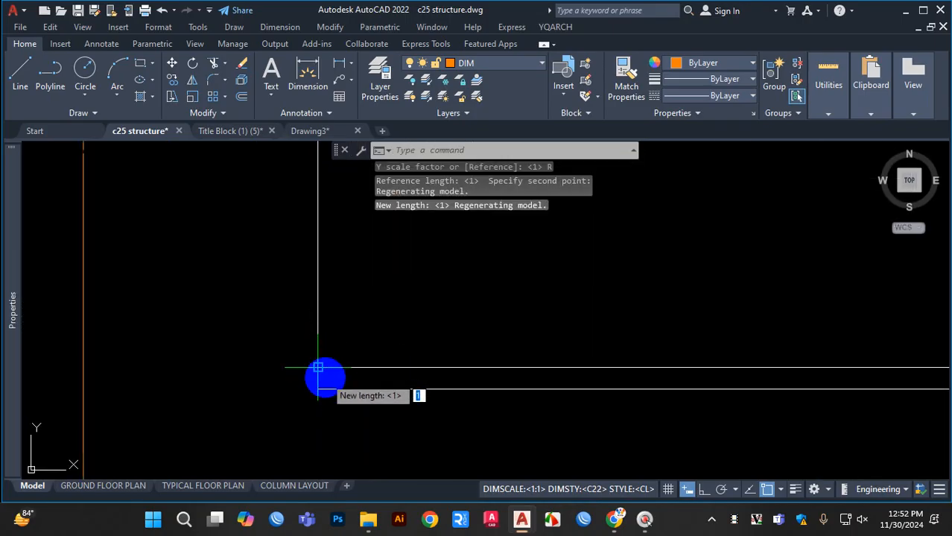
scroll(318, 391, down, 5)
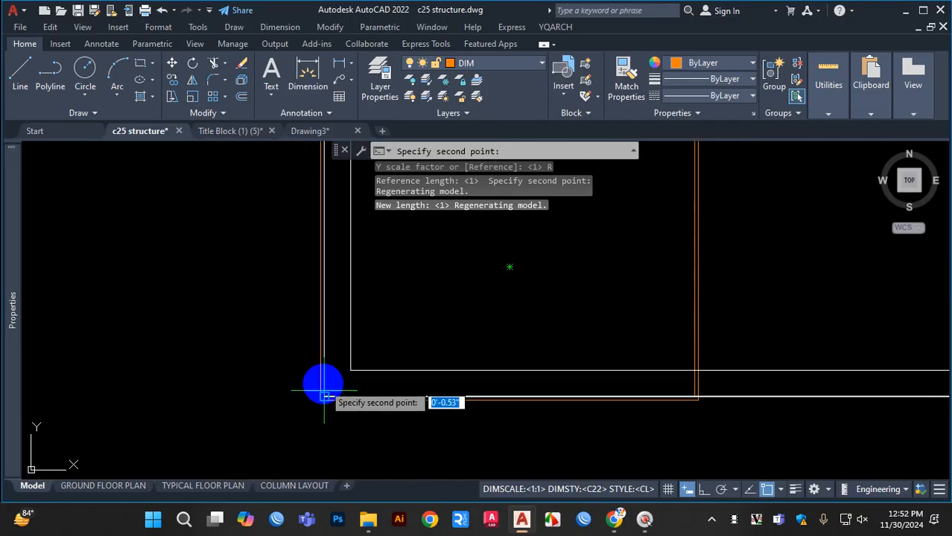
scroll(324, 313, up, 4)
scroll(317, 253, up, 4)
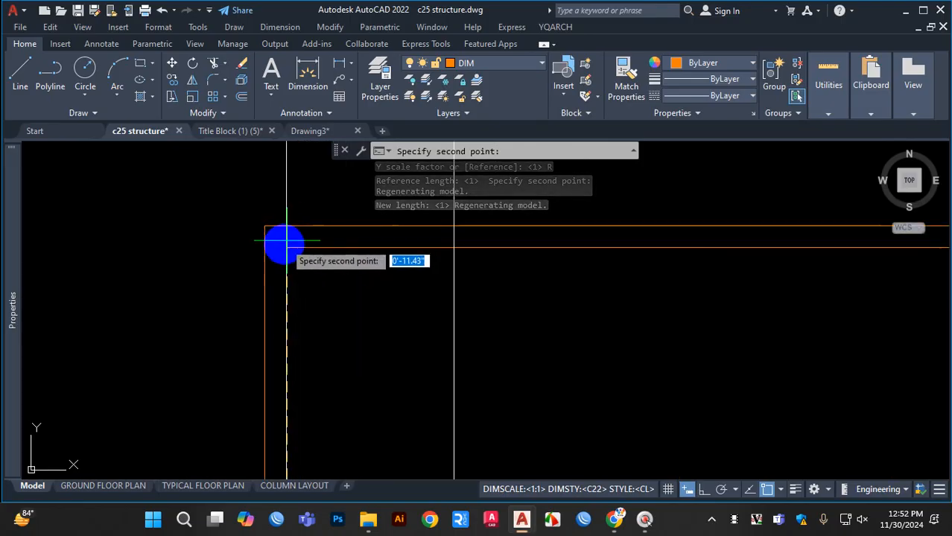
click(289, 246)
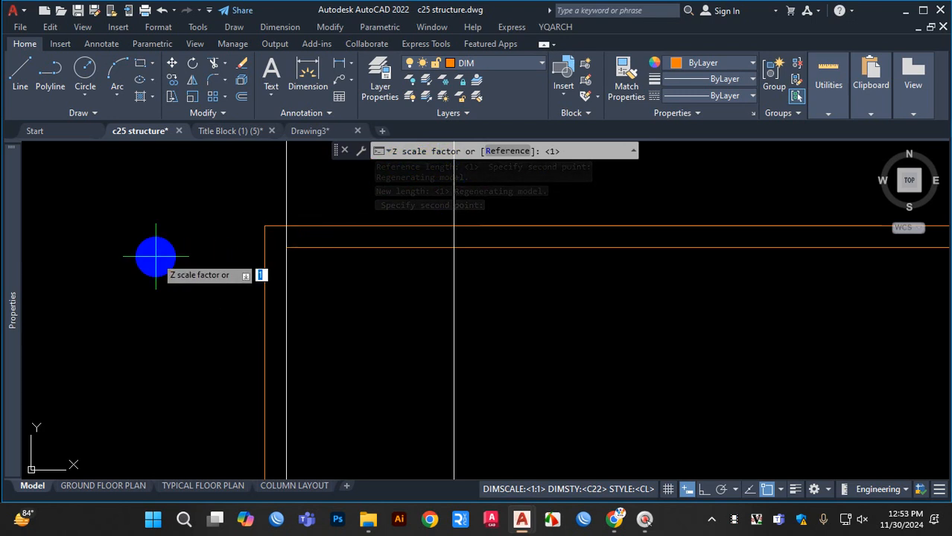
key(Return)
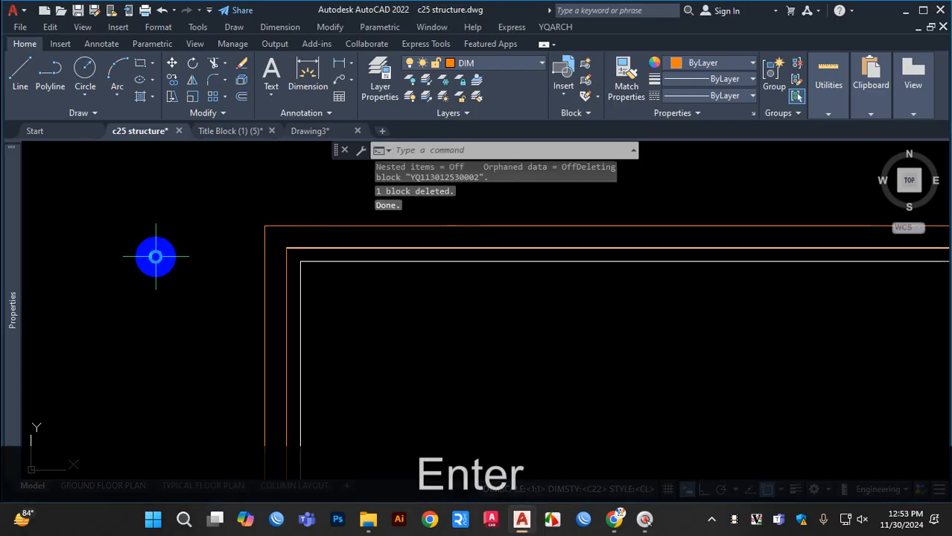
Step: Examine the corners of the scaled title block against the inner offset rectangle and the outer paper frame
scroll(264, 271, down, 3)
scroll(510, 260, up, 5)
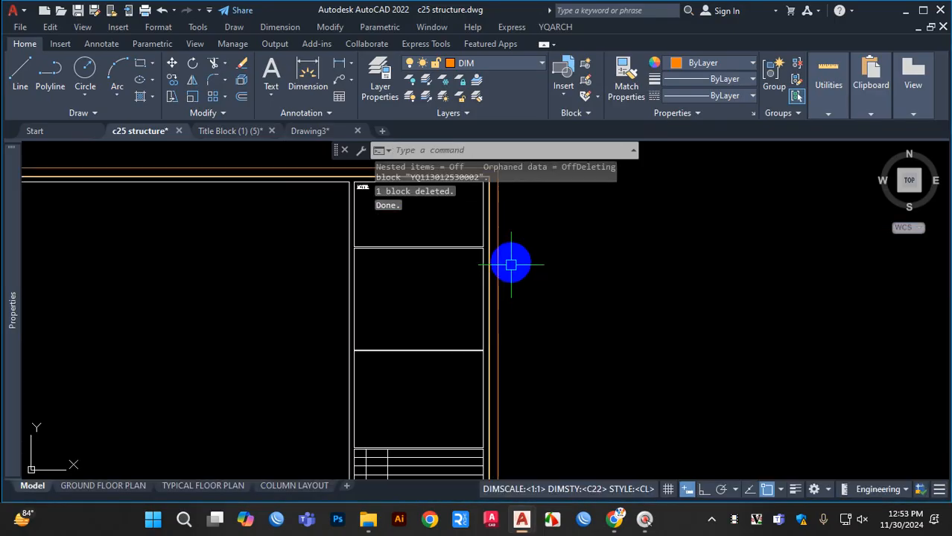
scroll(389, 294, down, 4)
scroll(418, 266, up, 2)
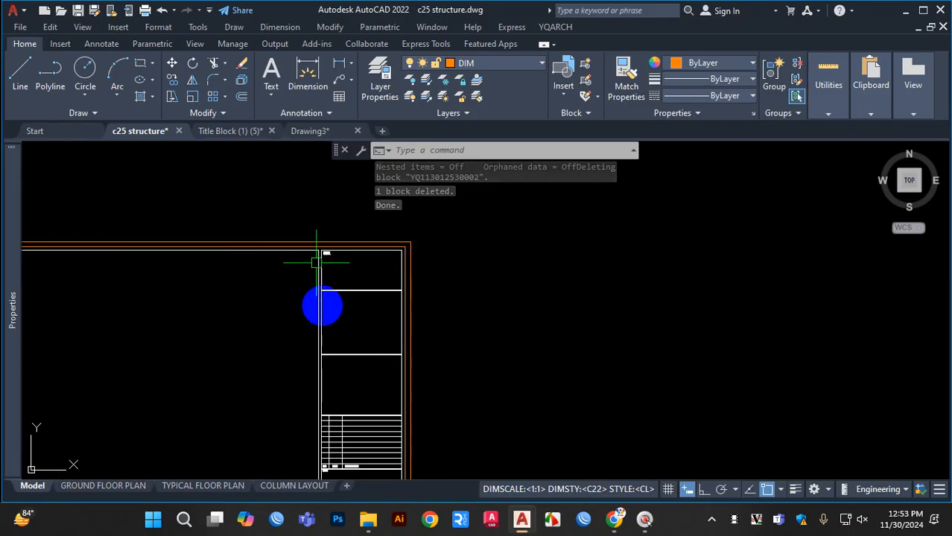
scroll(449, 259, up, 5)
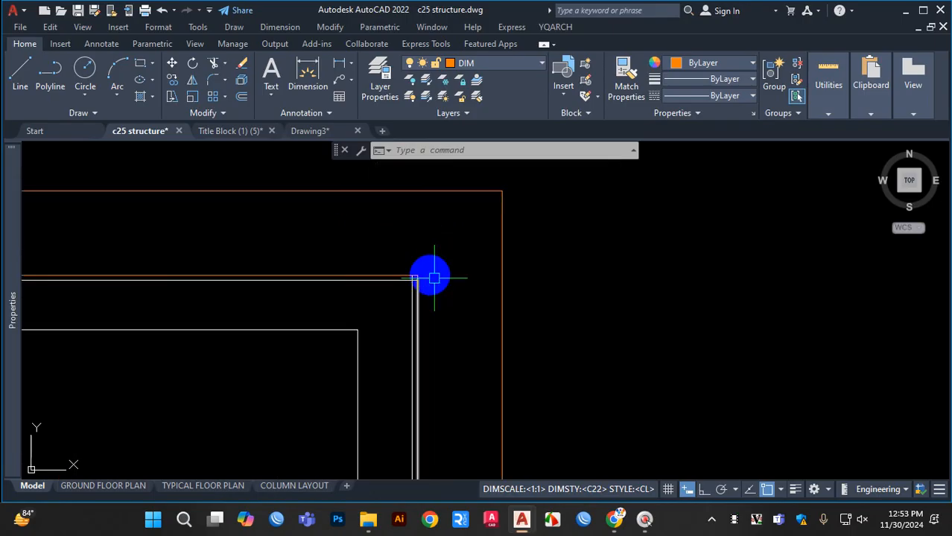
scroll(439, 300, down, 7)
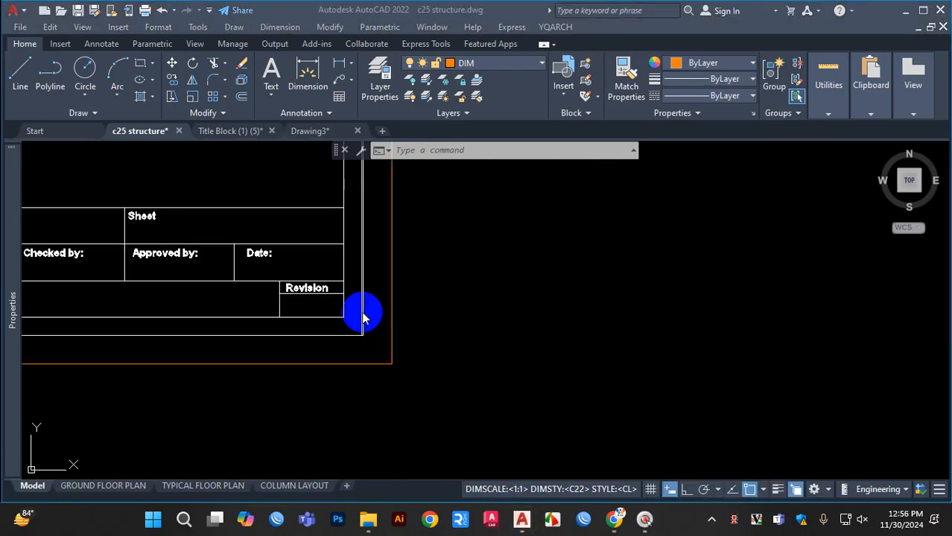
scroll(469, 342, down, 5)
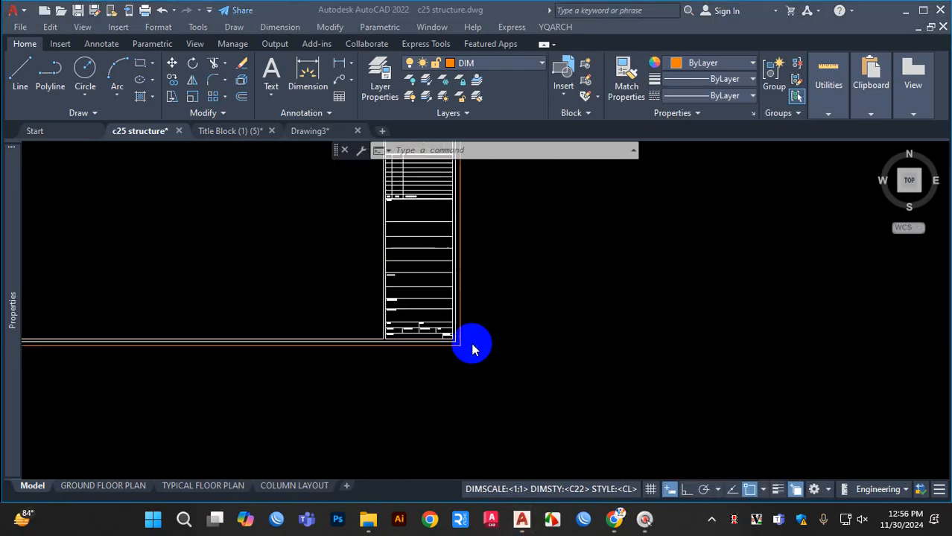
scroll(414, 293, up, 2)
scroll(313, 313, up, 6)
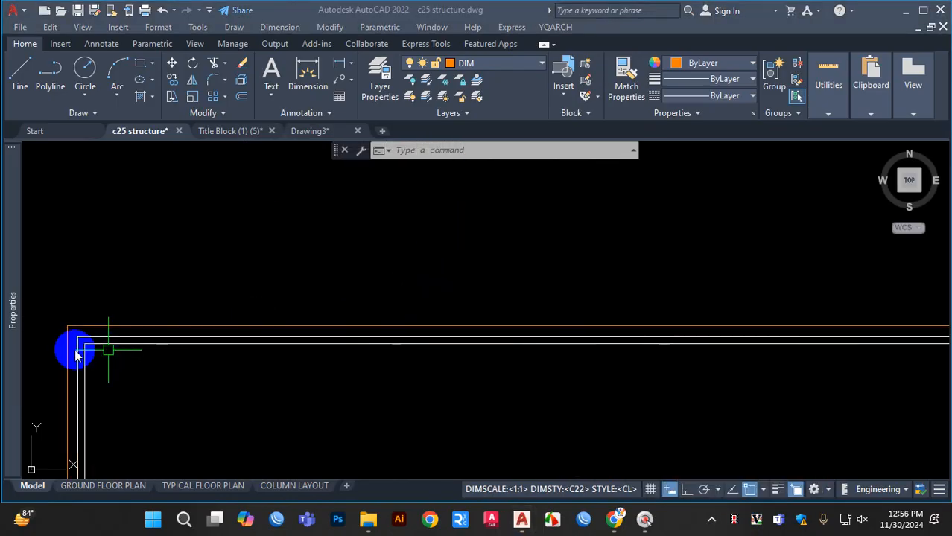
scroll(153, 291, down, 7)
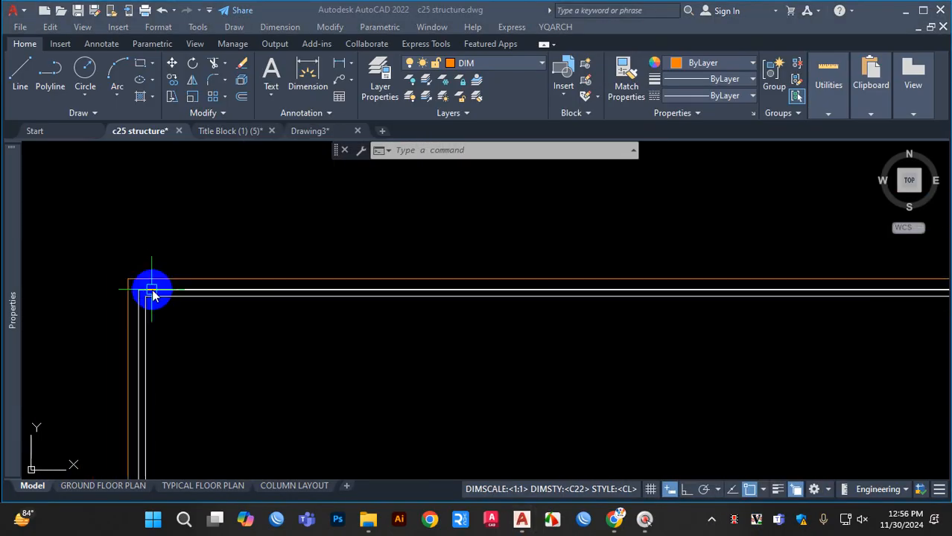
scroll(268, 323, up, 2)
scroll(255, 318, up, 2)
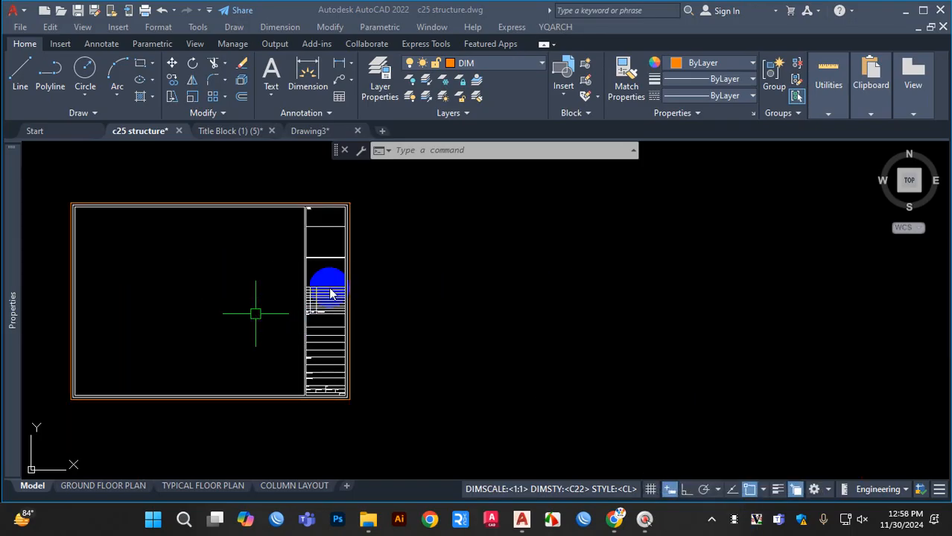
click(430, 303)
key(Escape)
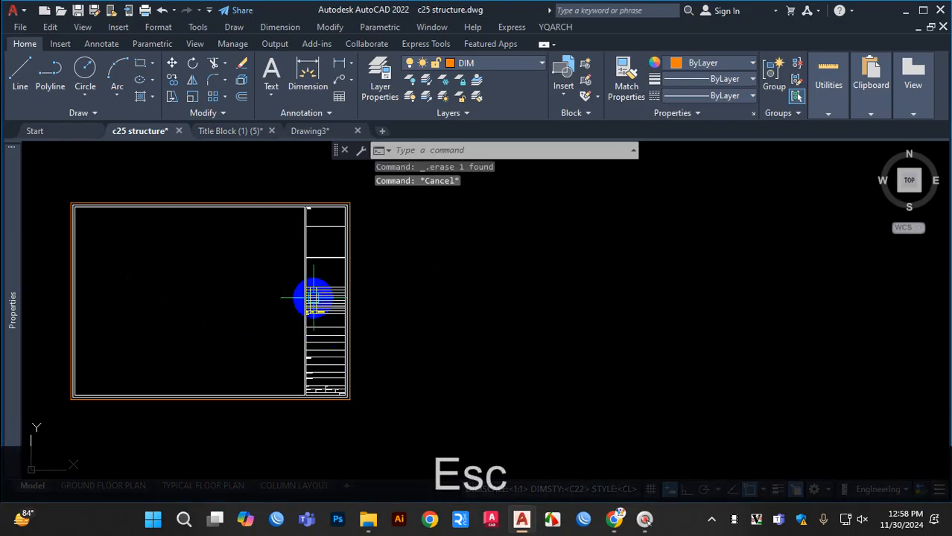
Step: Examine the title block's labelled fields, from the facility name and drawing title down to the scale, date, sheet number and revision cells
scroll(313, 299, up, 4)
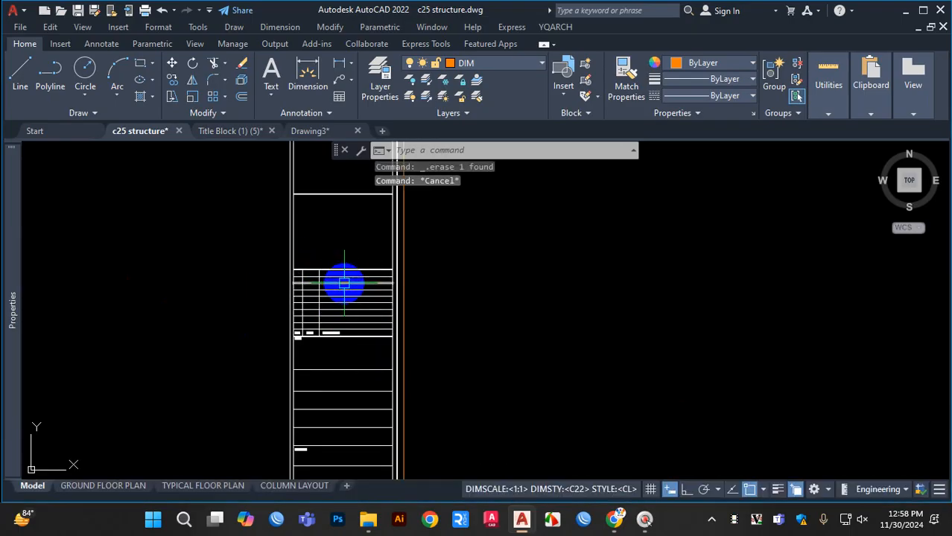
scroll(324, 277, down, 3)
scroll(321, 350, up, 3)
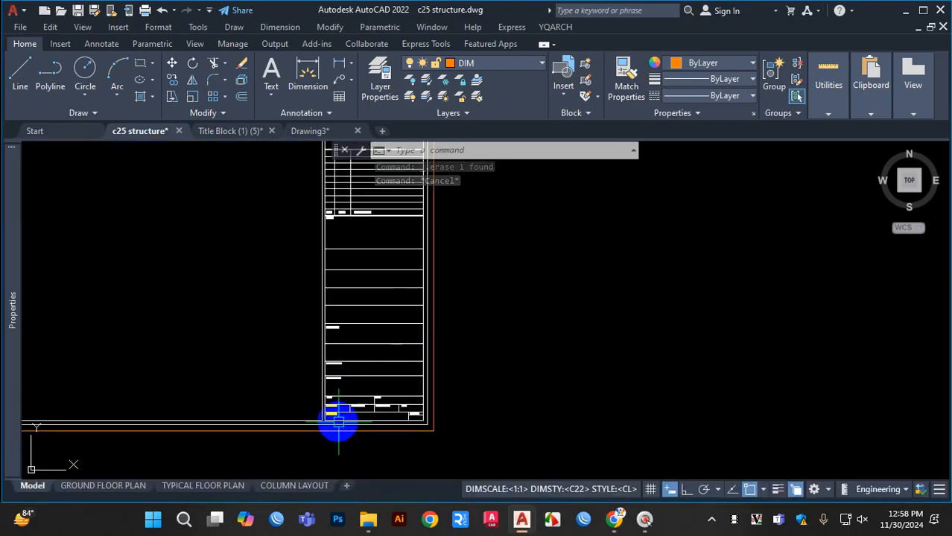
scroll(338, 422, up, 5)
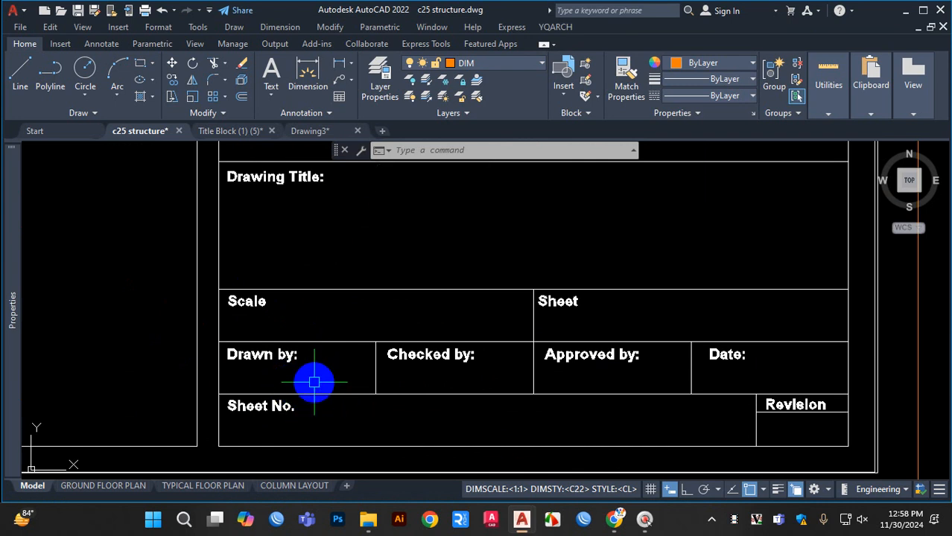
scroll(275, 378, up, 2)
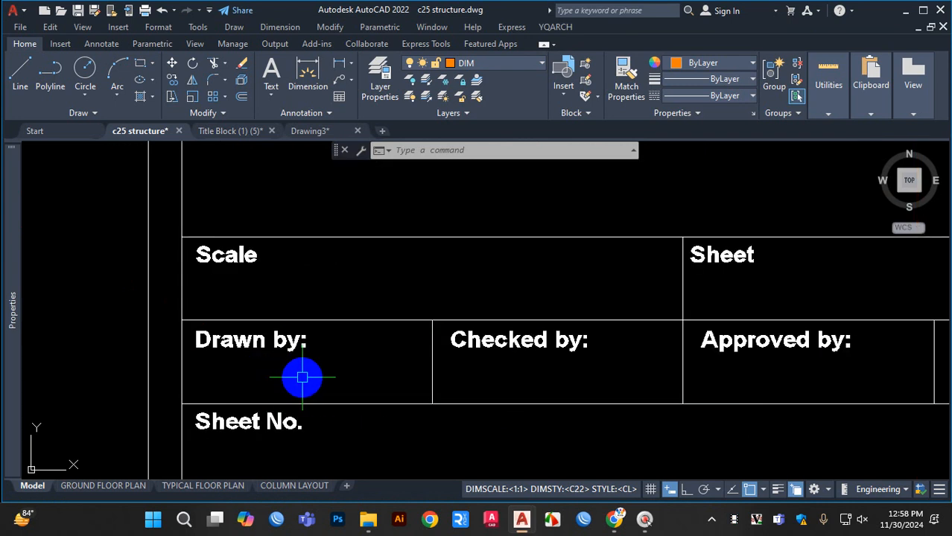
scroll(530, 378, down, 4)
scroll(633, 378, up, 3)
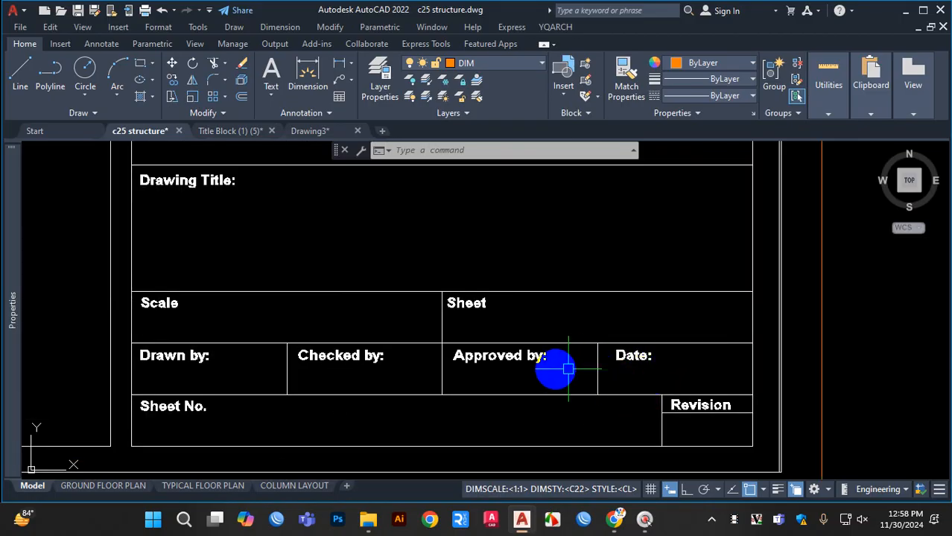
scroll(310, 341, down, 2)
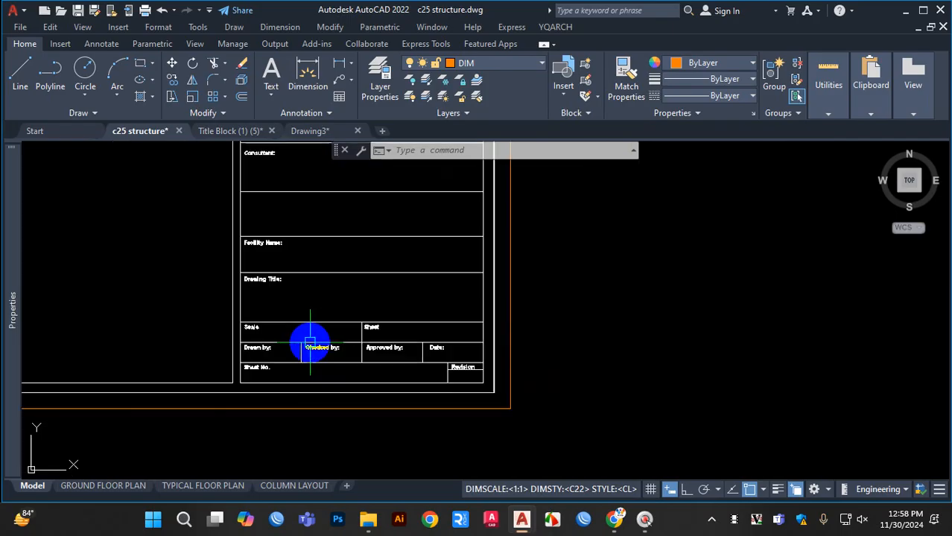
scroll(276, 244, up, 2)
scroll(279, 391, up, 1)
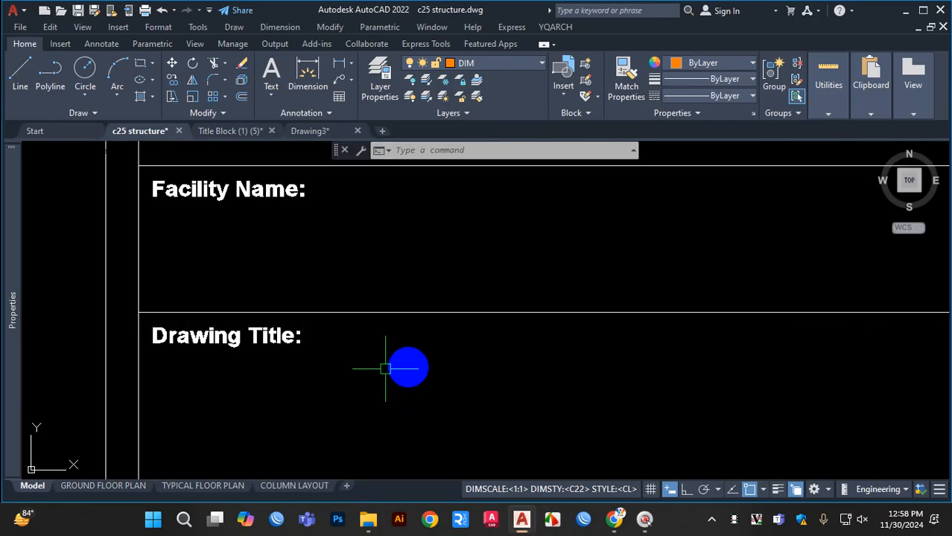
scroll(268, 282, down, 2)
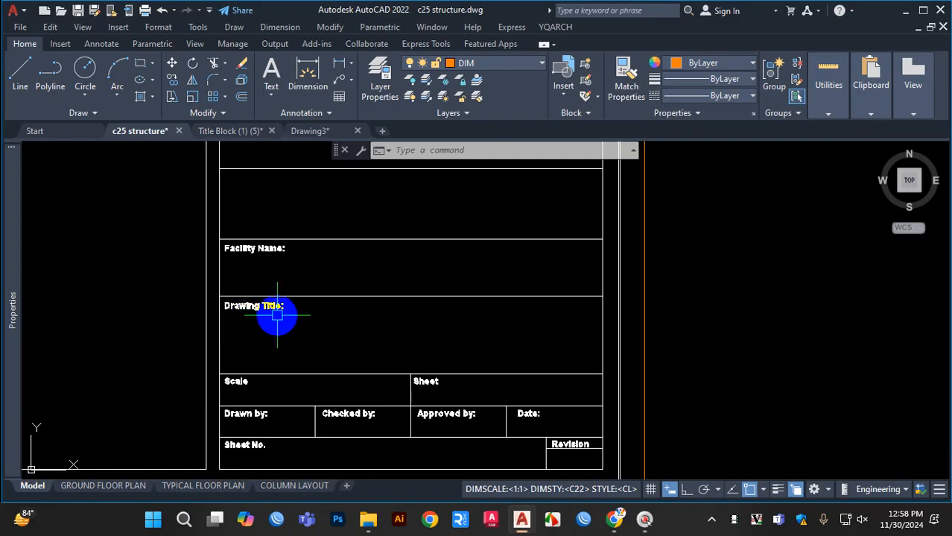
scroll(268, 311, down, 8)
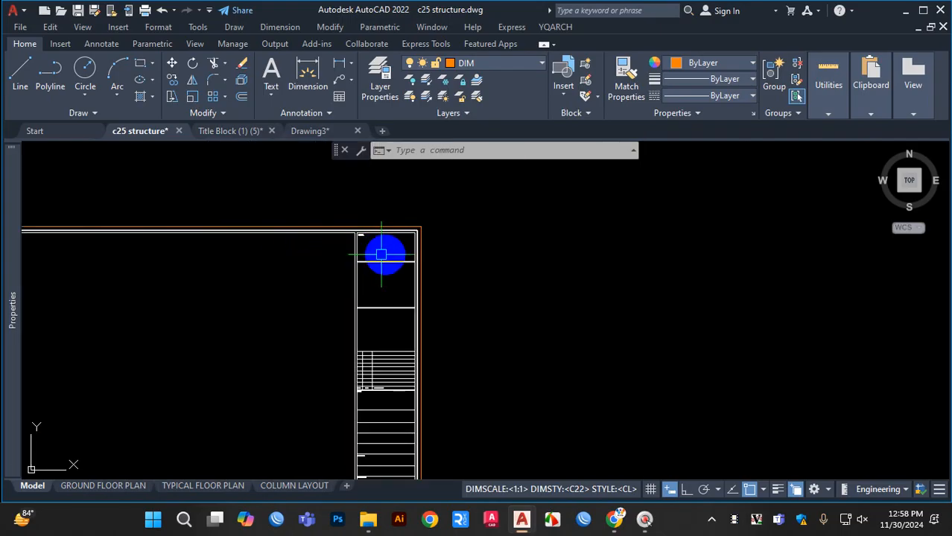
Step: Copy the entire sheet, including its title block and paper frame, horizontally to the right of the original with Ortho on
scroll(383, 255, down, 5)
click(272, 223)
click(449, 348)
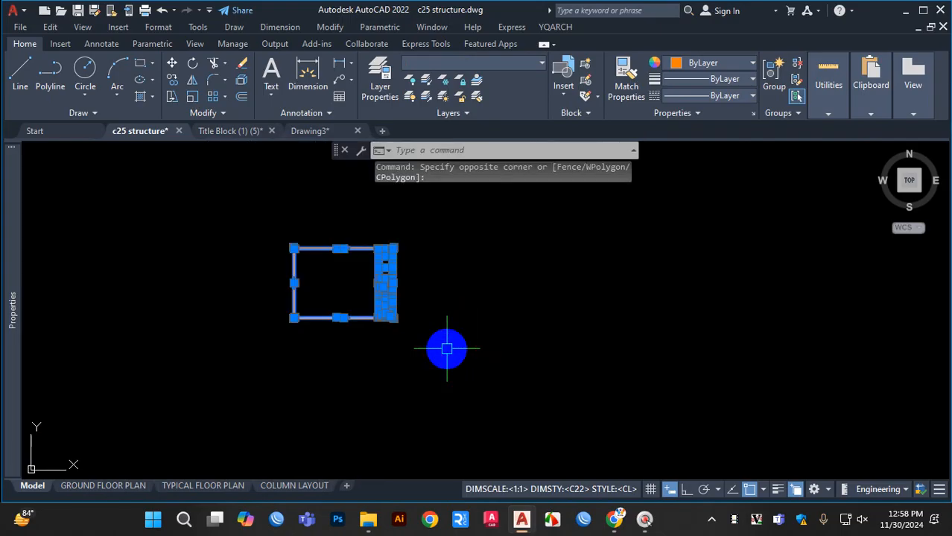
text(co)
key(Return)
click(305, 338)
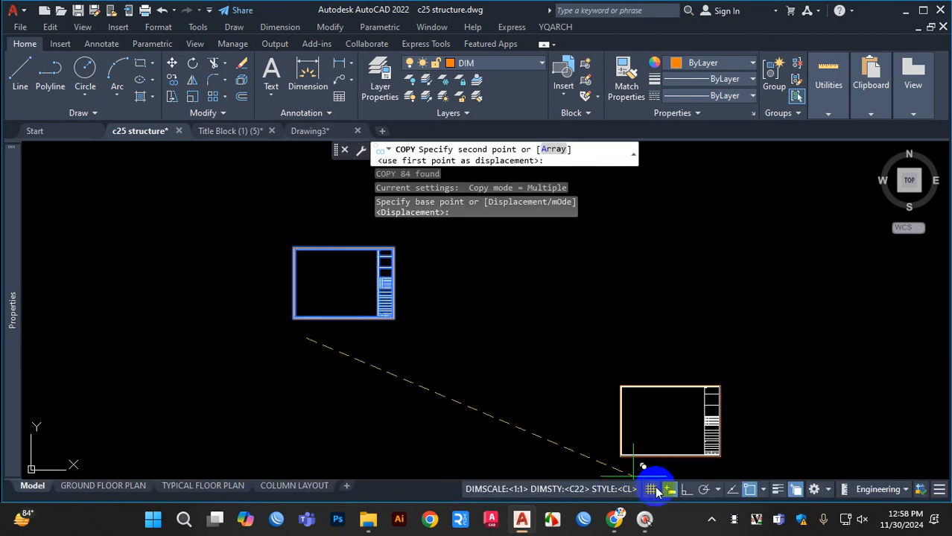
click(684, 490)
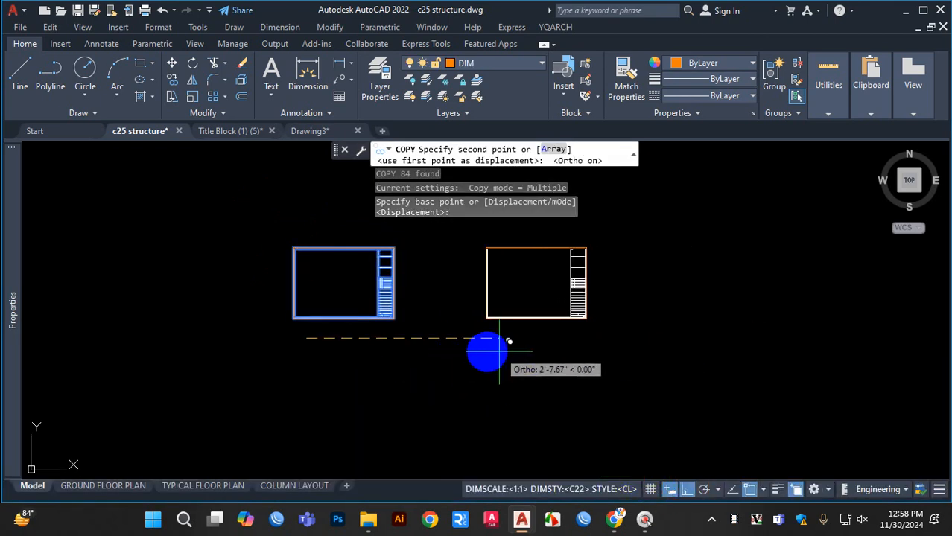
click(471, 347)
scroll(357, 287, up, 2)
key(Escape)
Step: Apply the BORDERX2 linetype to the outer paper frame around the copied sheet
scroll(408, 286, up, 5)
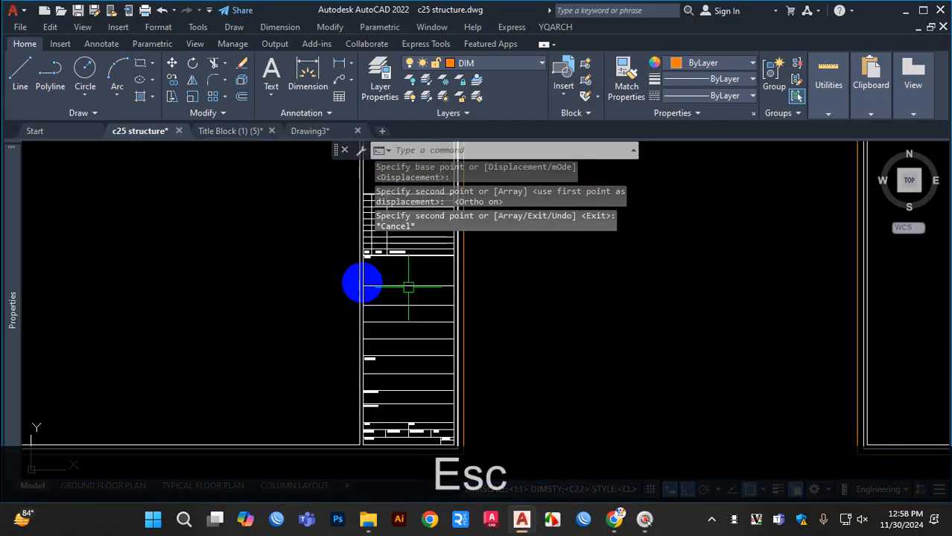
scroll(371, 295, down, 8)
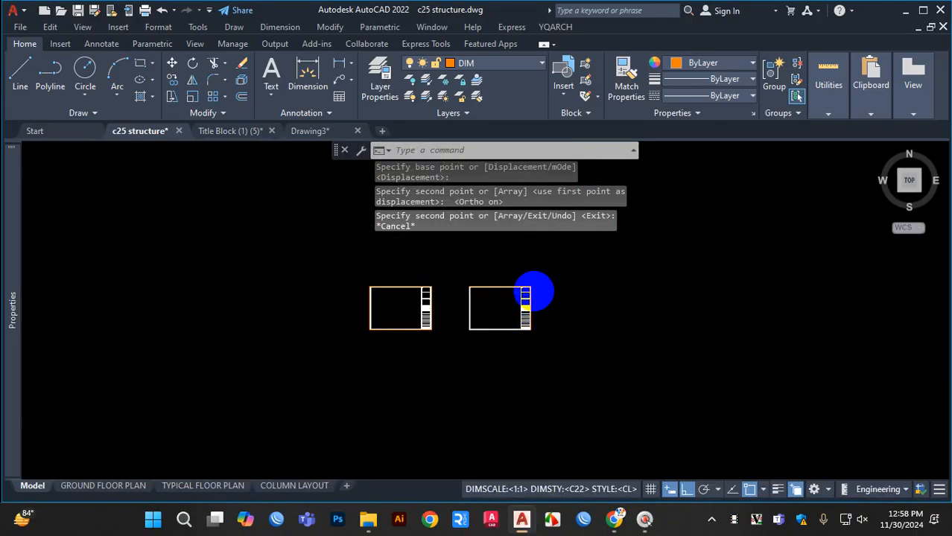
scroll(531, 287, up, 4)
scroll(366, 312, up, 3)
scroll(229, 282, up, 3)
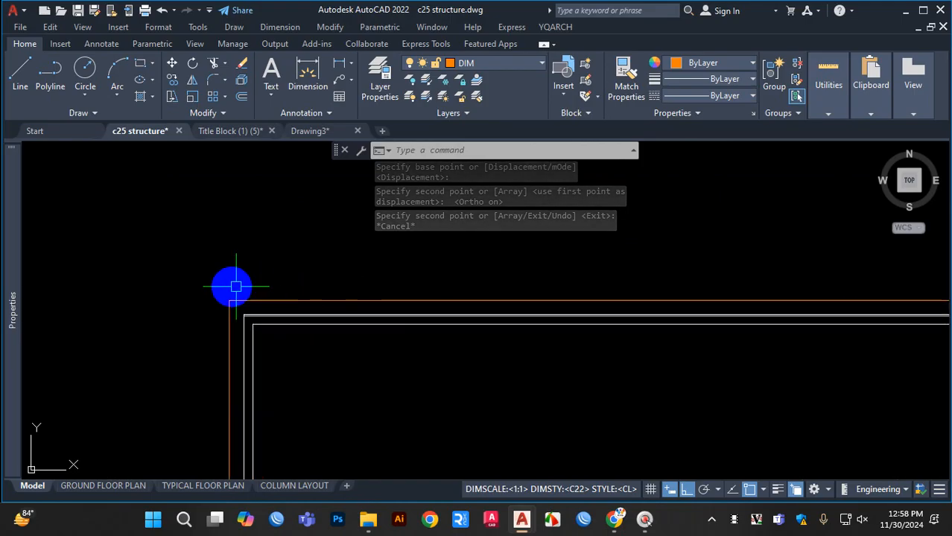
scroll(232, 309, up, 3)
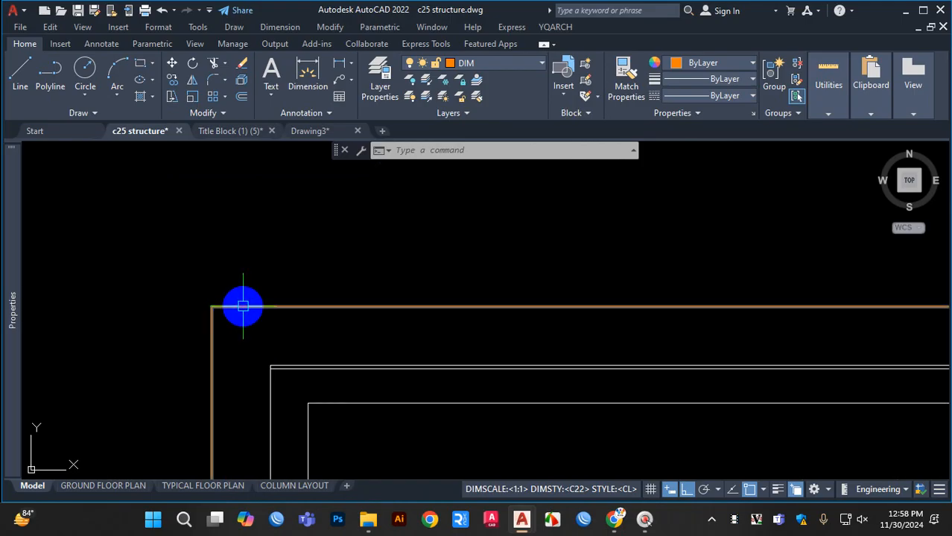
click(242, 306)
scroll(257, 281, down, 5)
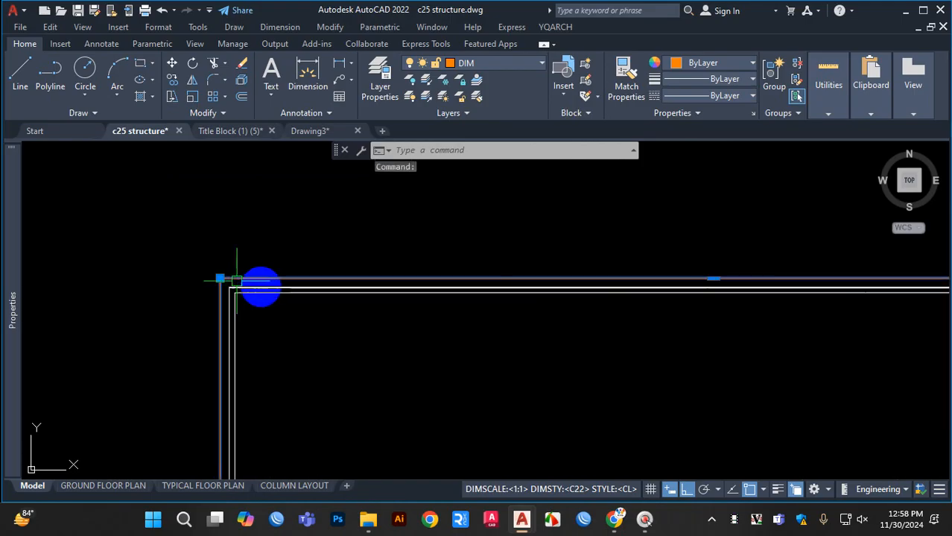
scroll(255, 282, up, 4)
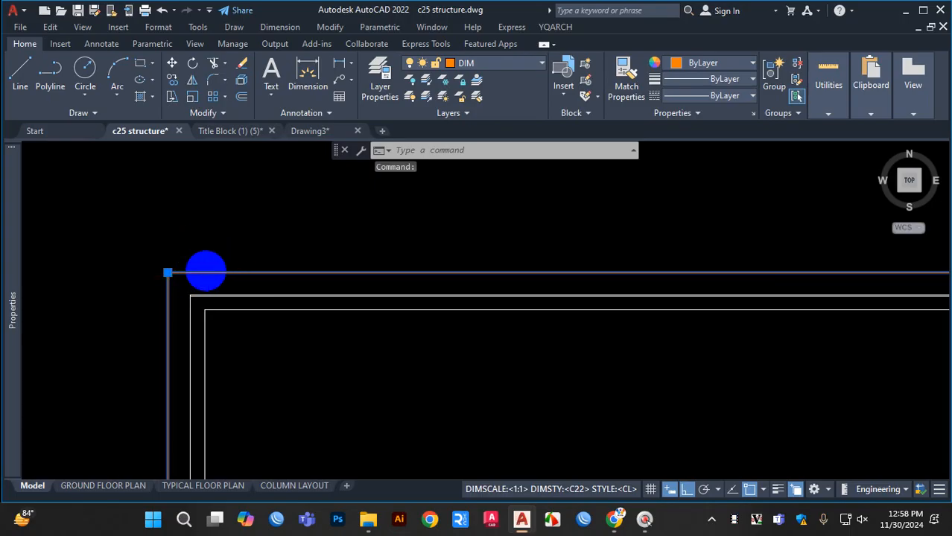
scroll(205, 271, up, 2)
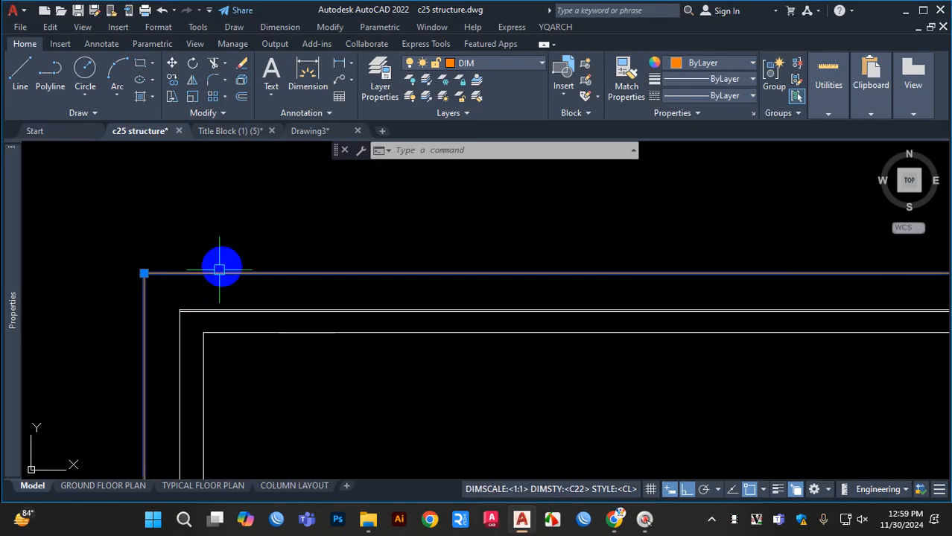
scroll(221, 268, down, 3)
scroll(845, 266, up, 3)
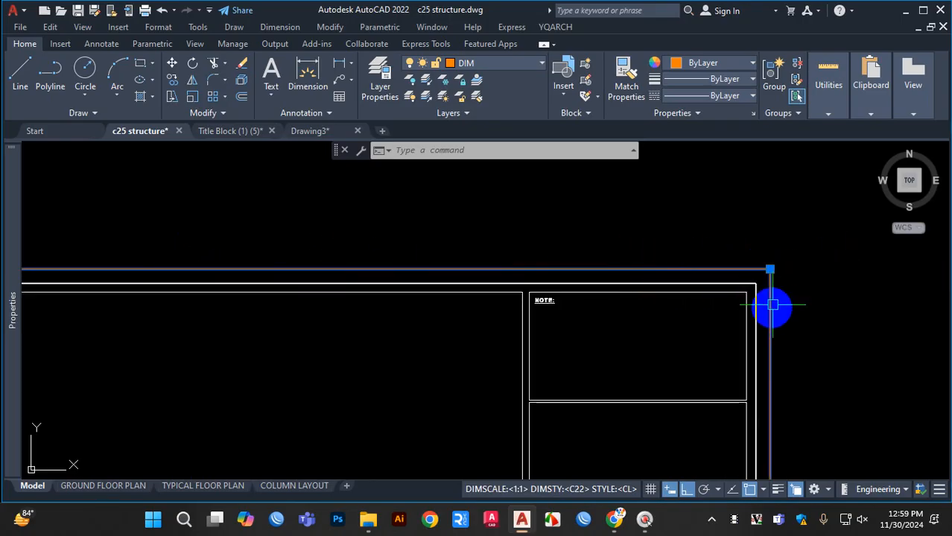
click(749, 99)
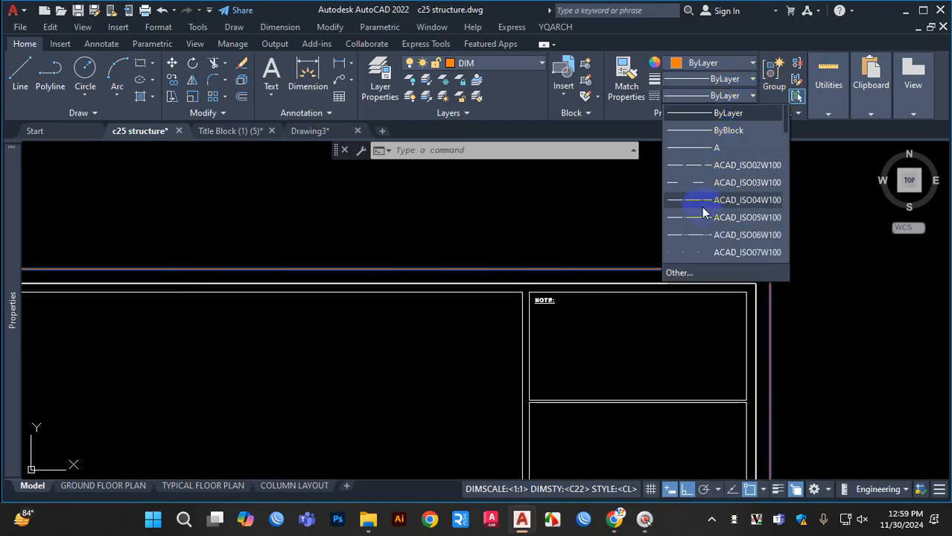
scroll(719, 206, down, 1)
scroll(721, 212, down, 4)
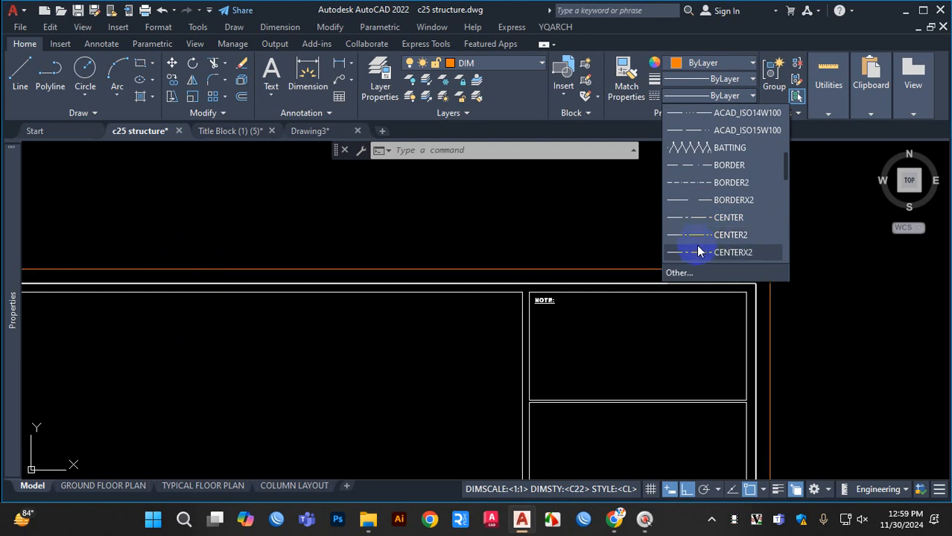
click(713, 200)
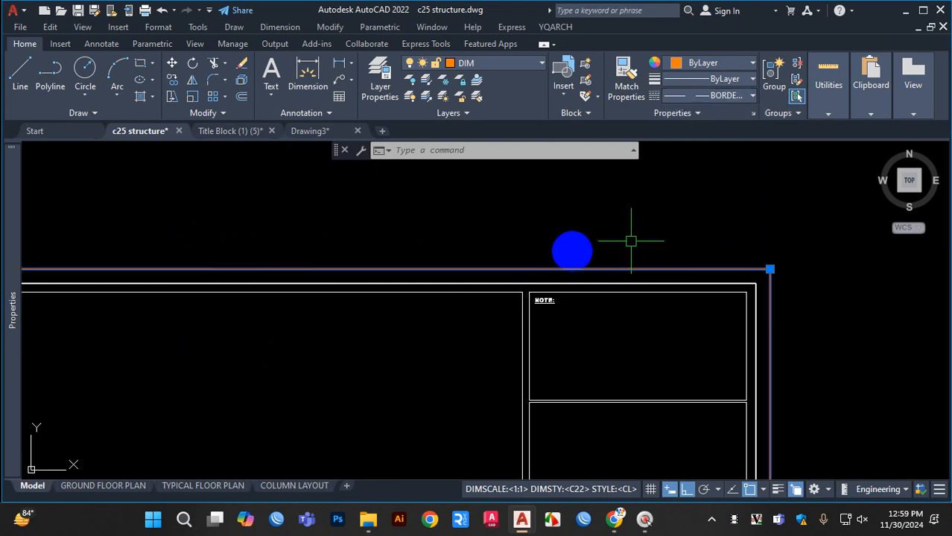
Step: Try a linetype scale of 100 on the copied sheet's outer paper frame
mouse_move(10, 296)
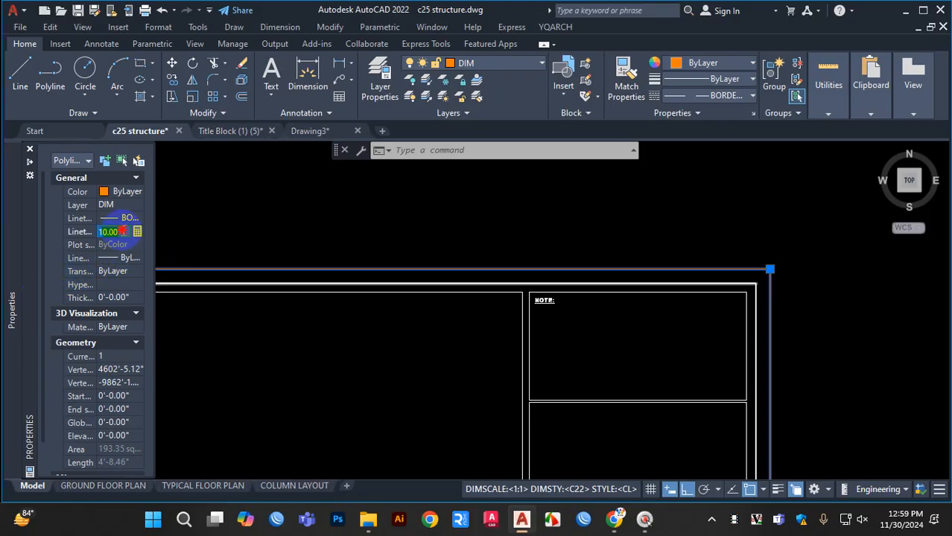
text(100)
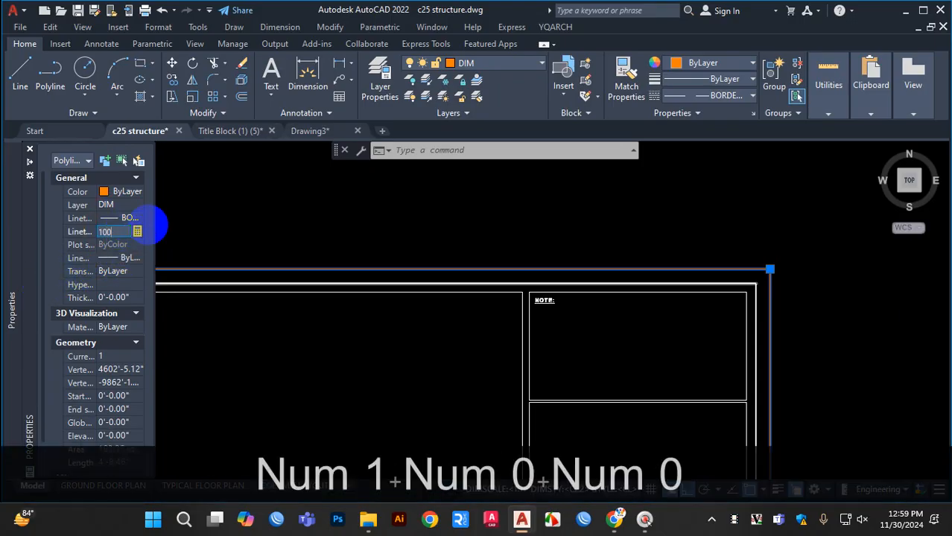
key(Return)
scroll(441, 297, down, 5)
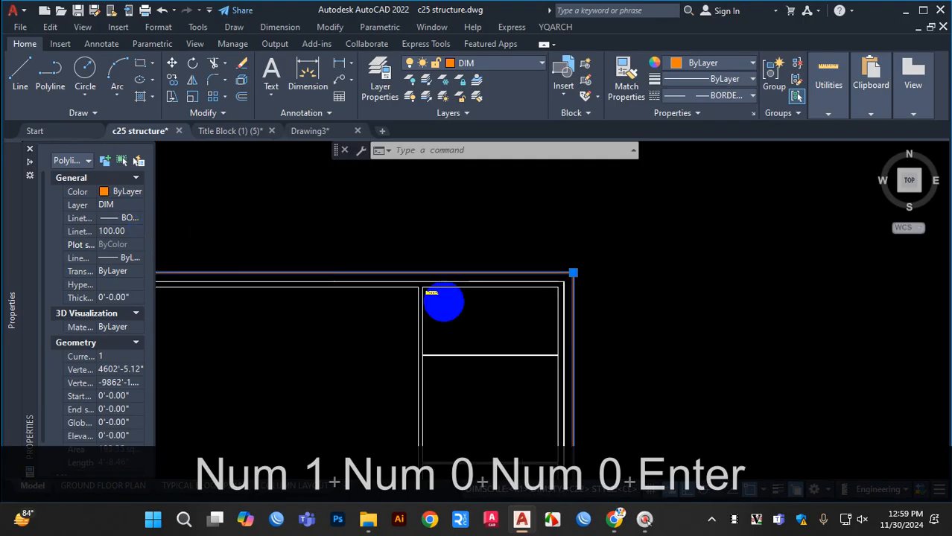
scroll(427, 300, up, 5)
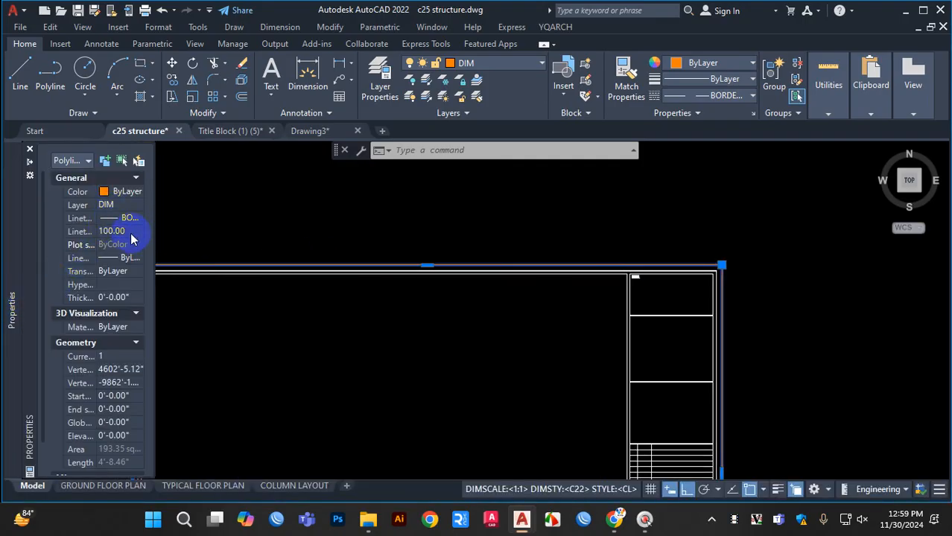
Step: Set the outer paper frame's linetype scale to 5 and deselect the frame
text(5)
key(Return)
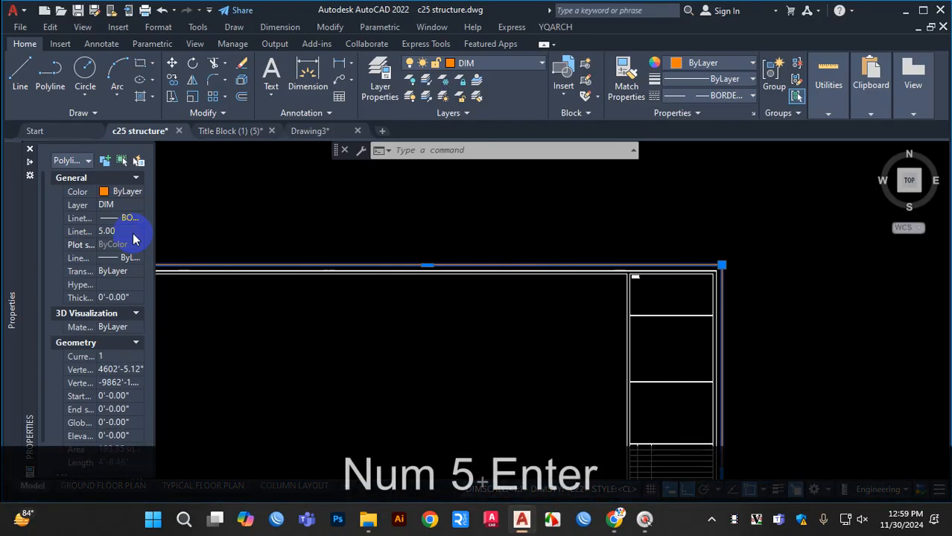
key(Escape)
Step: Change the linetype of the copied sheet's outer paper frame to CENTER
scroll(712, 253, up, 5)
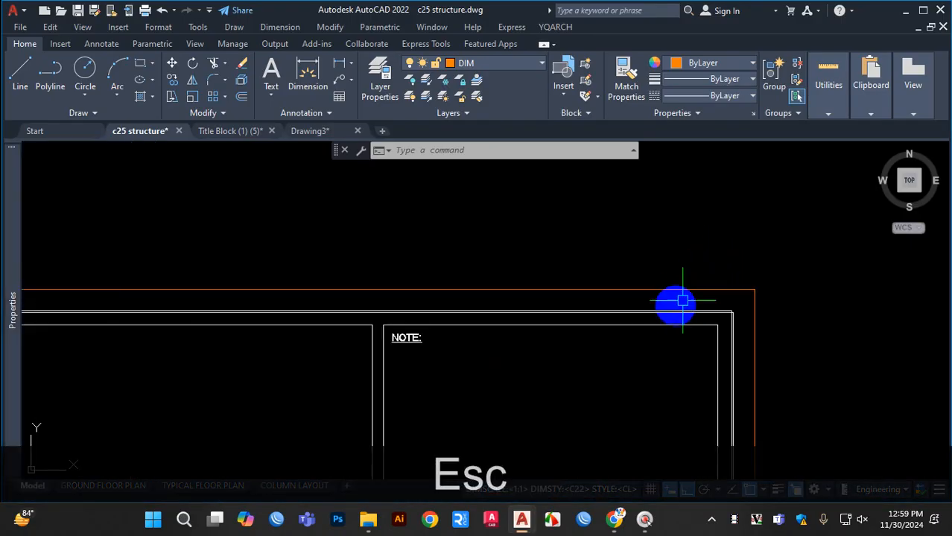
click(657, 294)
click(736, 95)
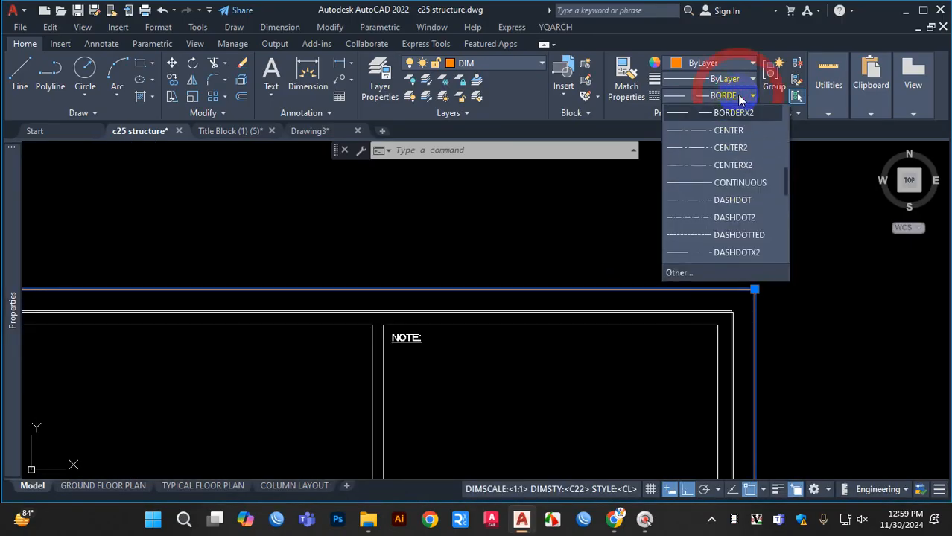
click(708, 131)
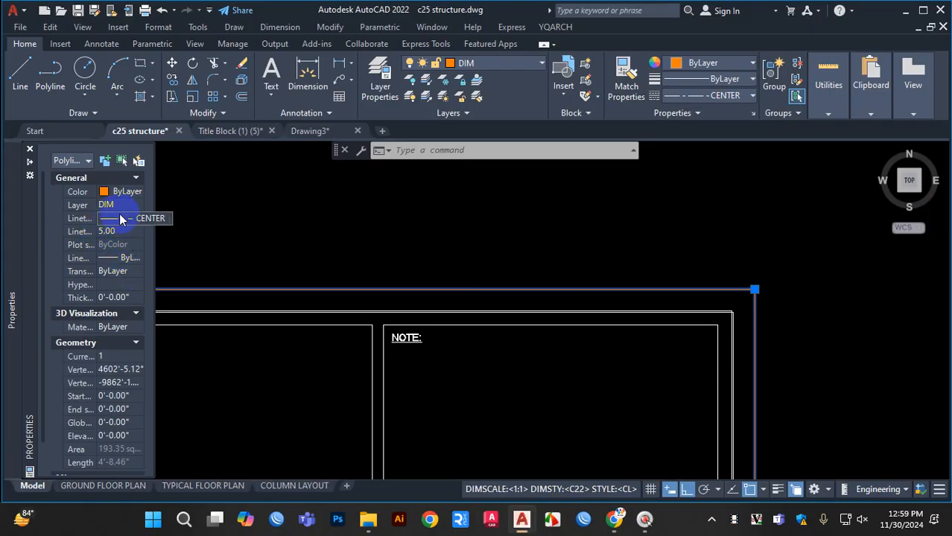
key(Escape)
scroll(574, 283, down, 5)
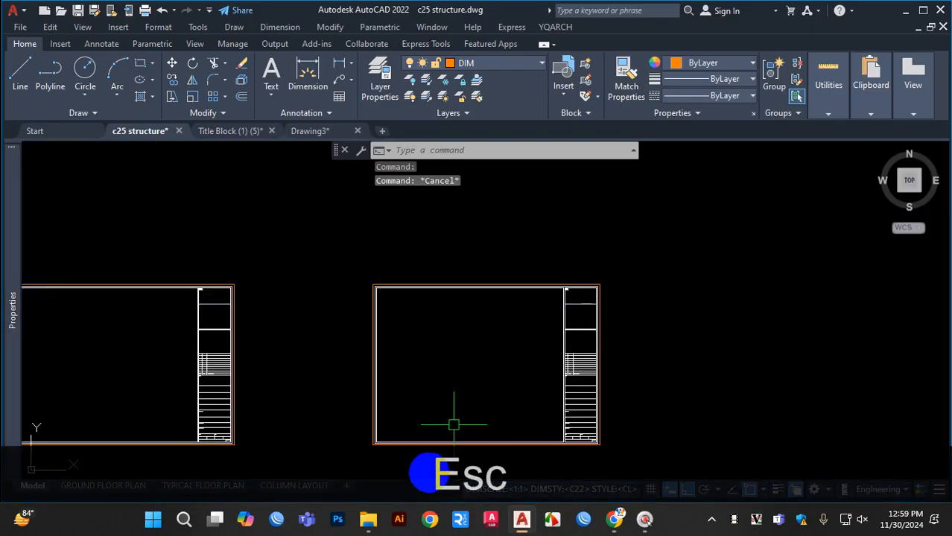
Step: Begin a block definition named TBL with its base point at the lower-left corner of the copied sheet's outer paper frame
scroll(383, 441, up, 3)
scroll(336, 382, down, 5)
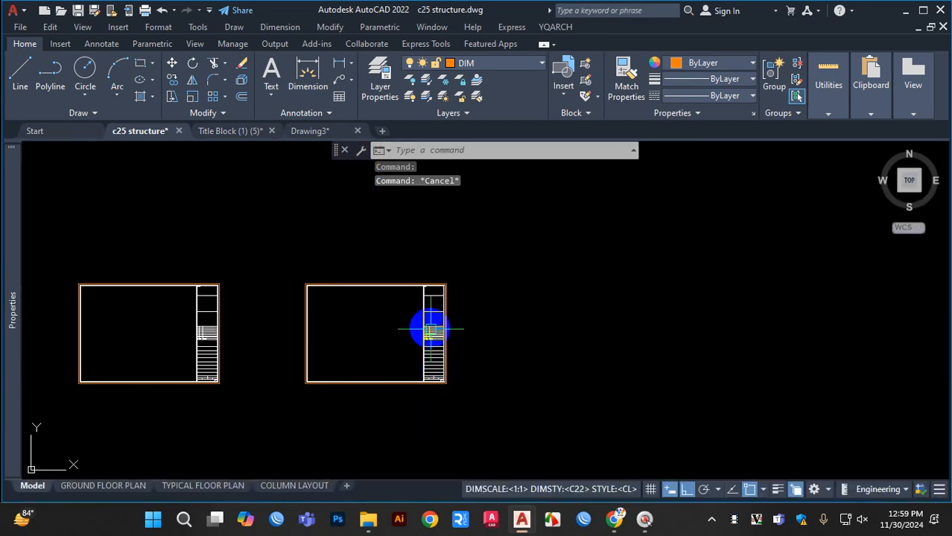
scroll(451, 321, up, 6)
scroll(436, 322, up, 2)
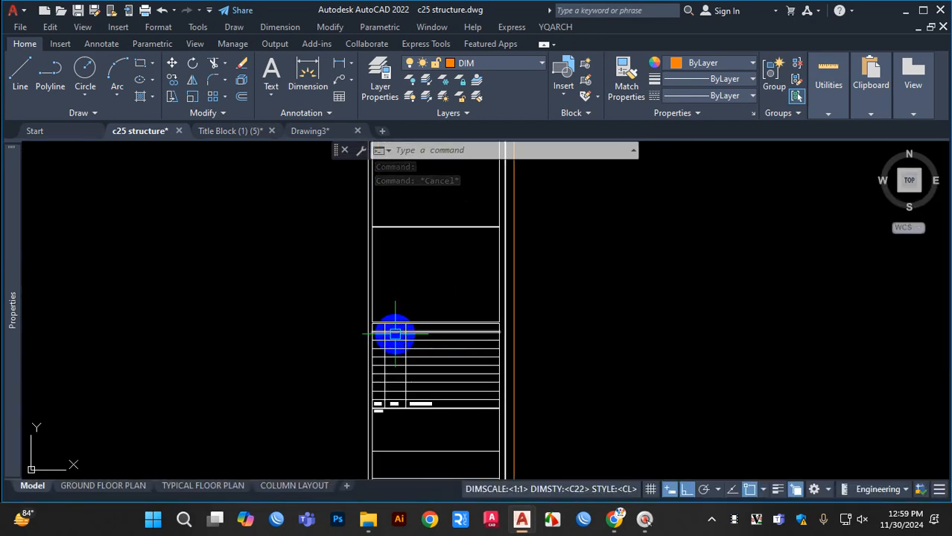
text(b)
key(Return)
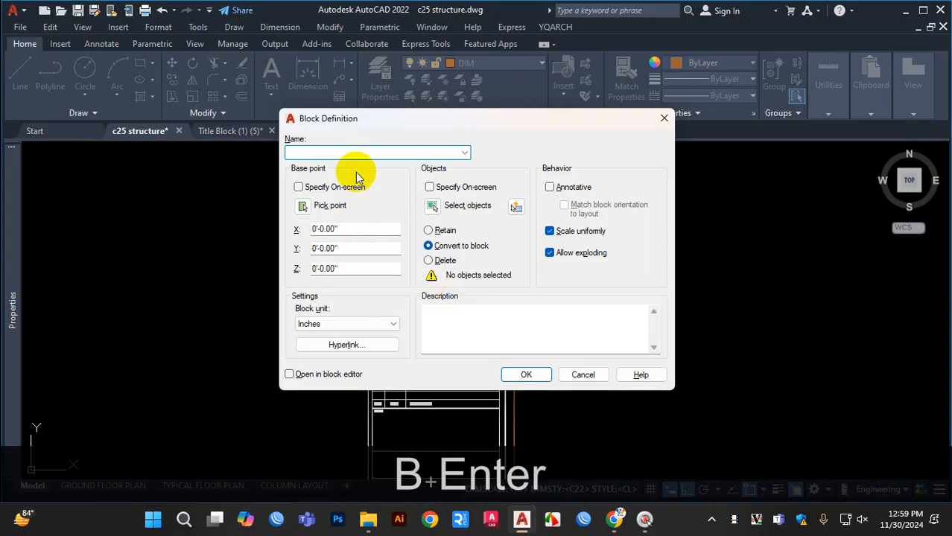
text(TBL)
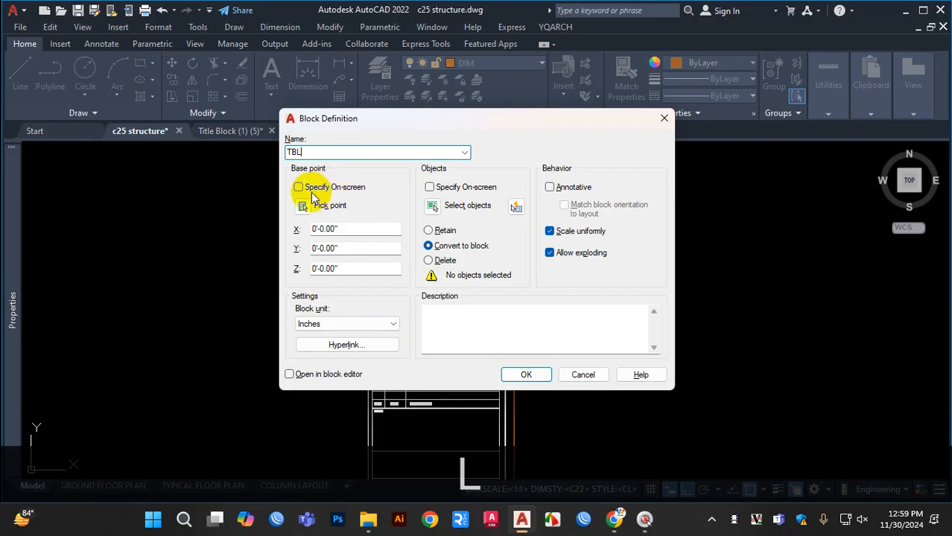
click(304, 208)
scroll(395, 238, down, 4)
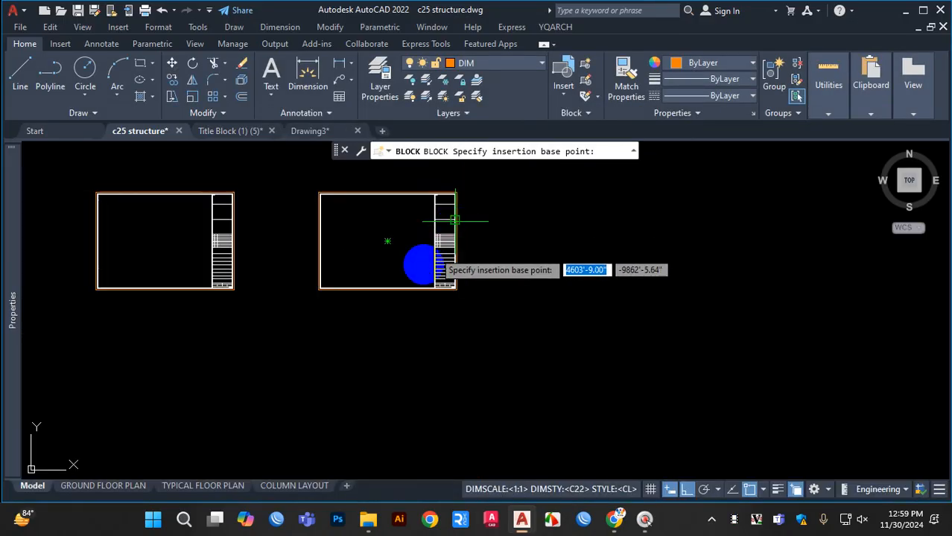
scroll(329, 289, up, 8)
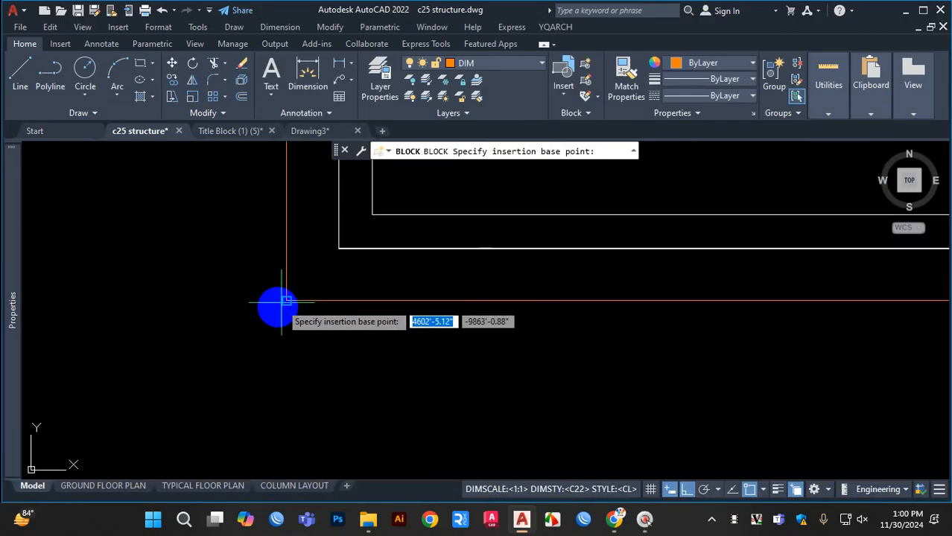
click(286, 300)
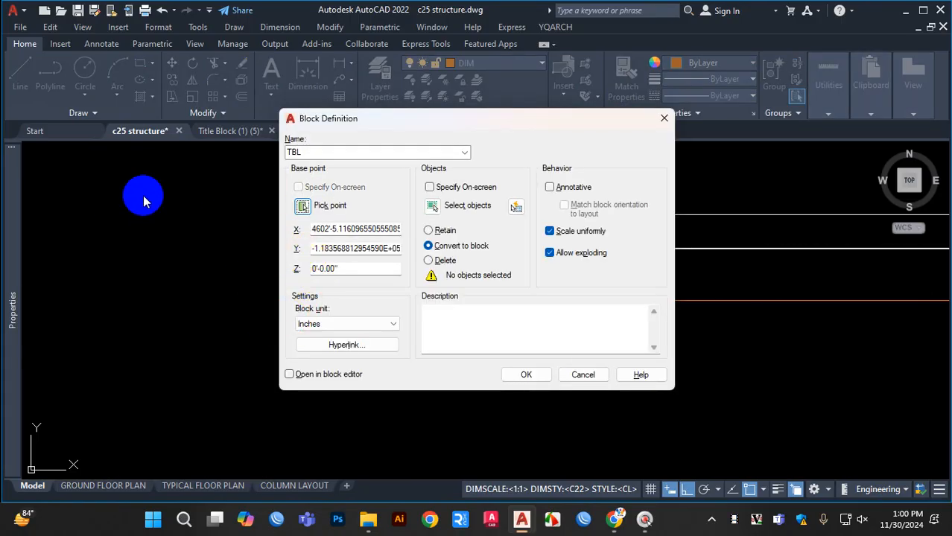
Step: Select all the copied sheet's linework inside the outer paper frame as the block's objects and create the TBL block
click(433, 207)
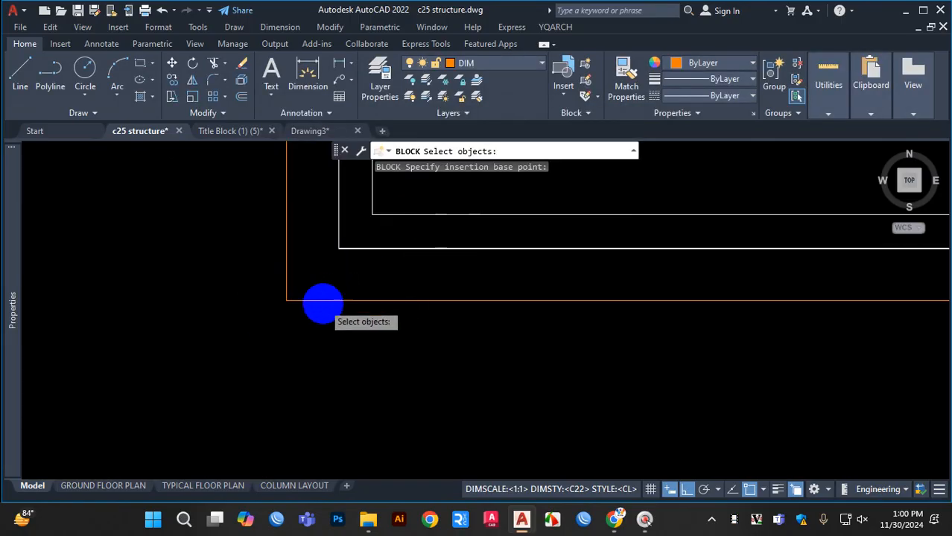
scroll(368, 276, down, 8)
scroll(417, 216, up, 5)
scroll(413, 197, up, 6)
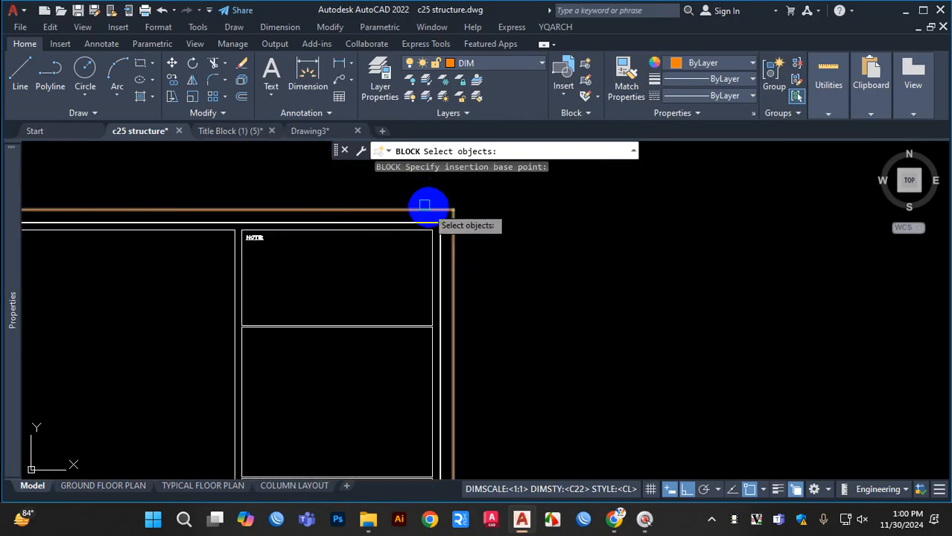
click(474, 247)
scroll(357, 338, down, 2)
scroll(364, 320, down, 4)
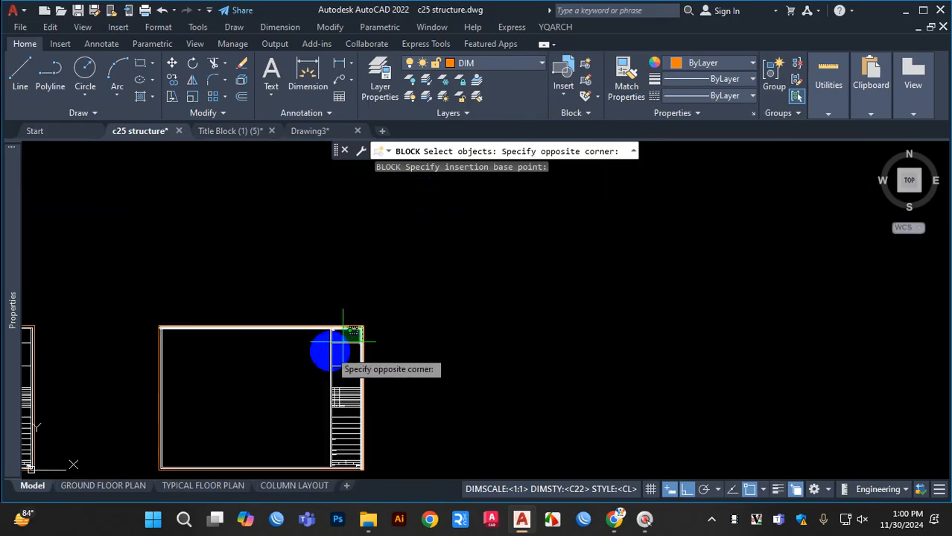
scroll(268, 373, down, 4)
scroll(246, 409, up, 5)
scroll(179, 439, up, 5)
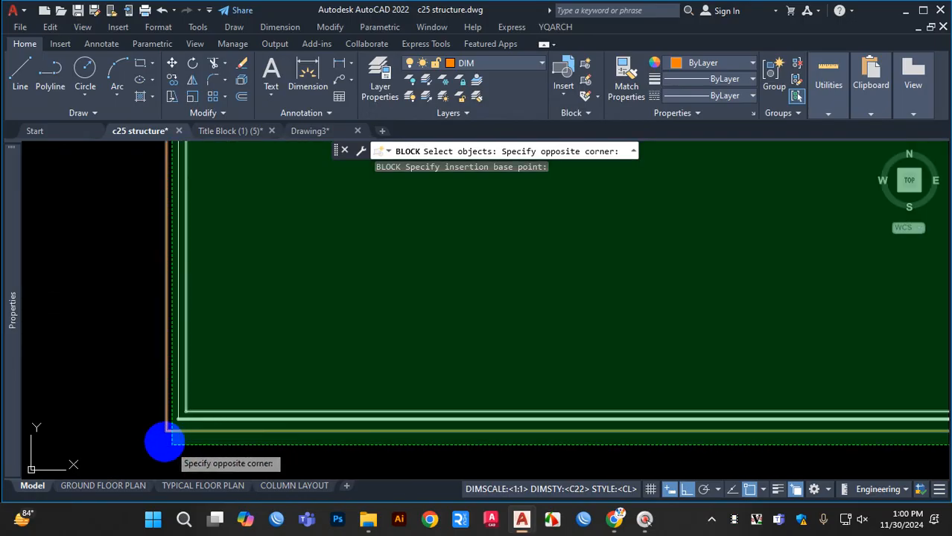
click(189, 388)
scroll(189, 390, down, 4)
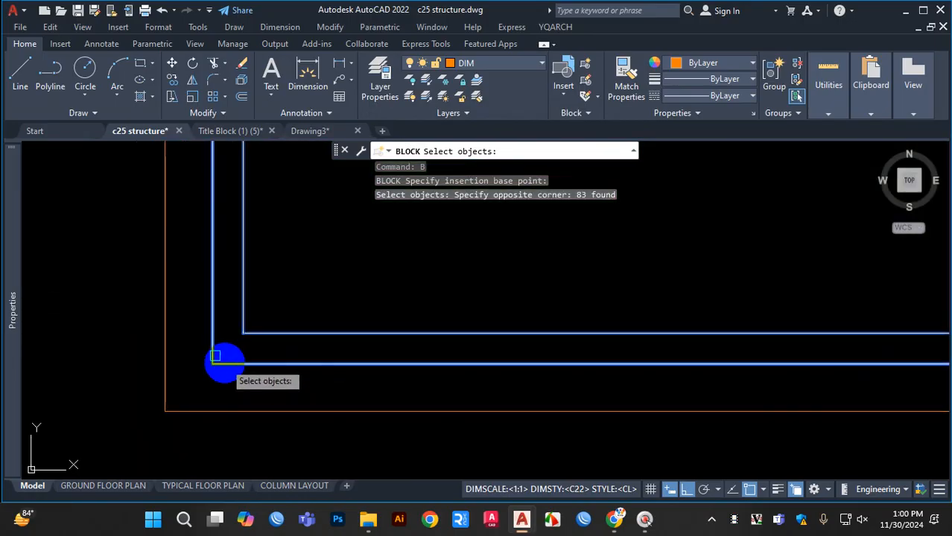
key(Return)
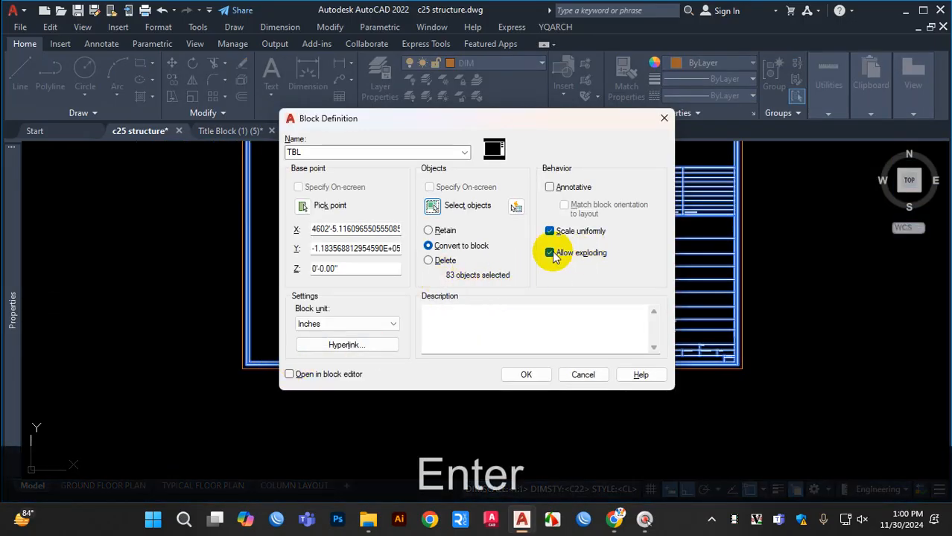
click(525, 376)
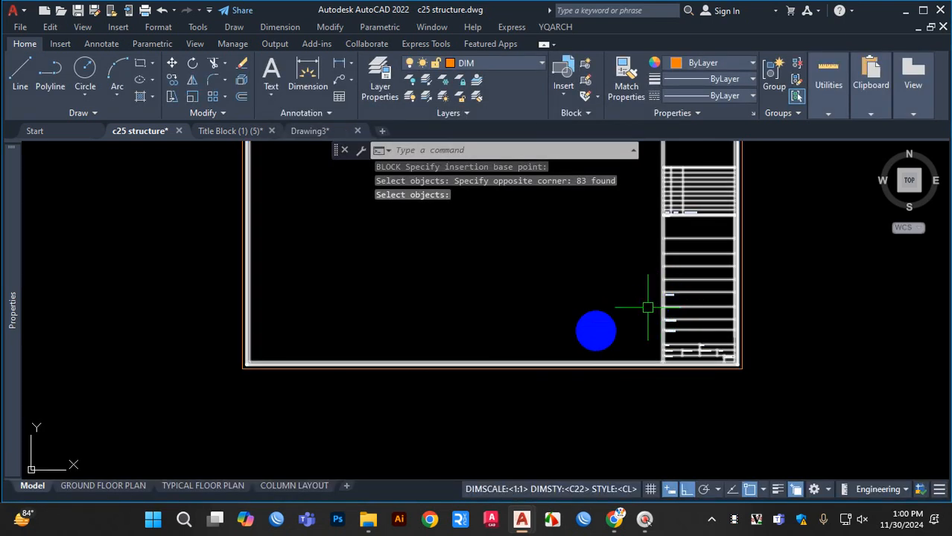
Step: Open the GROUND FLOOR PLAN layout and start inserting the TBL block from the recent blocks
click(100, 486)
scroll(484, 395, down, 4)
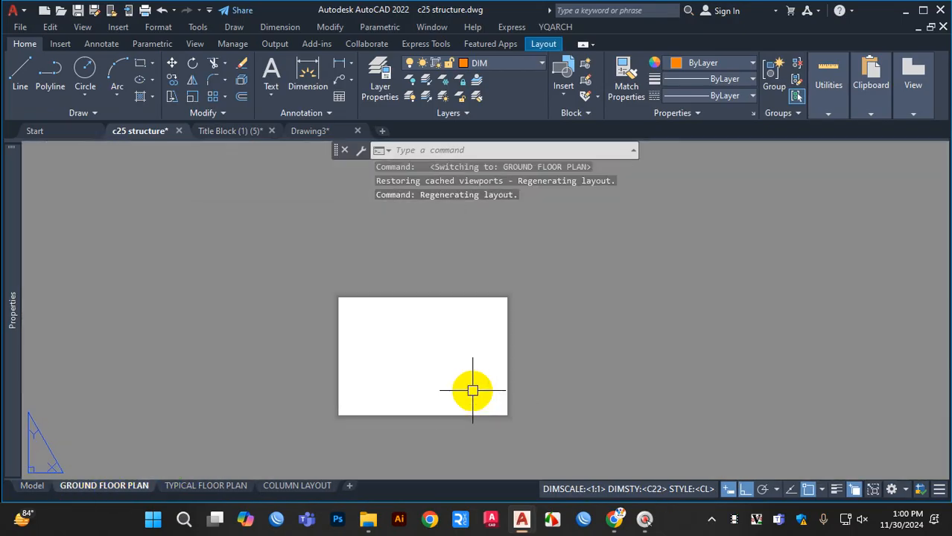
scroll(472, 390, up, 2)
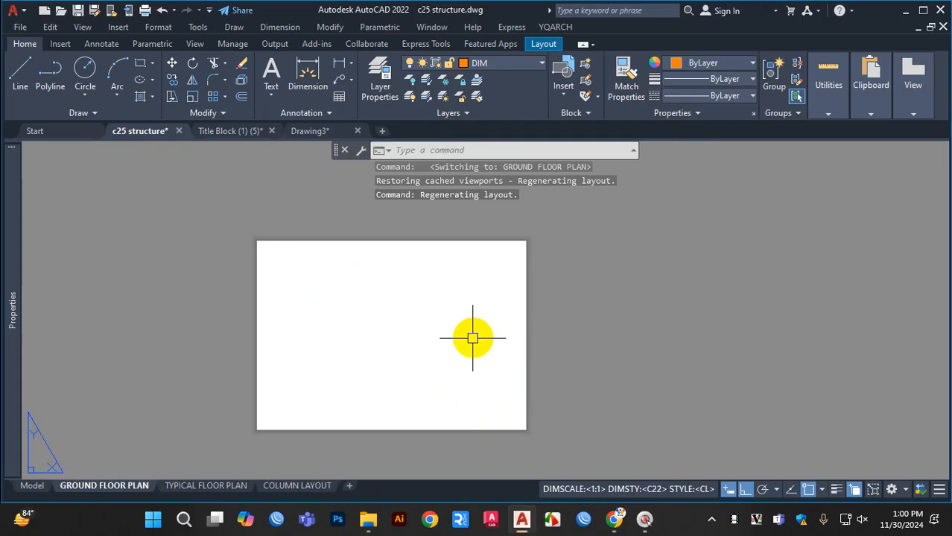
text(i)
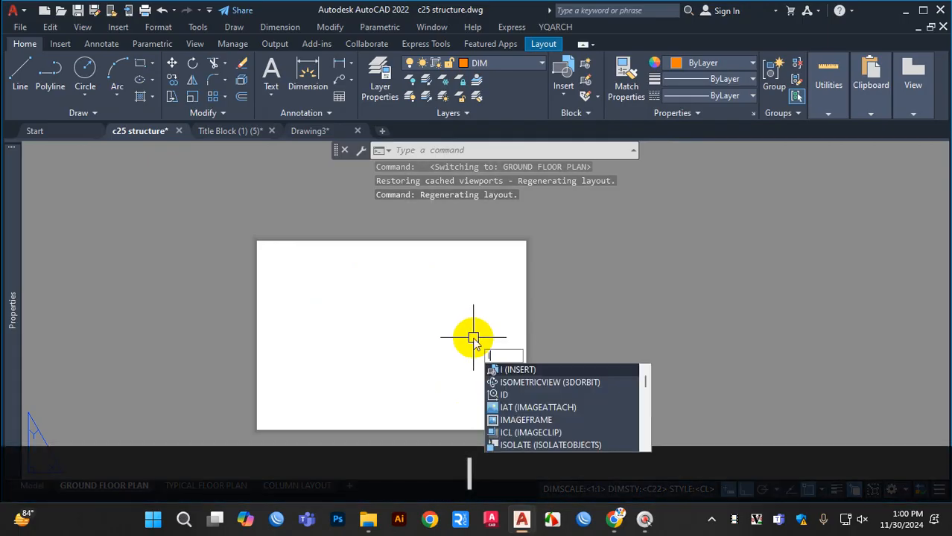
key(Return)
click(706, 165)
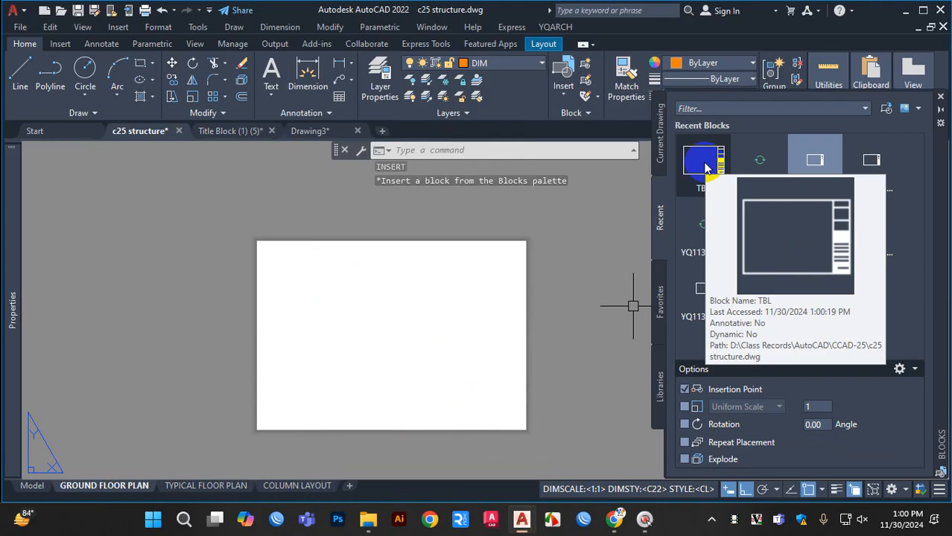
click(702, 171)
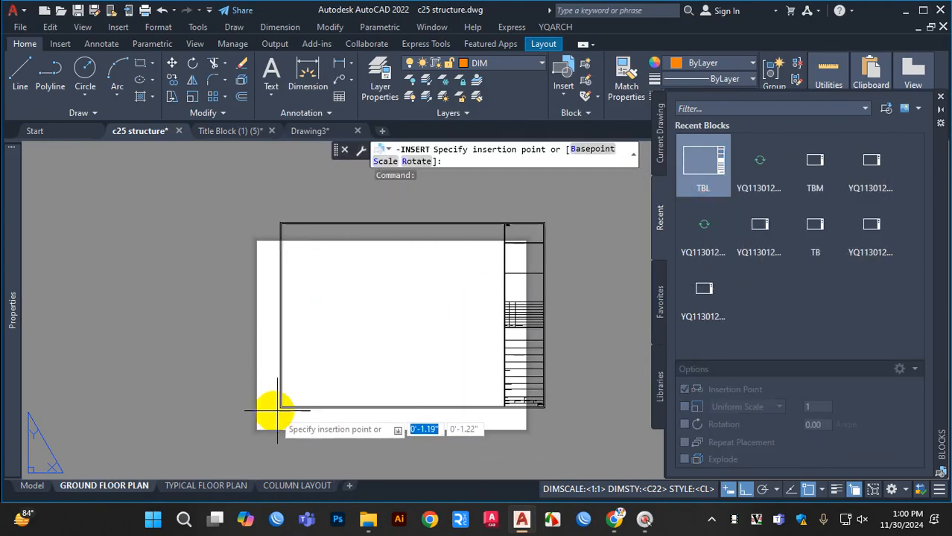
Step: Place the TBL block on the ground floor plan sheet at insertion point 0,0
scroll(275, 363, up, 5)
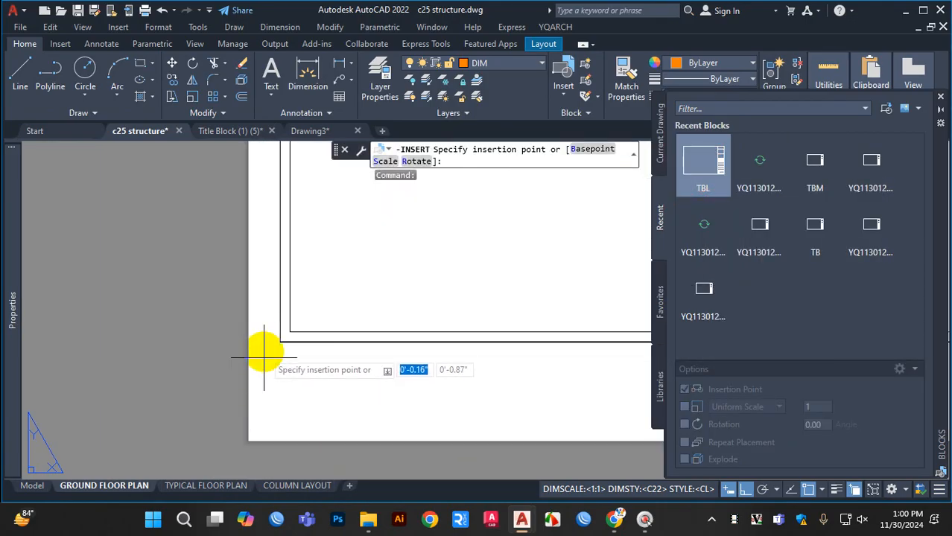
scroll(246, 386, up, 4)
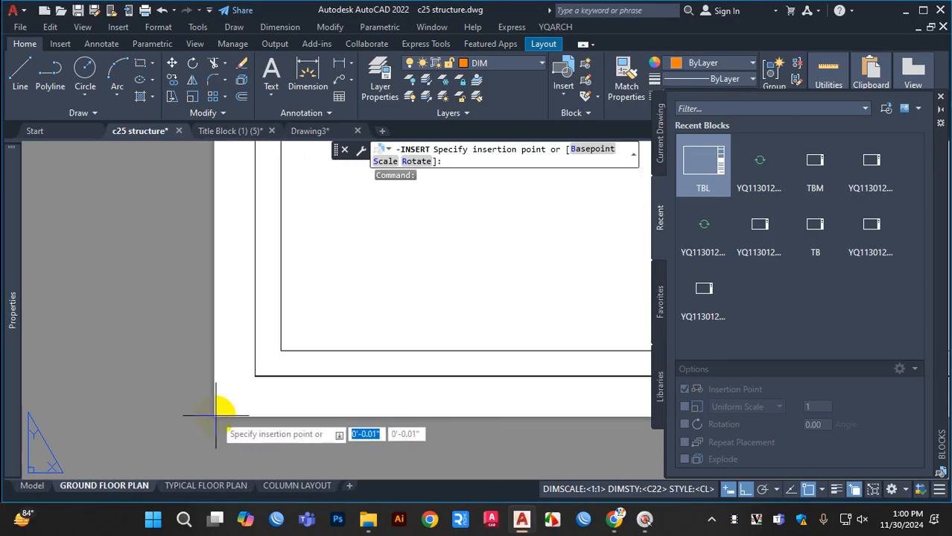
scroll(229, 356, down, 2)
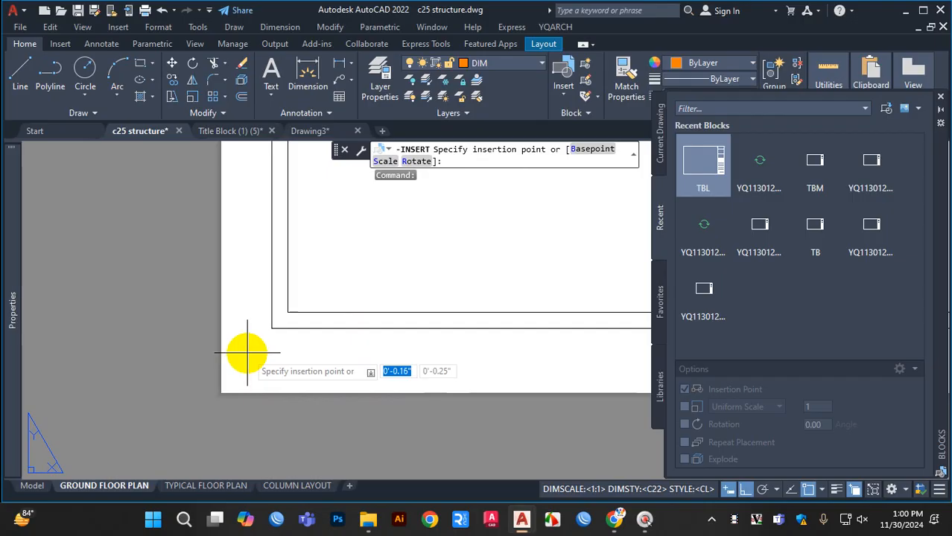
text(0)
key(Tab)
text(0)
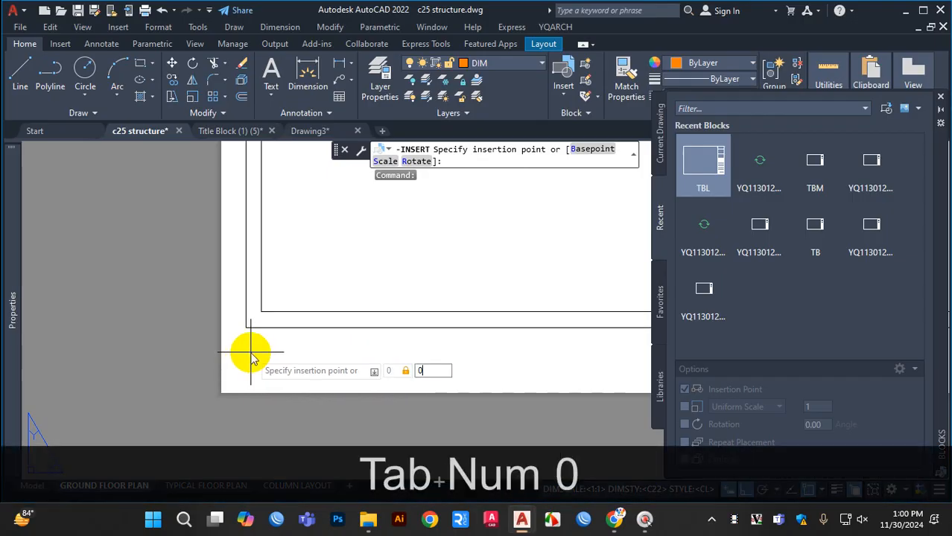
key(Return)
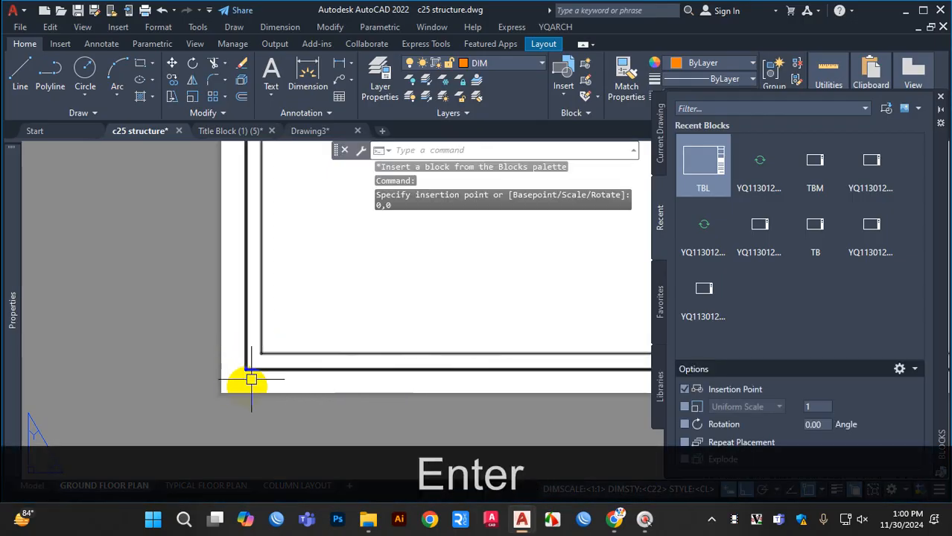
Step: Examine how the inserted title block fits the paper edges at each corner of the ground floor plan sheet
scroll(234, 389, up, 2)
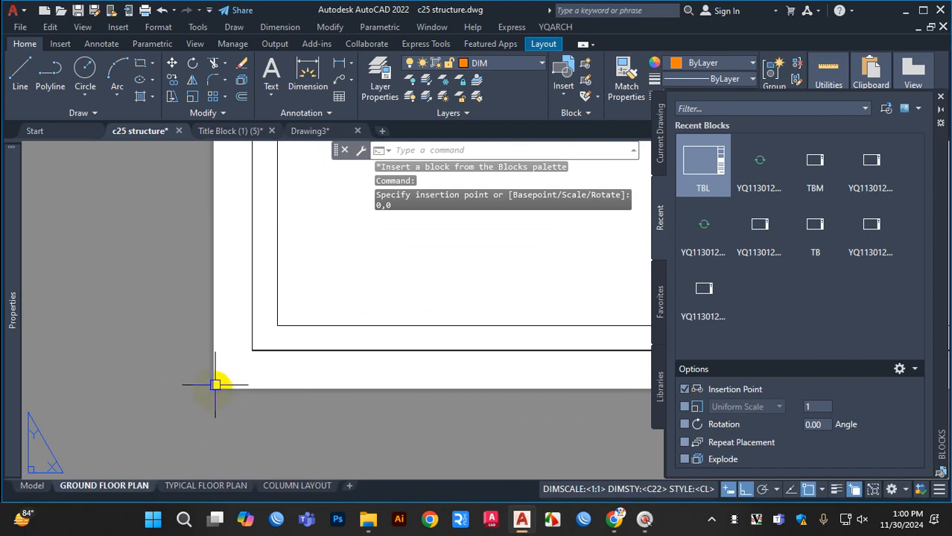
scroll(257, 338, down, 4)
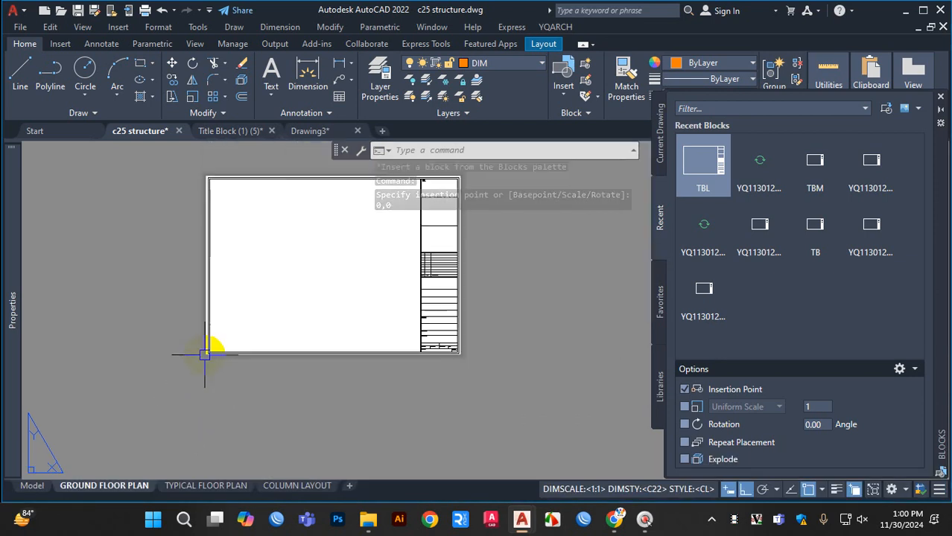
scroll(205, 355, down, 1)
scroll(369, 244, up, 4)
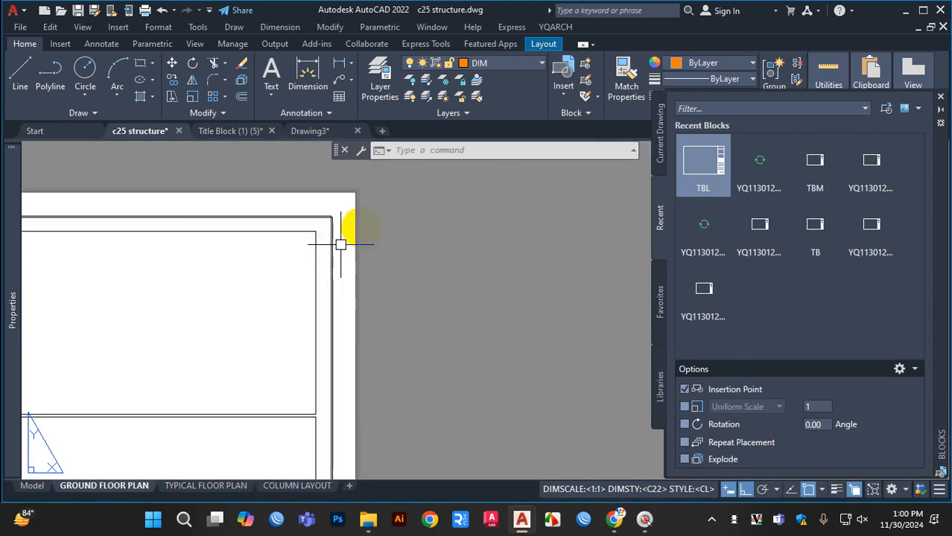
scroll(369, 211, down, 5)
scroll(370, 328, down, 2)
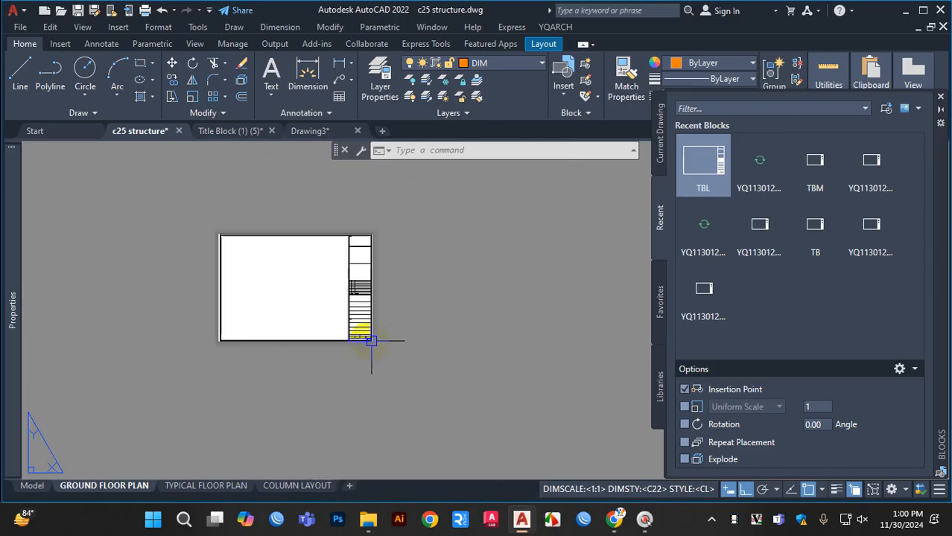
scroll(367, 339, up, 5)
scroll(417, 339, down, 2)
scroll(381, 353, down, 4)
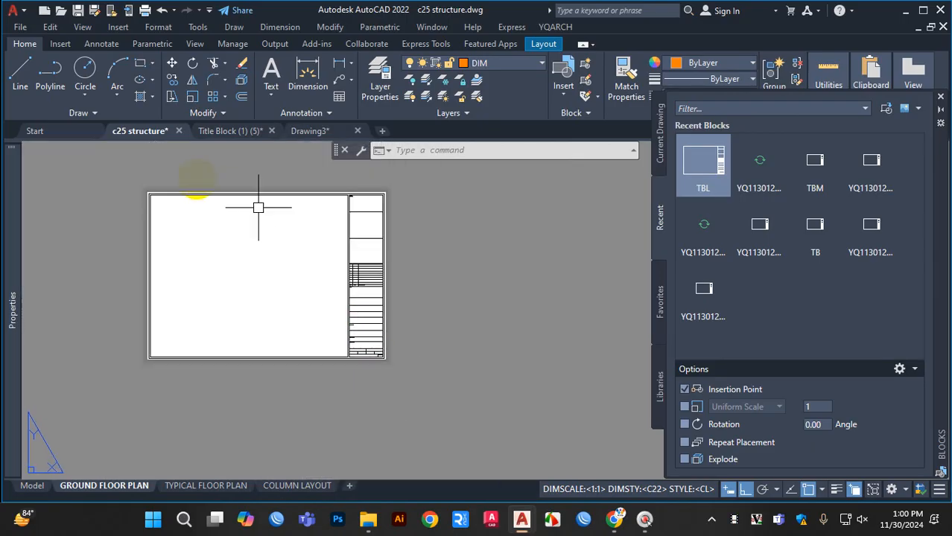
scroll(181, 221, up, 3)
scroll(114, 236, up, 3)
scroll(156, 224, down, 3)
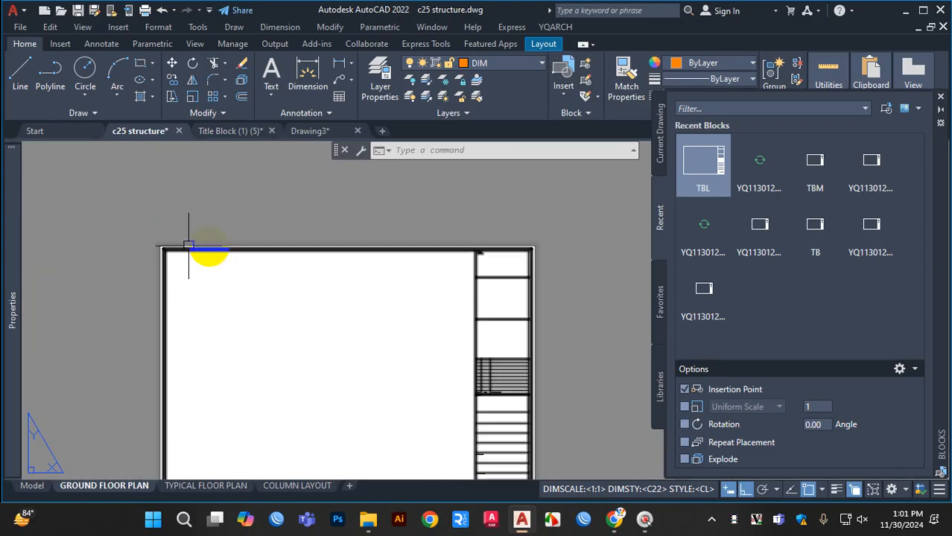
scroll(439, 297, down, 2)
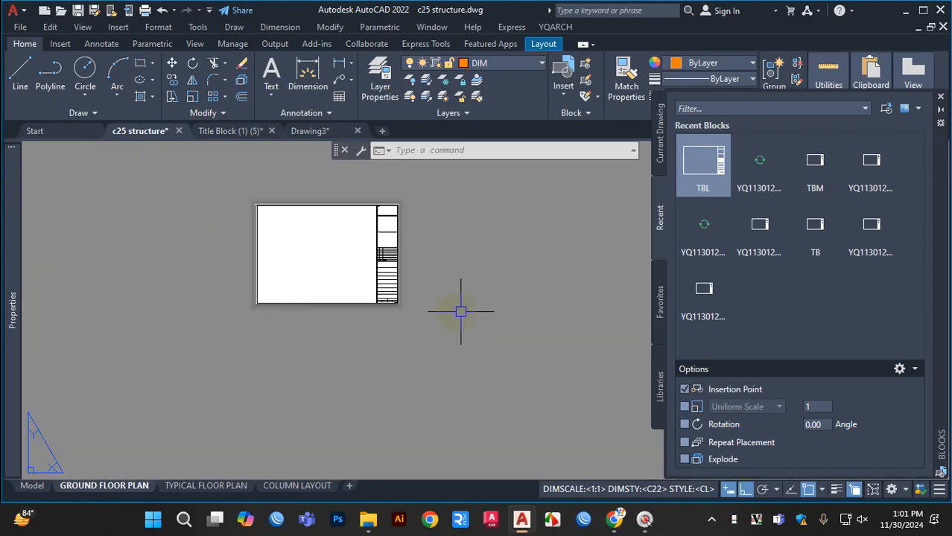
scroll(295, 306, up, 3)
scroll(281, 318, up, 2)
scroll(292, 329, up, 1)
scroll(292, 329, down, 4)
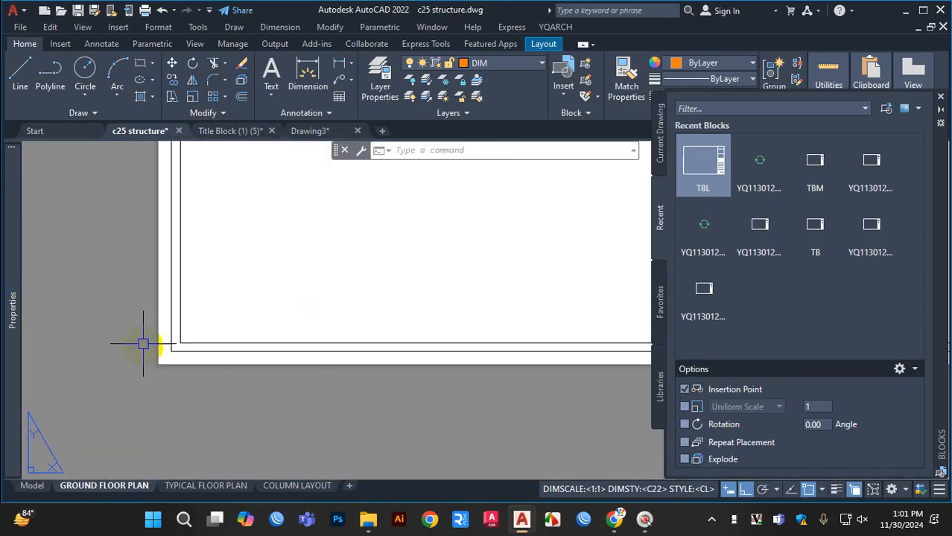
Step: Insert the TBL block at 0,0 on the TYPICAL FLOOR PLAN layout
mouse_move(203, 489)
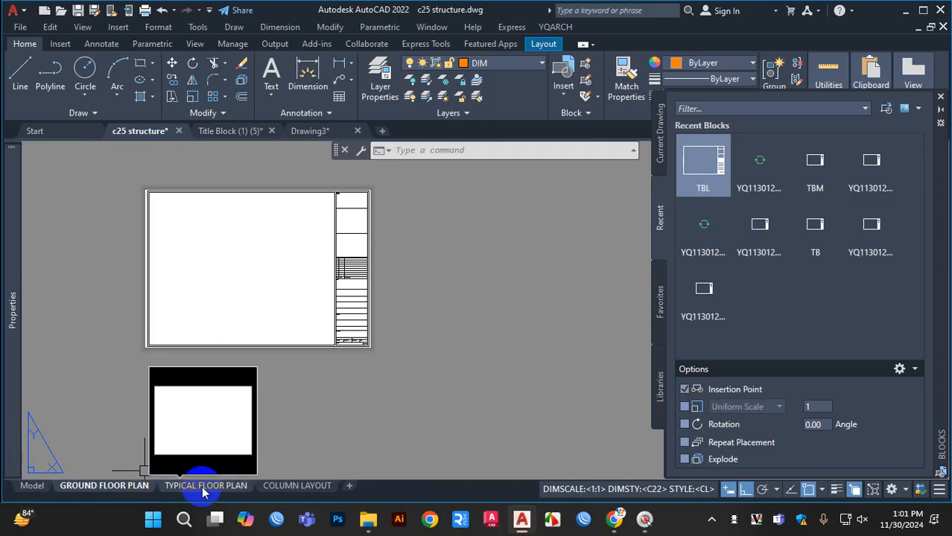
click(203, 488)
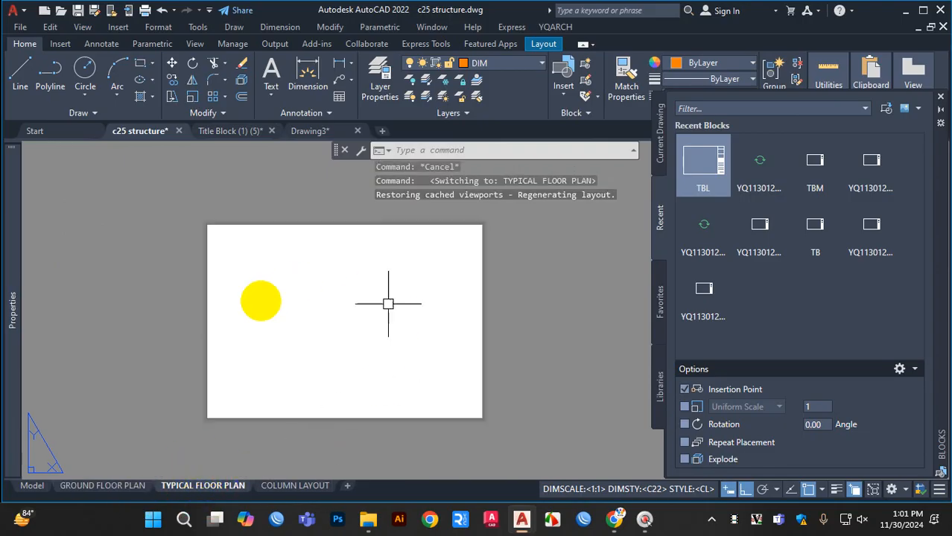
click(703, 167)
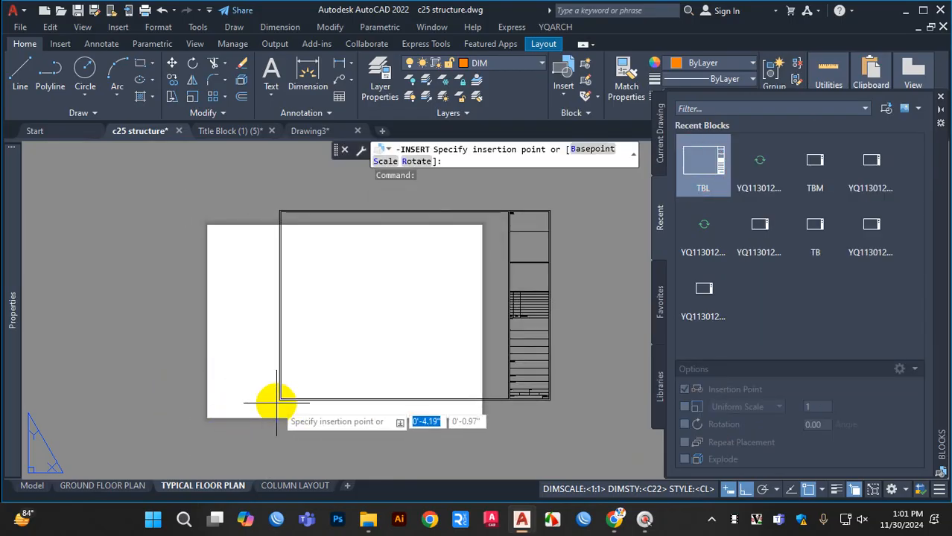
text(0)
key(Tab)
text(0)
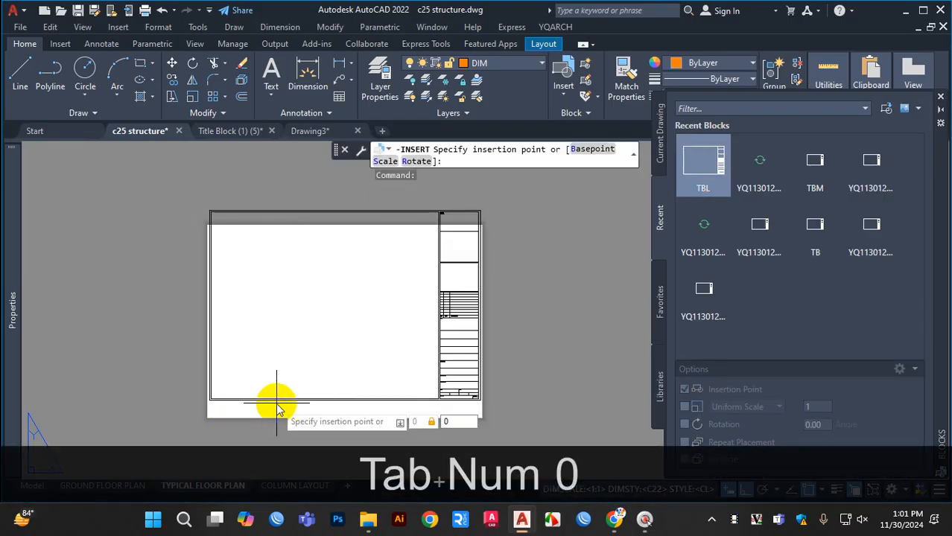
key(Return)
scroll(483, 279, up, 2)
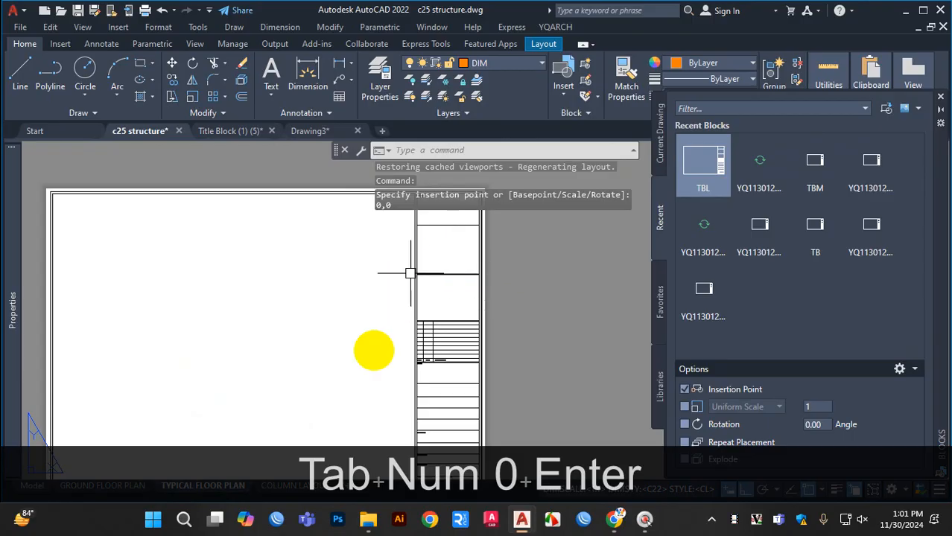
Step: Insert the TBL block at 0,0 on the COLUMN LAYOUT layout
click(293, 486)
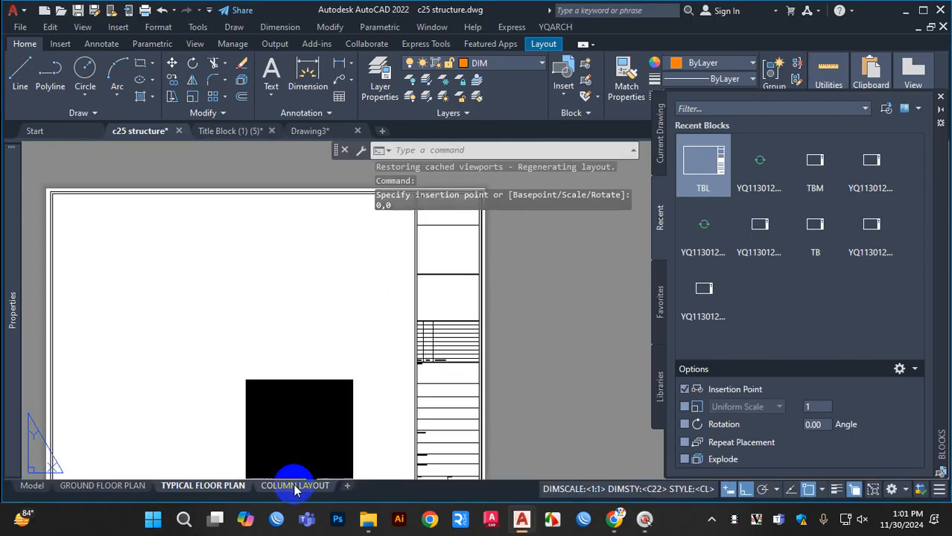
click(719, 168)
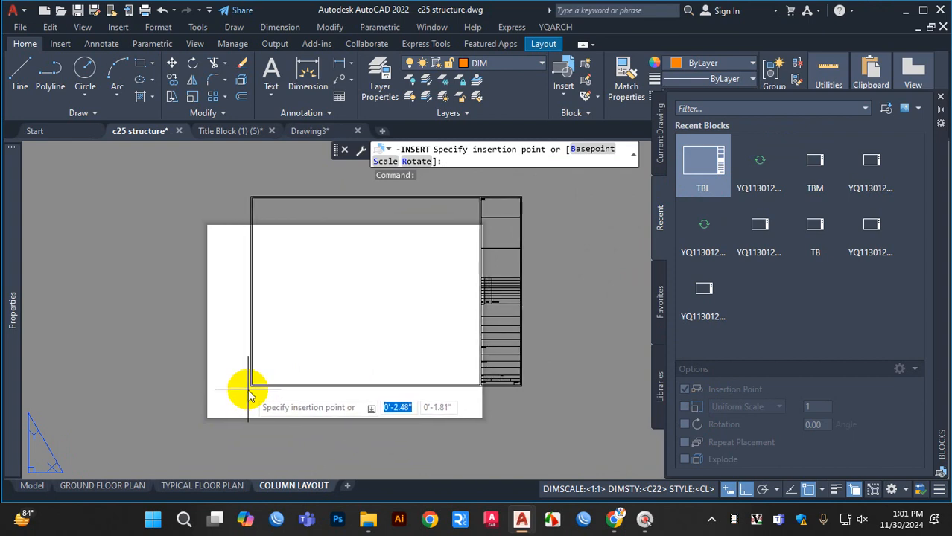
text(0)
key(Tab)
text(0)
key(Return)
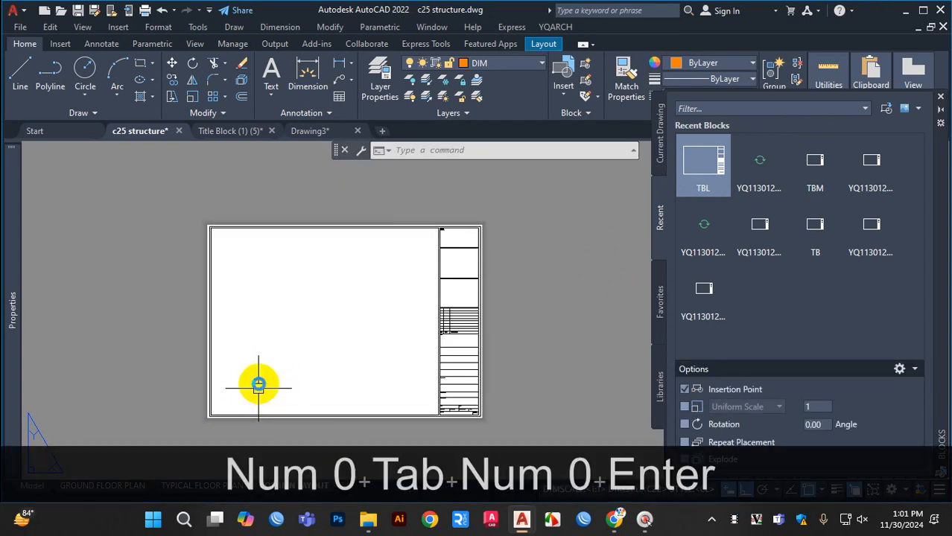
Step: Examine the title block's text fields on the COLUMN LAYOUT sheet and return to the GROUND FLOOR PLAN layout
scroll(491, 381, up, 2)
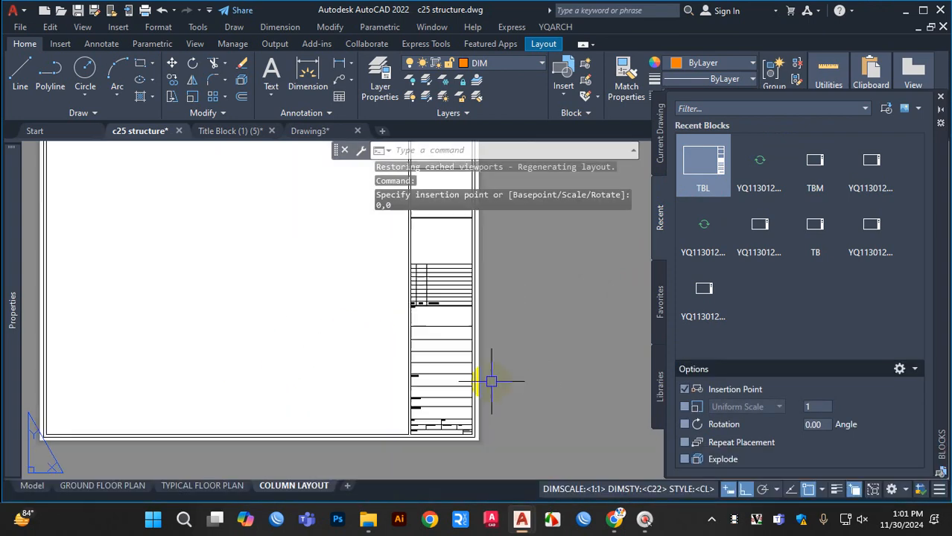
scroll(417, 331, up, 2)
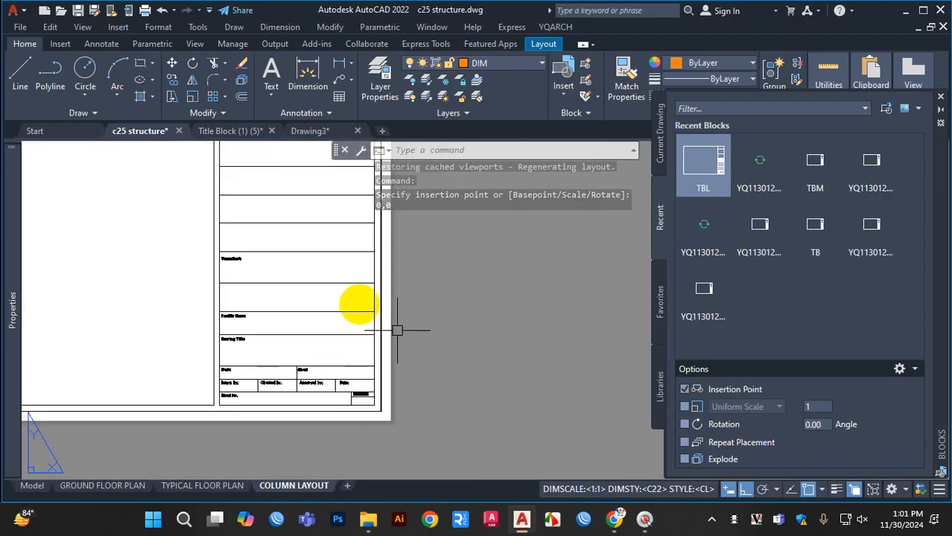
scroll(234, 244, up, 4)
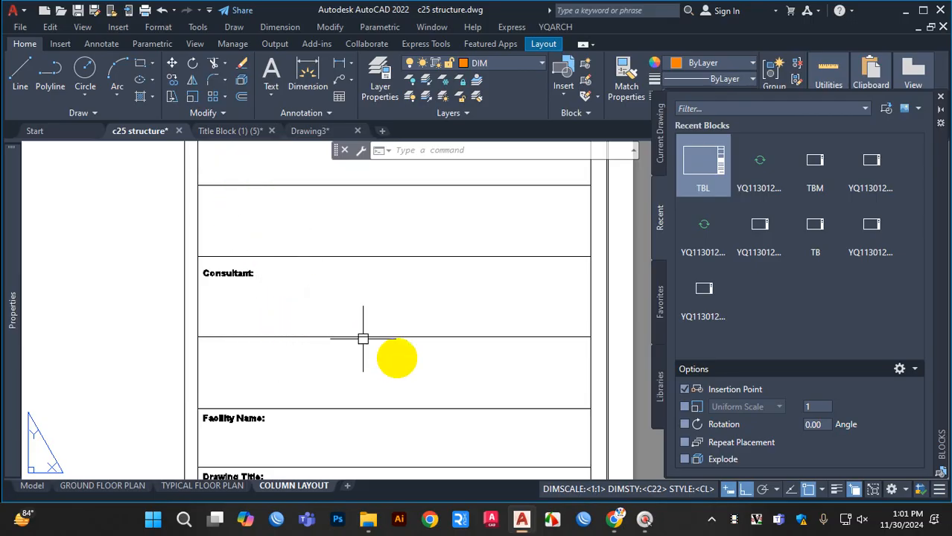
scroll(380, 349, down, 5)
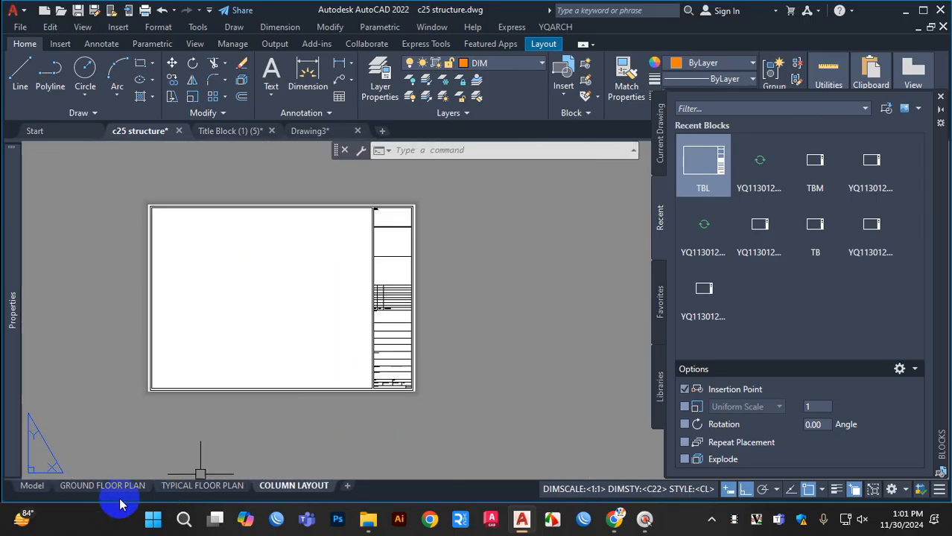
click(113, 484)
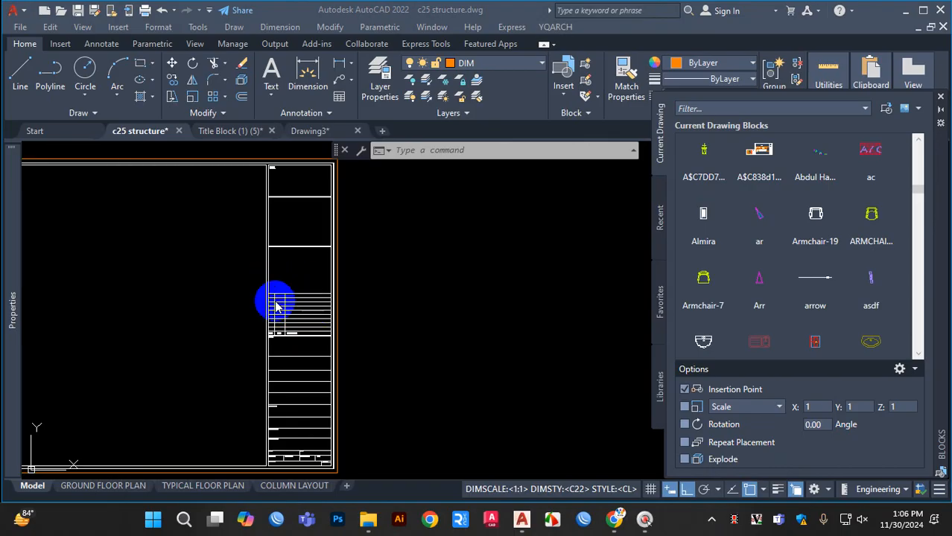
Step: Start a block definition named TBL1 with its base point at the lower-left corner of the orange sheet outline
click(287, 291)
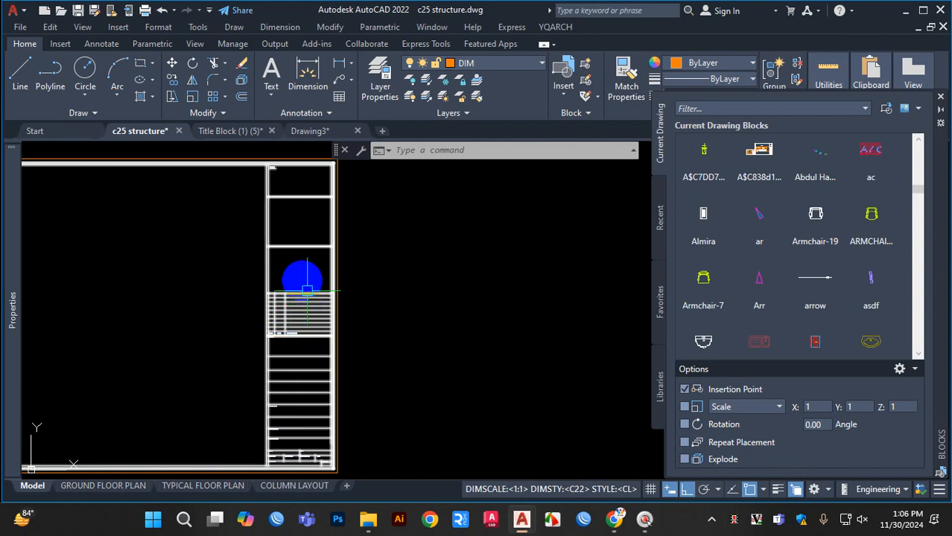
text(b)
key(Return)
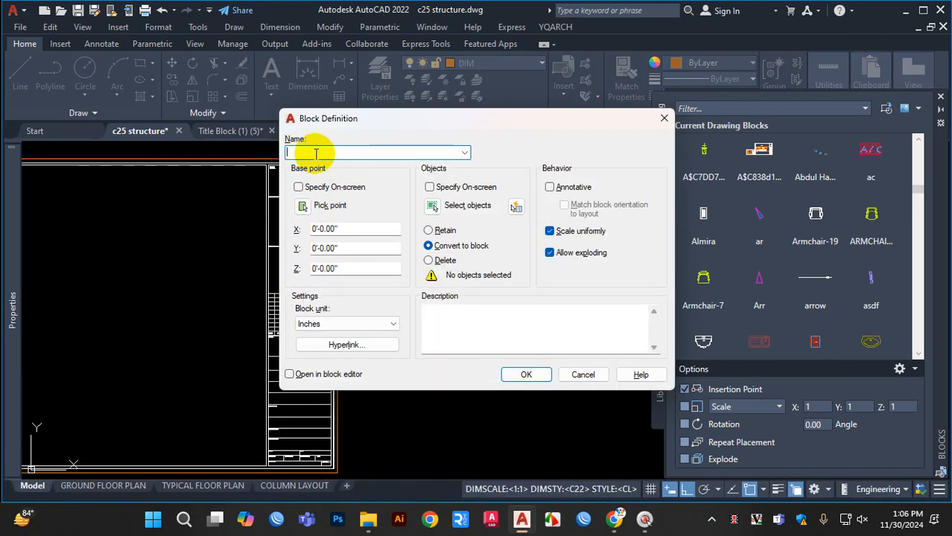
text(TB)
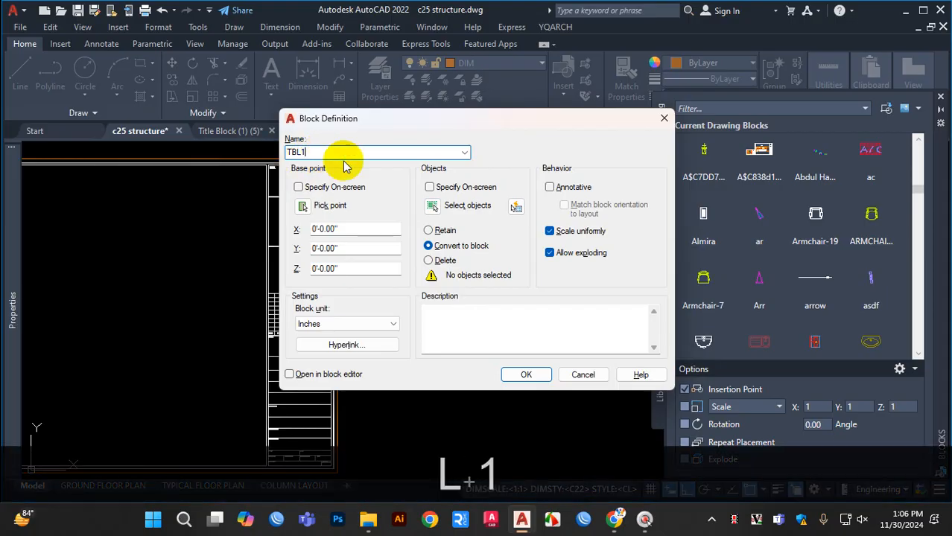
text(L1)
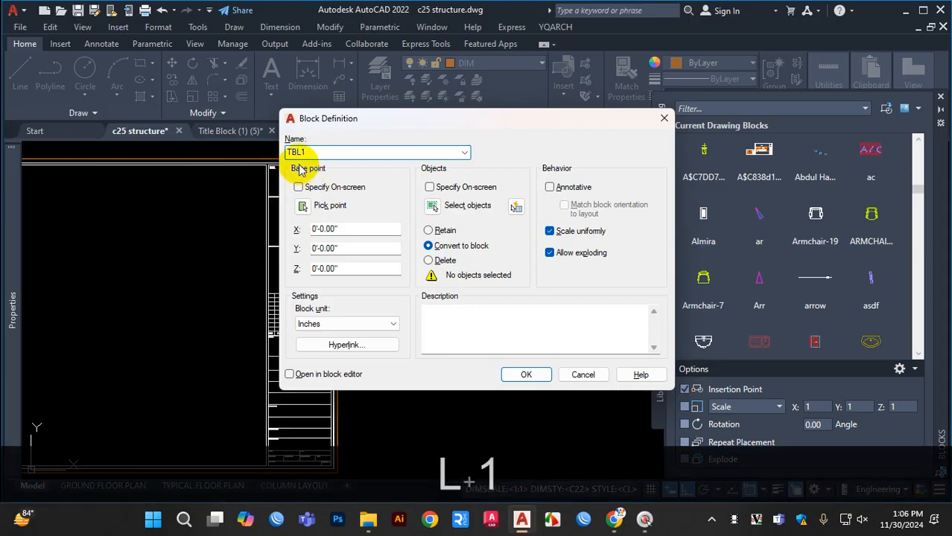
click(305, 208)
scroll(343, 212, down, 5)
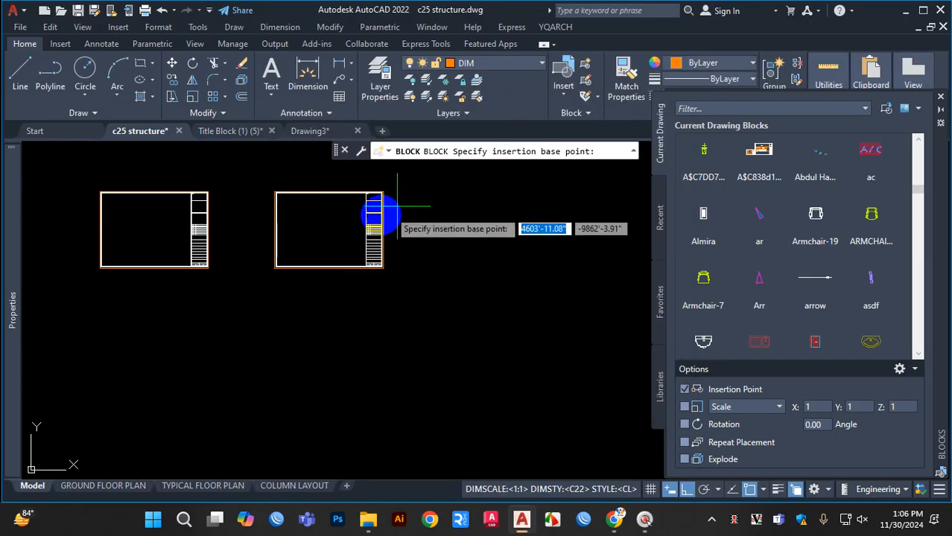
scroll(298, 245, up, 5)
scroll(312, 246, up, 4)
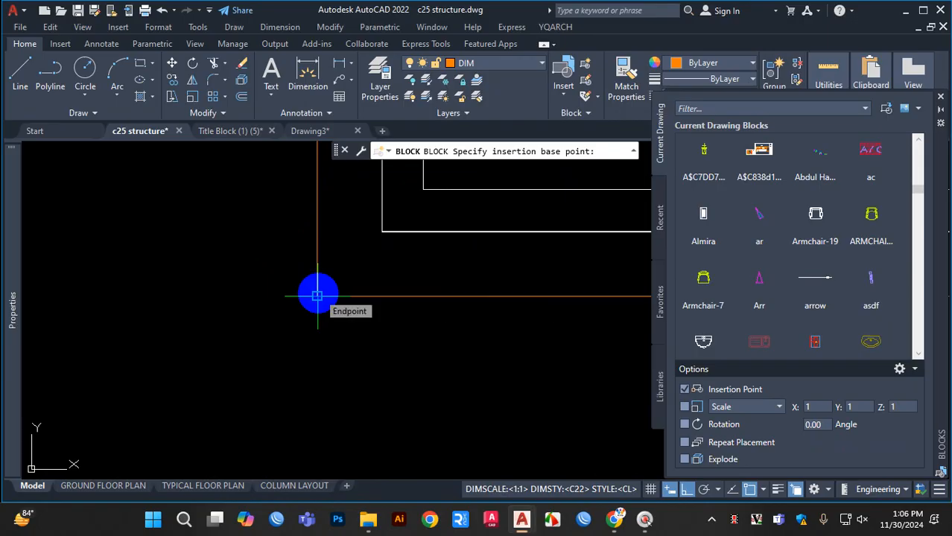
click(317, 294)
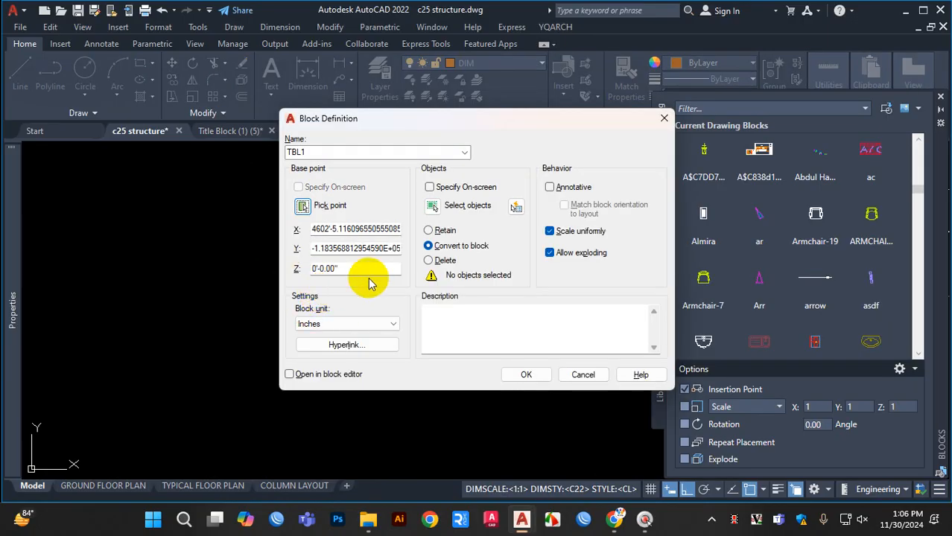
Step: Select the title block as the object for TBL1, keep it converted to a block, and complete the definition
click(438, 209)
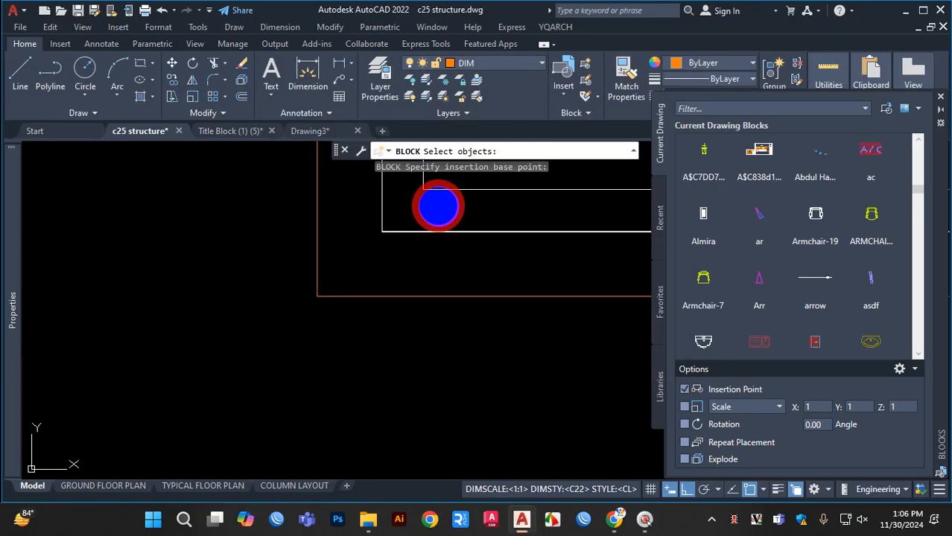
scroll(306, 280, up, 2)
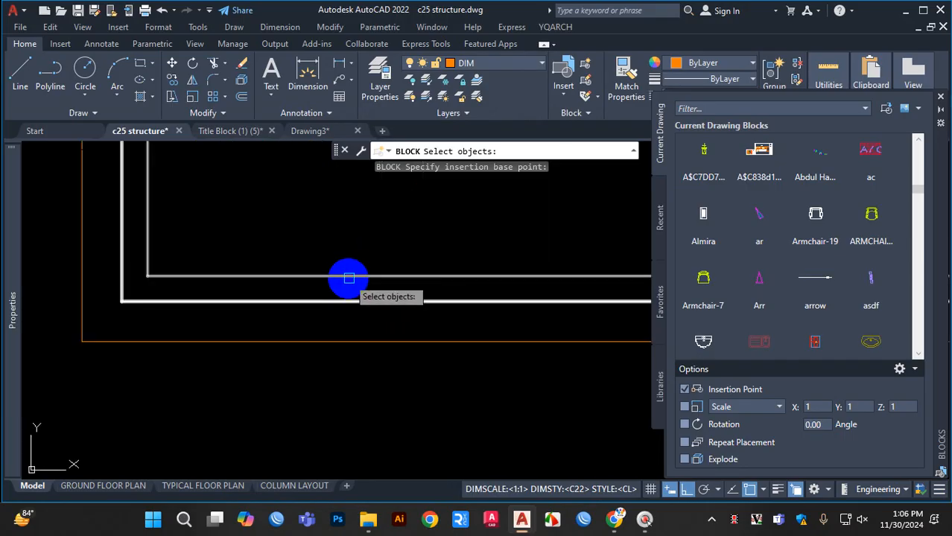
click(347, 275)
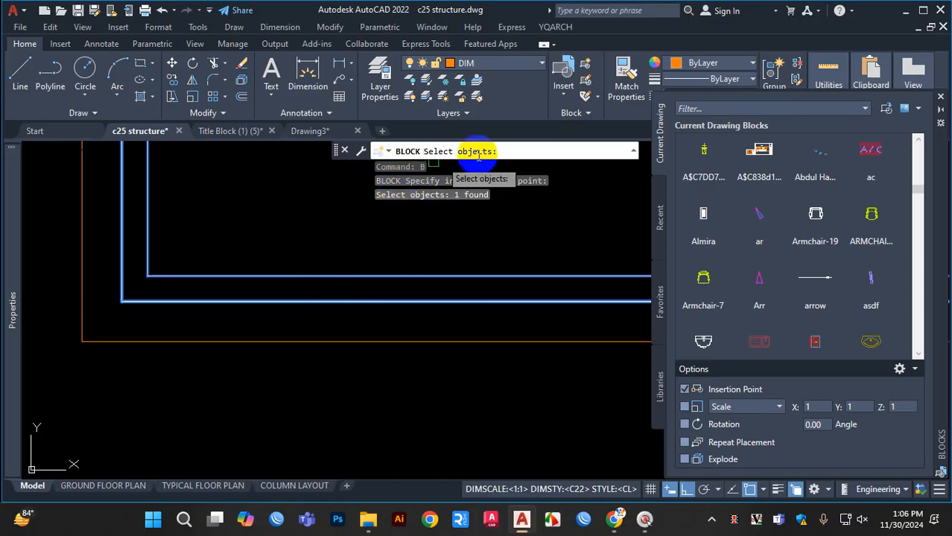
key(Return)
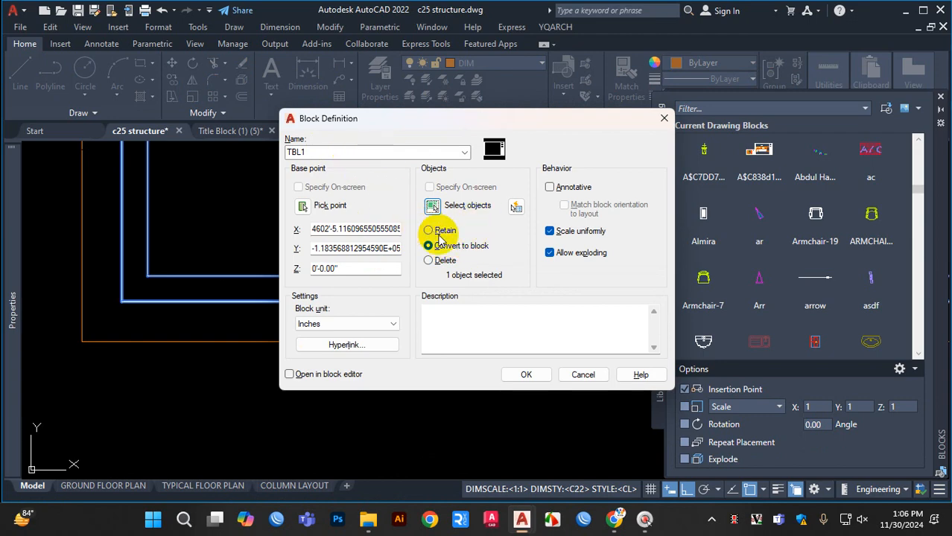
key(ctrl+1)
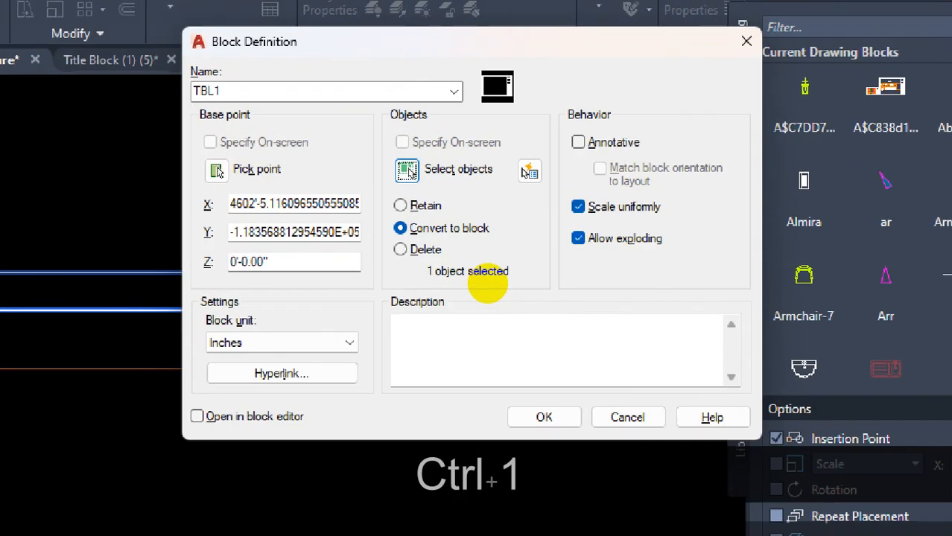
mouse_move(514, 265)
mouse_down()
mouse_move(387, 283)
mouse_move(428, 244)
mouse_up()
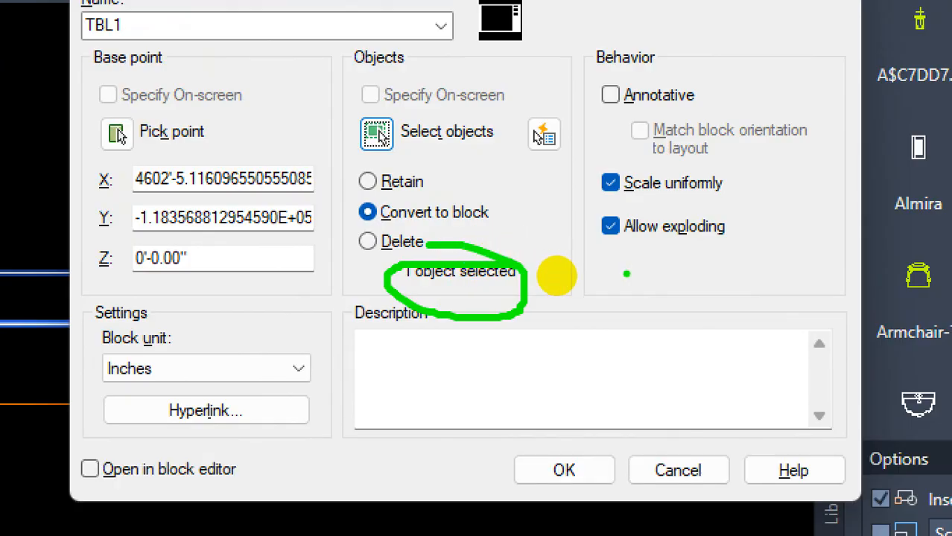
key(Escape)
click(524, 375)
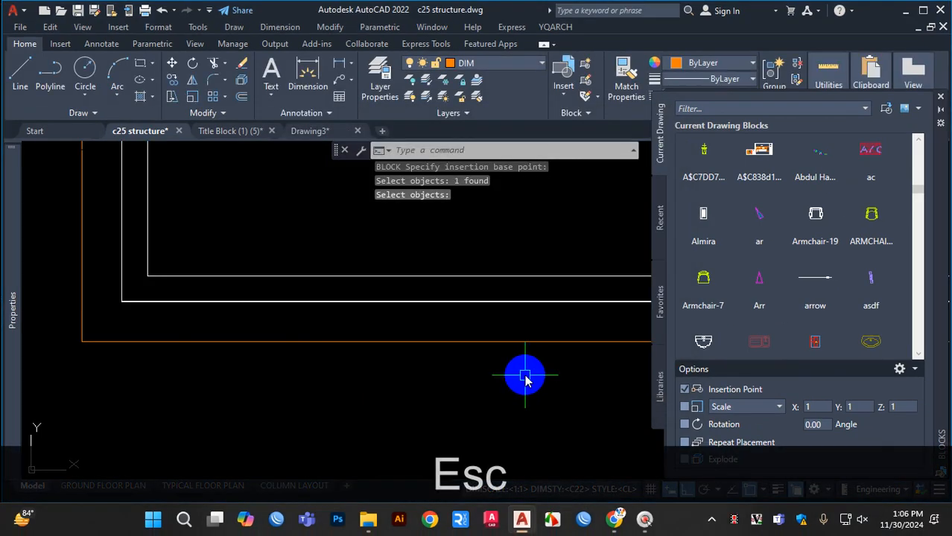
Step: Show the recently used blocks and compare the TBL1 and TBL entries
click(657, 212)
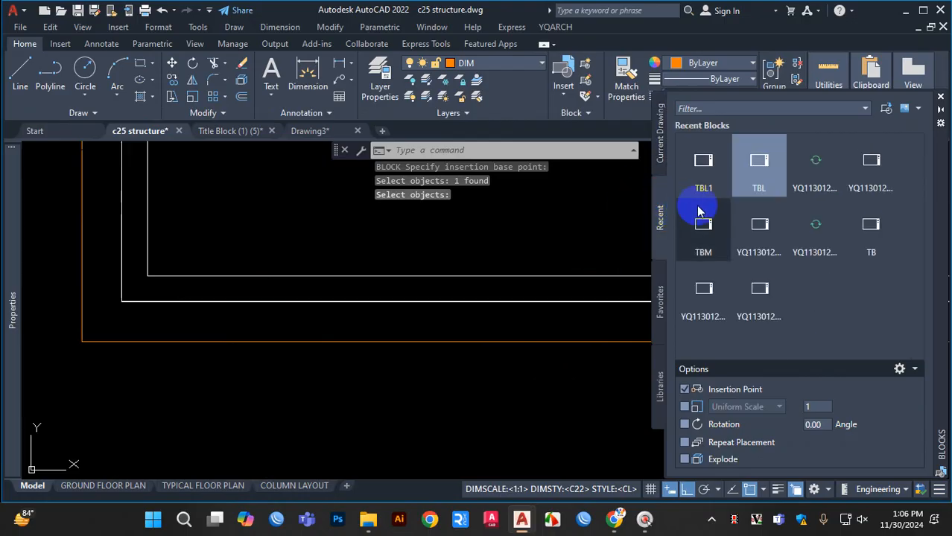
click(758, 171)
click(706, 179)
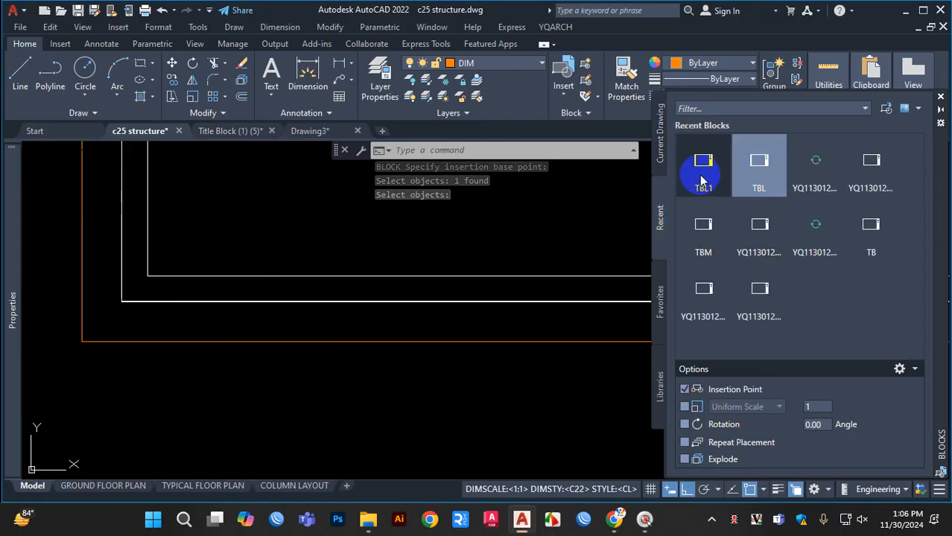
mouse_move(707, 180)
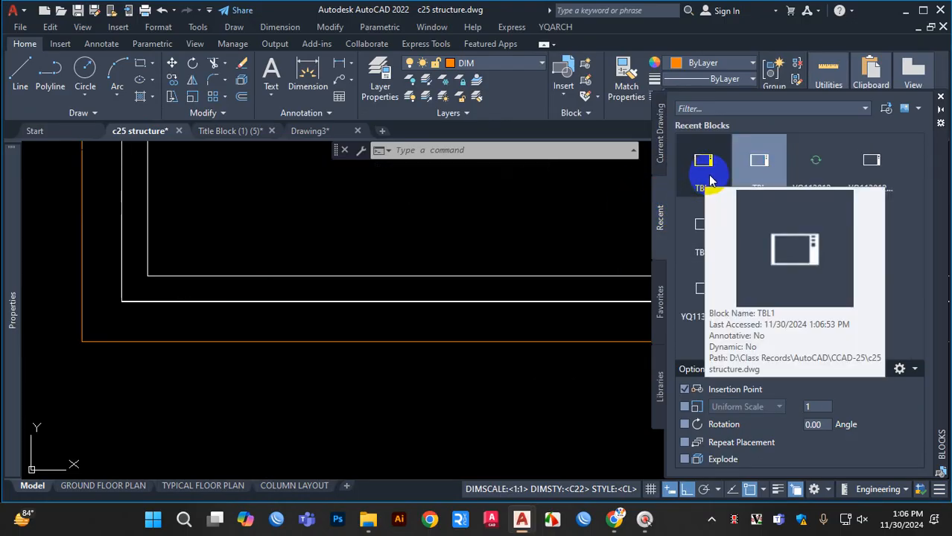
drag(709, 178, 258, 279)
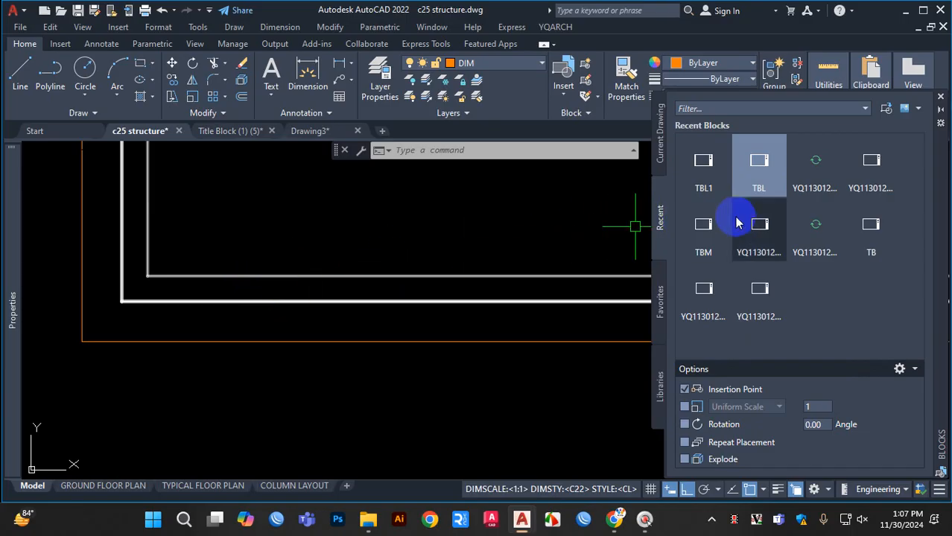
click(769, 175)
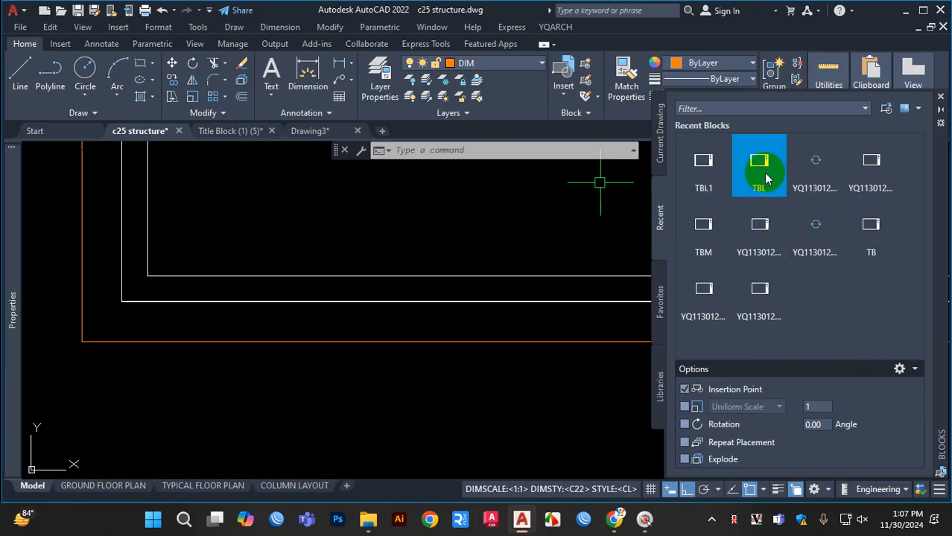
mouse_move(769, 170)
mouse_down()
mouse_move(668, 184)
mouse_move(342, 264)
mouse_move(271, 310)
mouse_move(416, 310)
mouse_move(421, 302)
mouse_up()
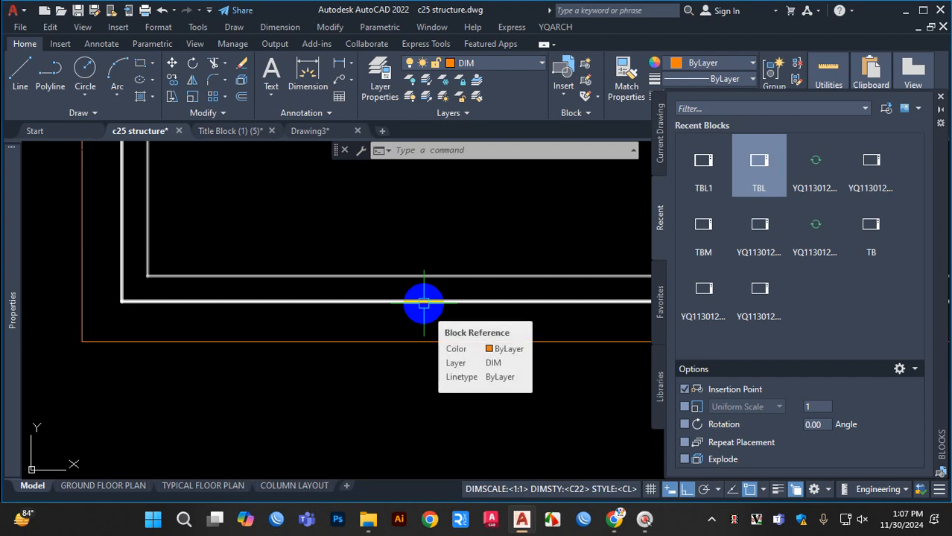
Step: Examine the title block sheet in model space and close the Blocks palette
scroll(329, 322, down, 5)
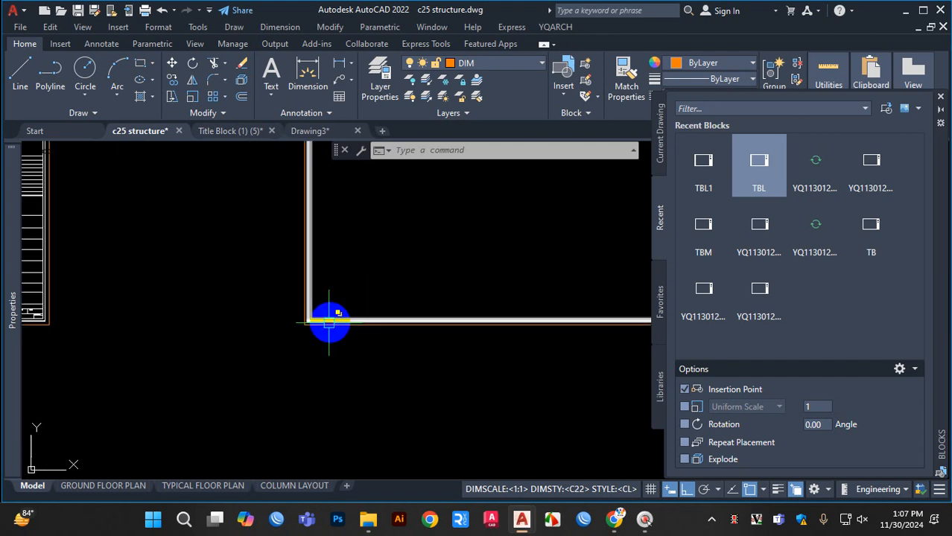
scroll(328, 321, down, 4)
scroll(365, 303, up, 8)
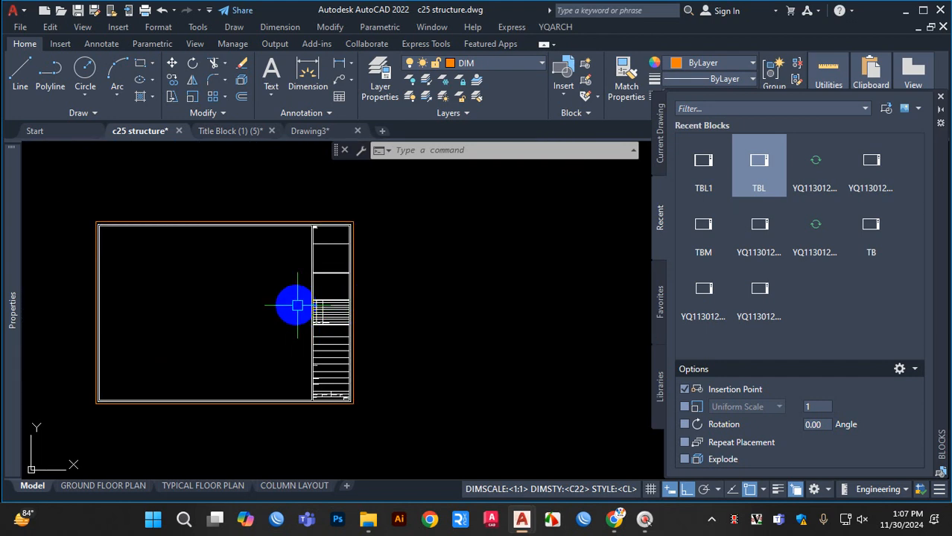
scroll(297, 306, up, 3)
scroll(346, 308, down, 5)
scroll(361, 293, up, 4)
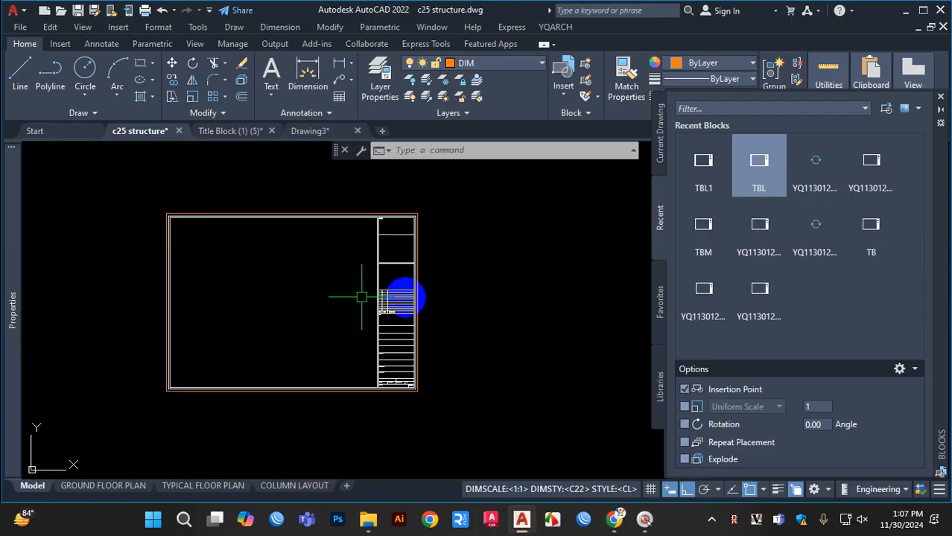
click(939, 99)
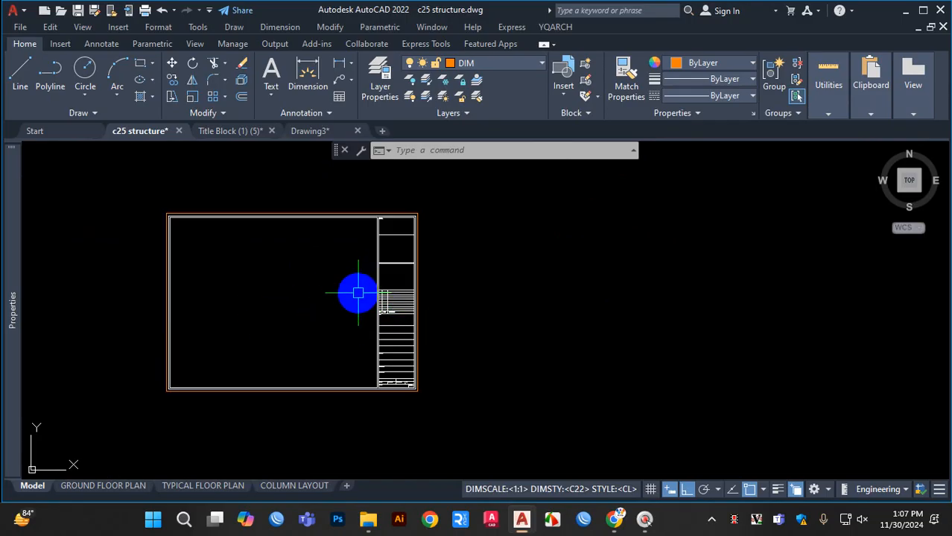
Step: Switch to Drawing3 and check which current-drawing and recent blocks it offers for insertion
click(311, 132)
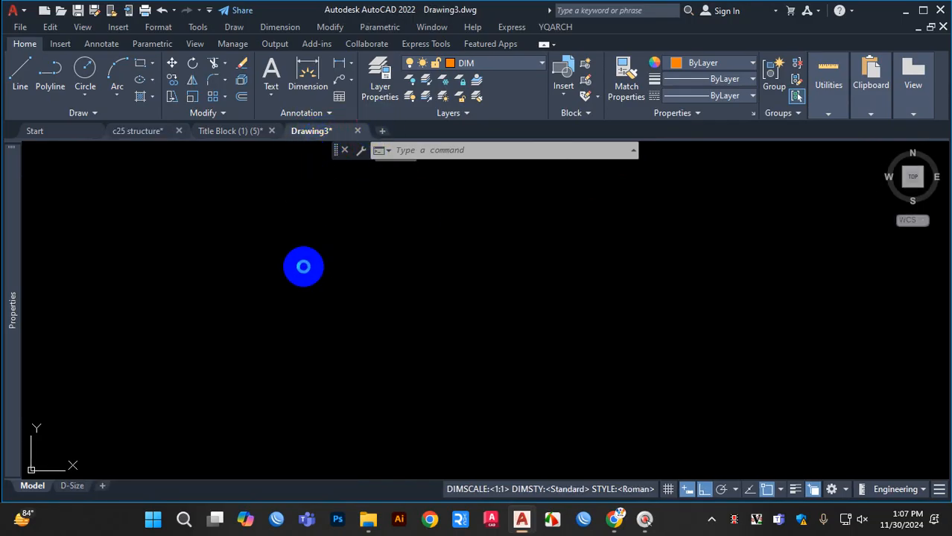
text(I)
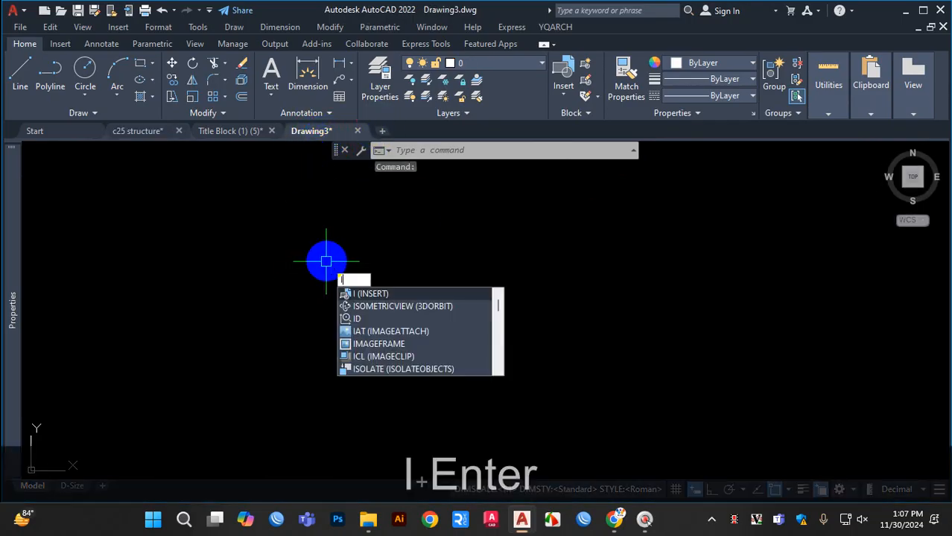
key(Return)
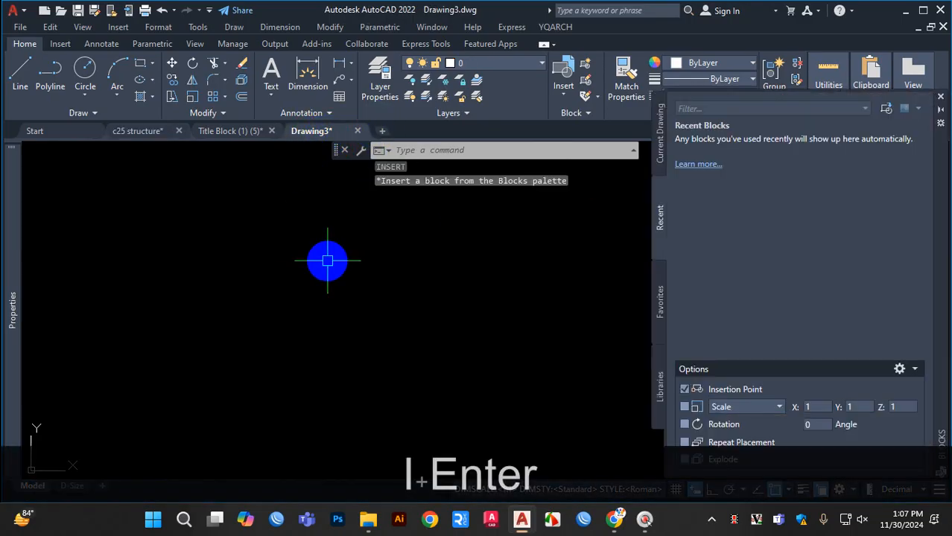
click(658, 154)
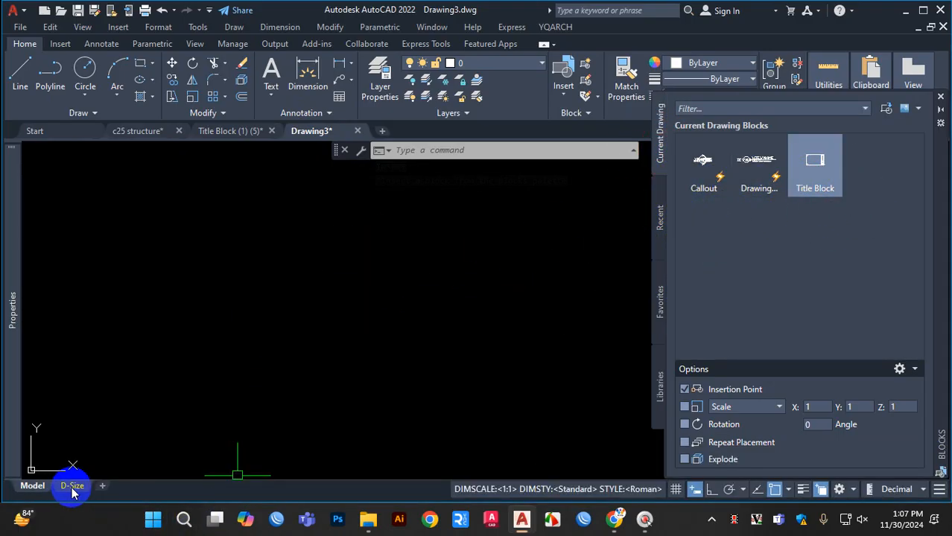
click(660, 216)
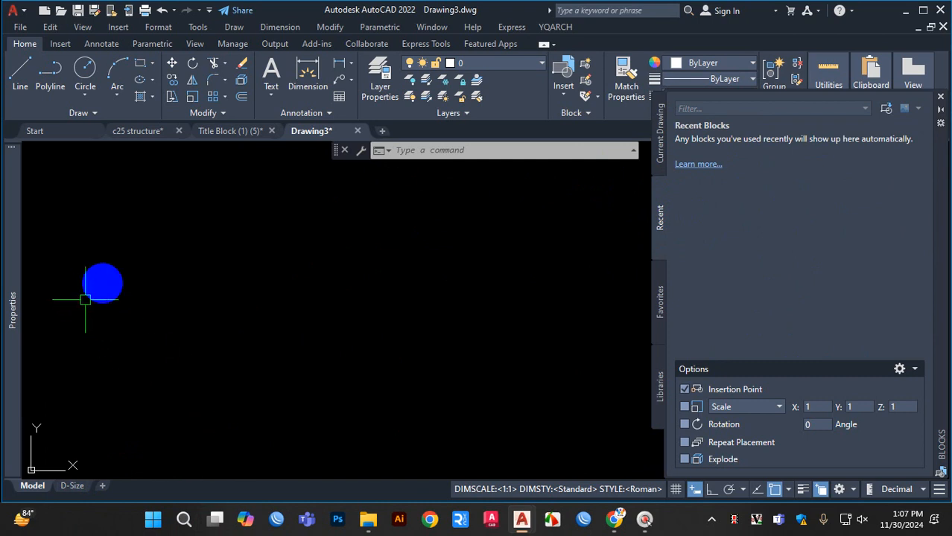
Step: Return to the c25 structure drawing and review the title block on the GROUND FLOOR PLAN and COLUMN LAYOUT sheets
click(157, 134)
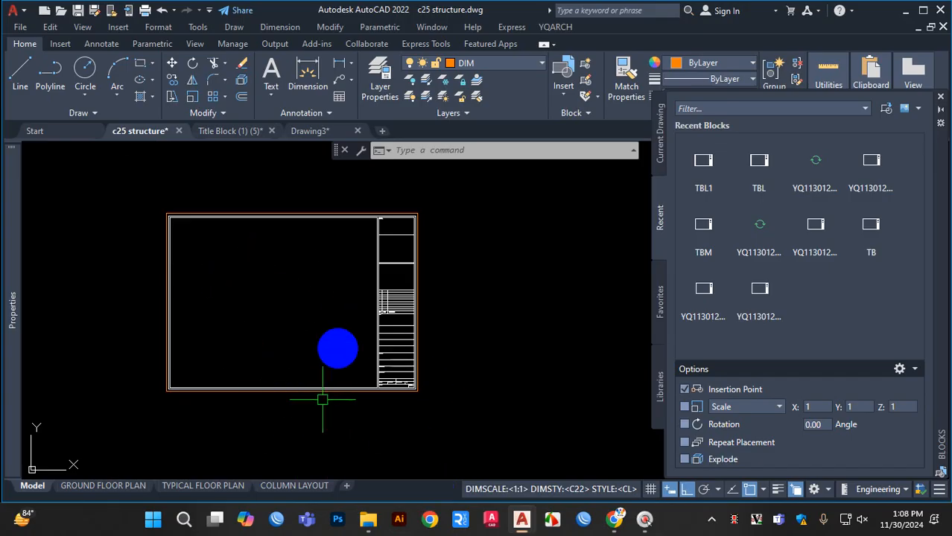
click(104, 486)
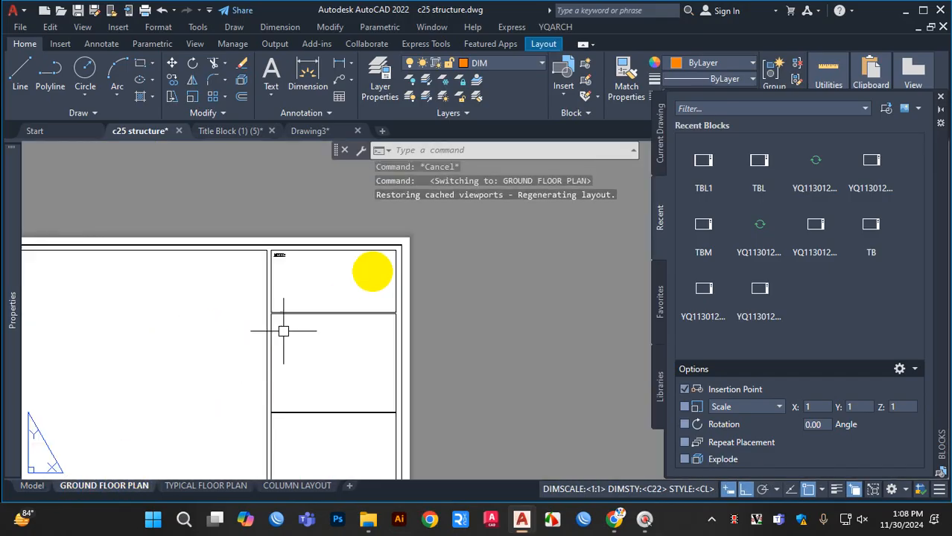
scroll(396, 266, down, 5)
scroll(398, 272, down, 4)
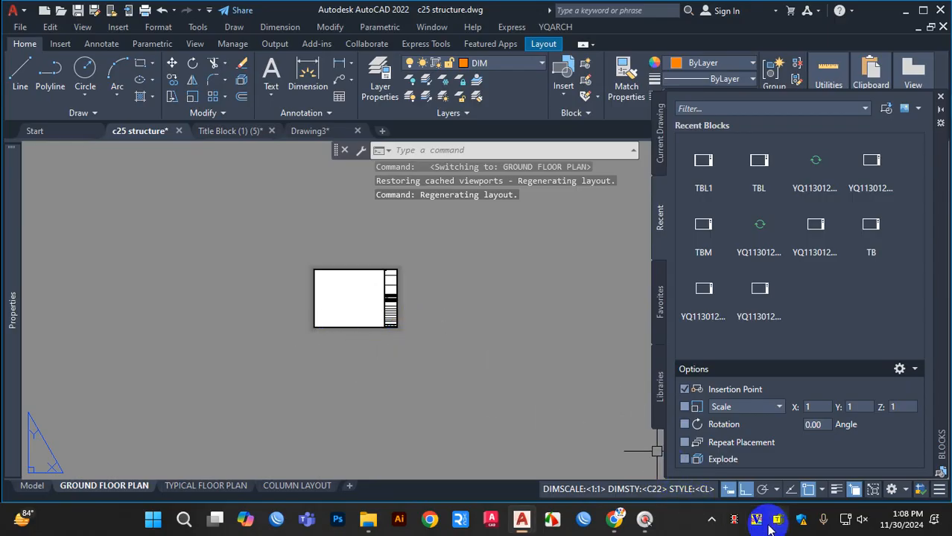
click(941, 99)
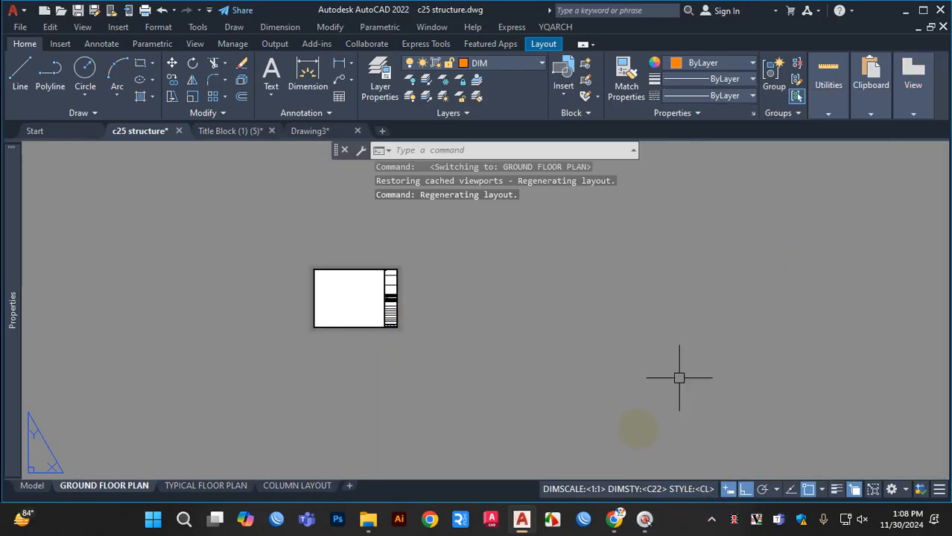
scroll(346, 281, up, 3)
scroll(282, 268, down, 3)
scroll(304, 347, up, 2)
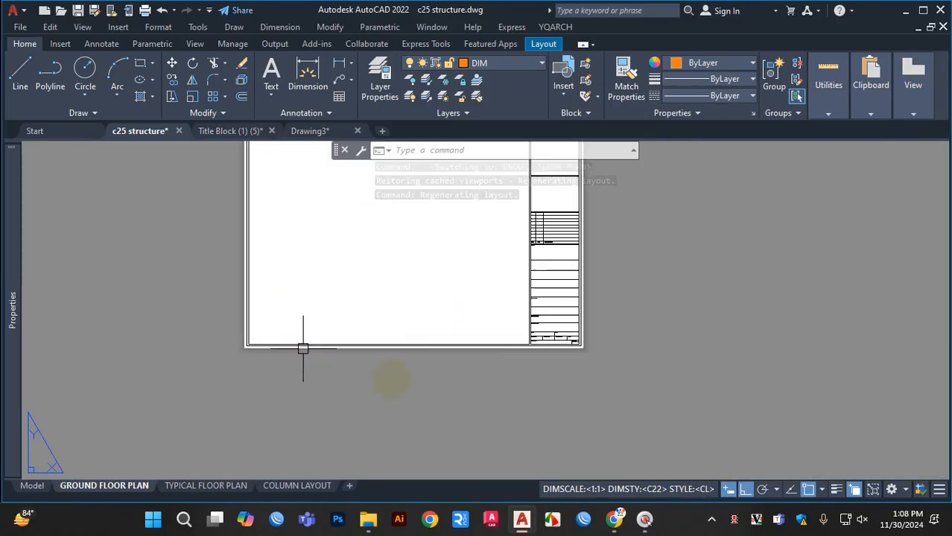
click(302, 485)
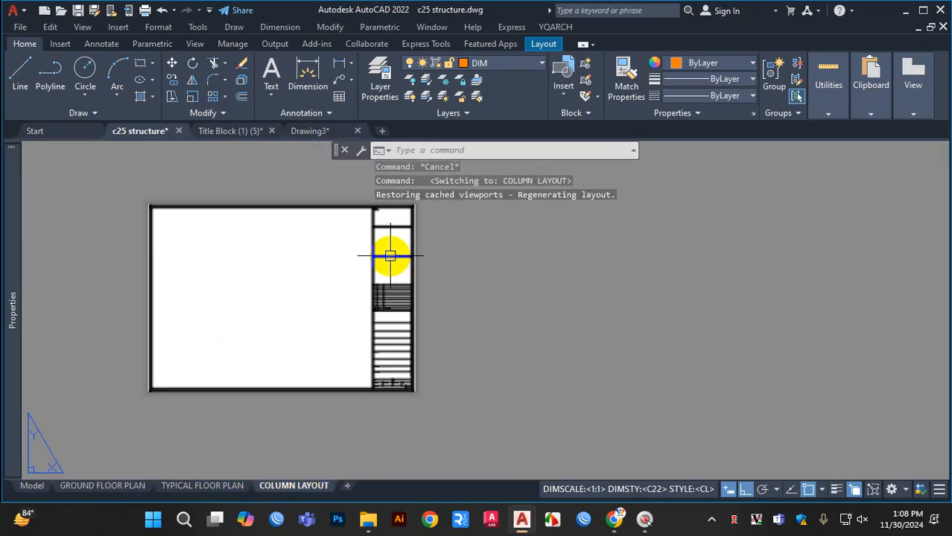
Step: Delete the title block from the COLUMN LAYOUT sheet and switch to the GROUND FLOOR PLAN layout
click(400, 315)
key(Delete)
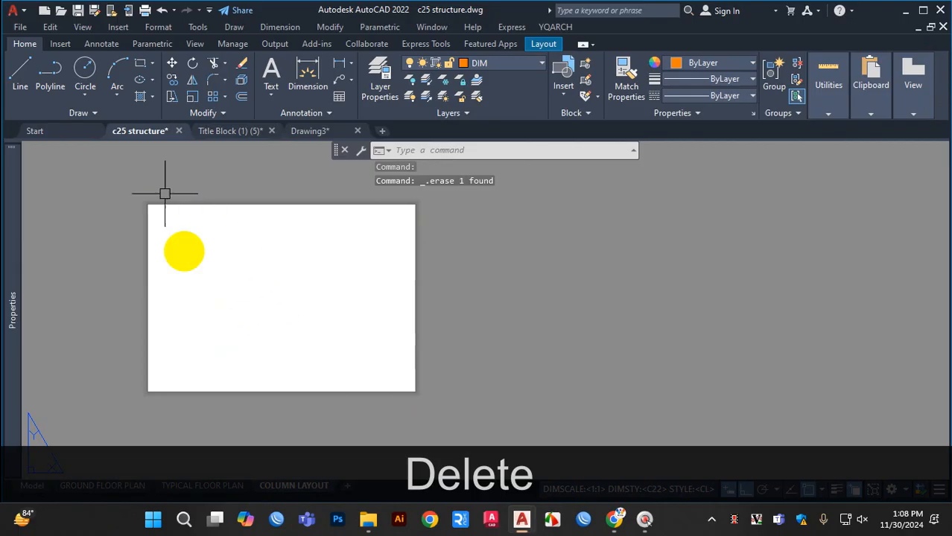
click(126, 489)
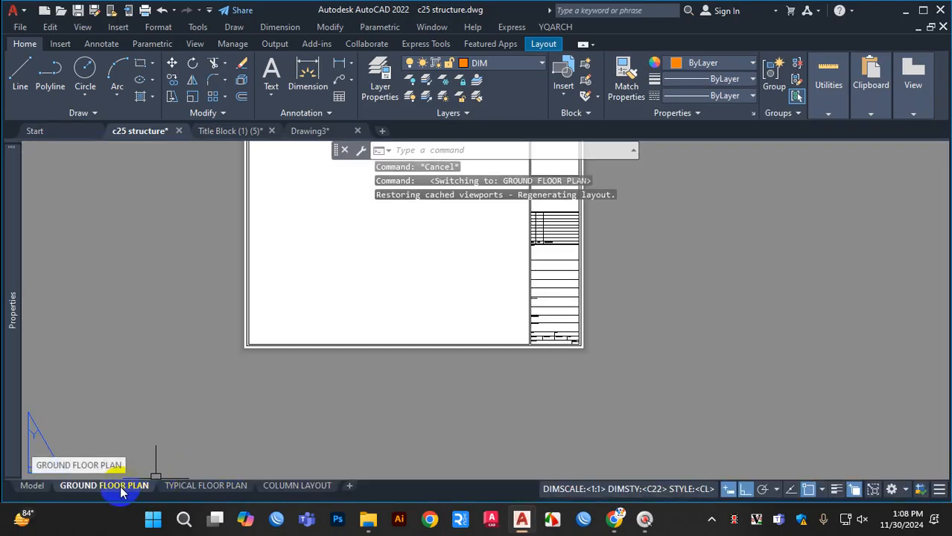
mouse_move(194, 486)
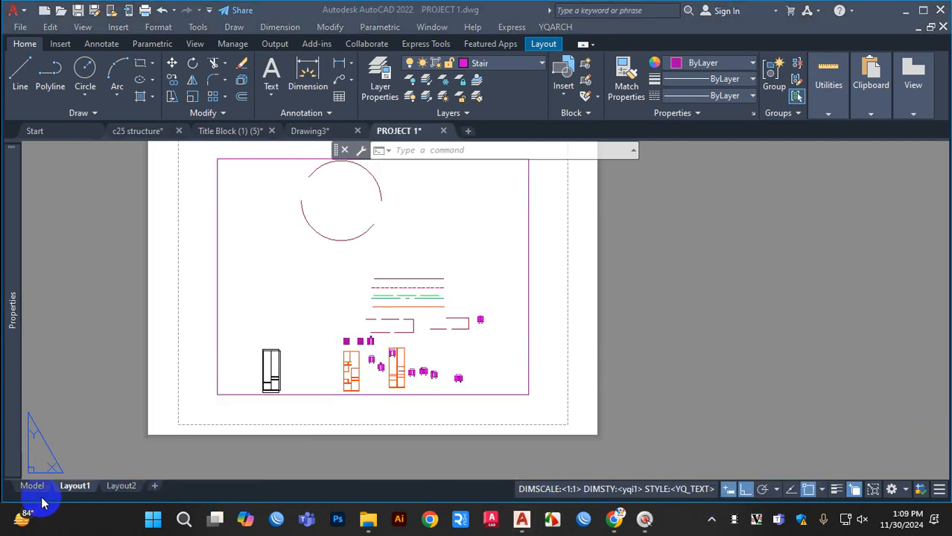
Step: Inspect the viewport on Layout1 of the PROJECT 1 drawing, selecting its frame and clearing the selection
click(94, 488)
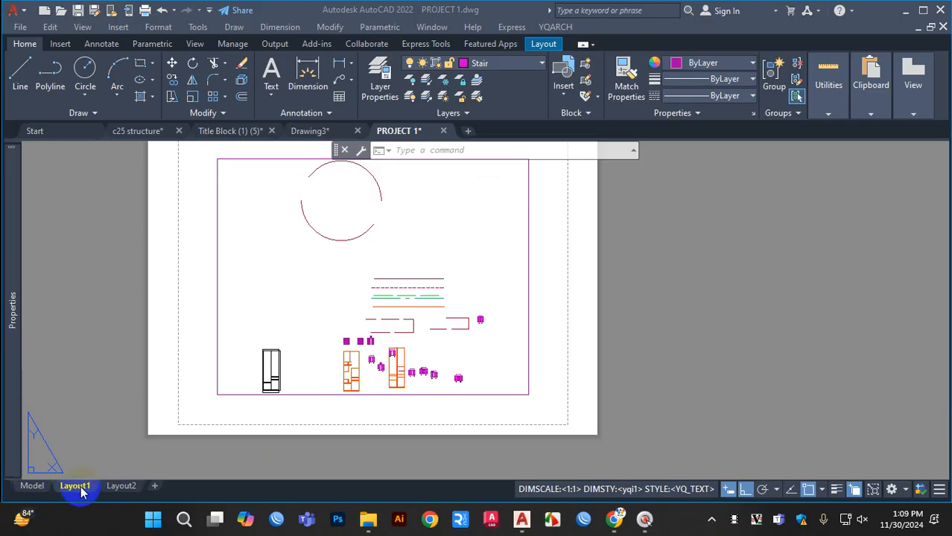
scroll(309, 308, down, 5)
scroll(319, 314, up, 4)
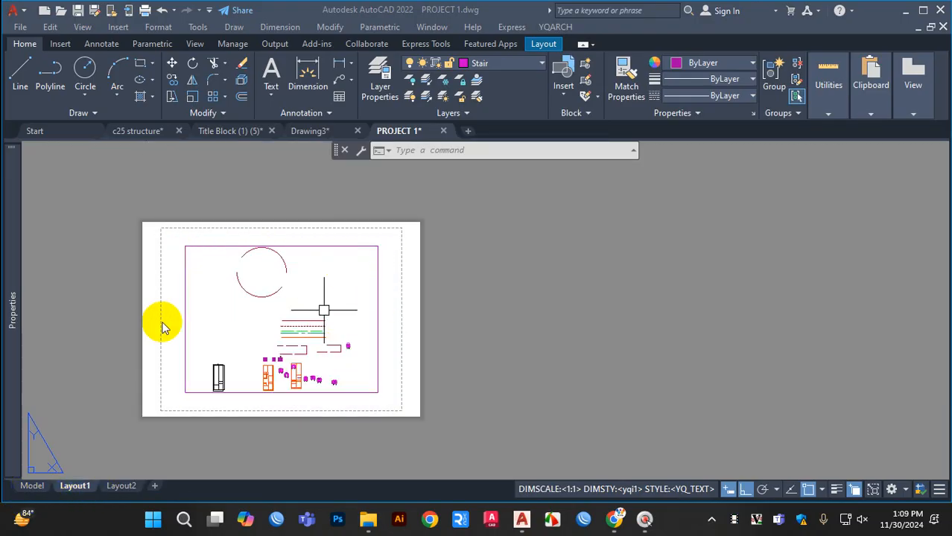
click(380, 244)
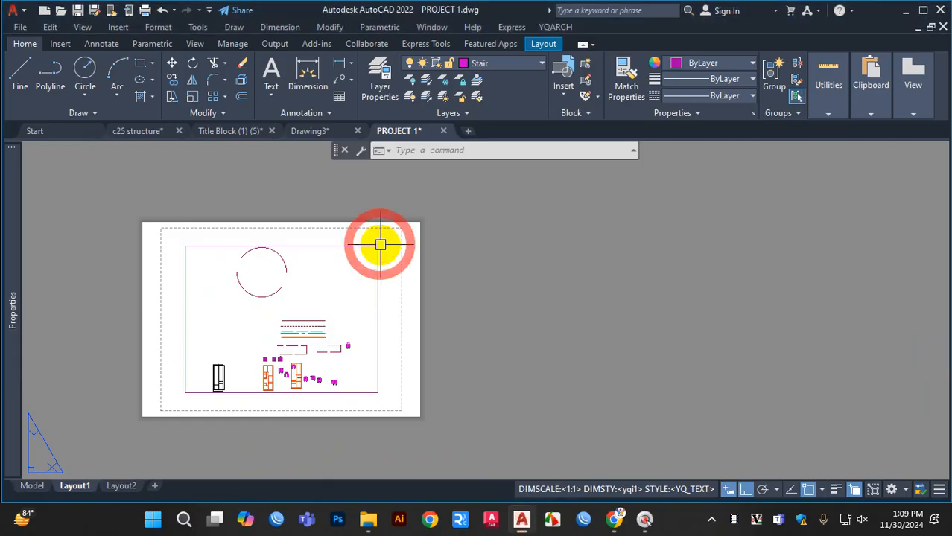
scroll(381, 244, up, 4)
click(391, 233)
click(330, 313)
scroll(410, 249, down, 4)
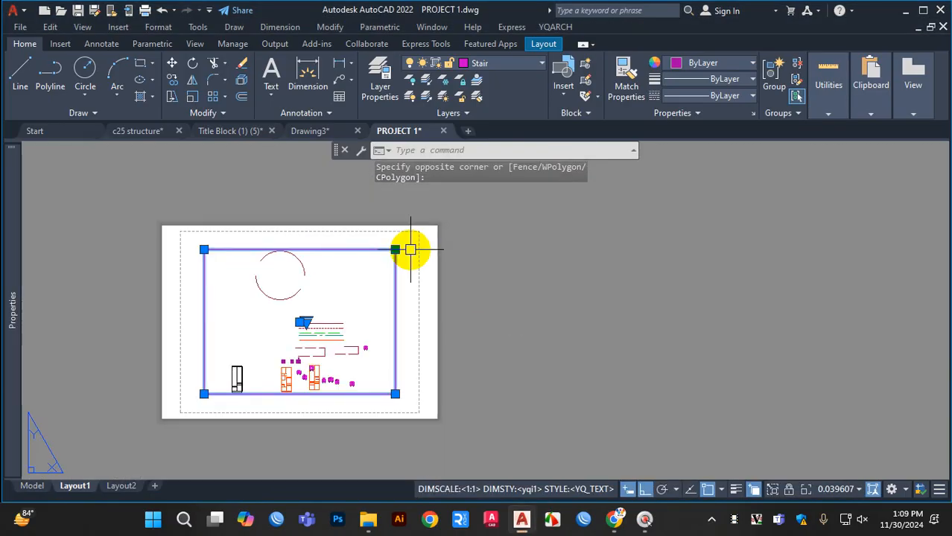
scroll(342, 287, up, 2)
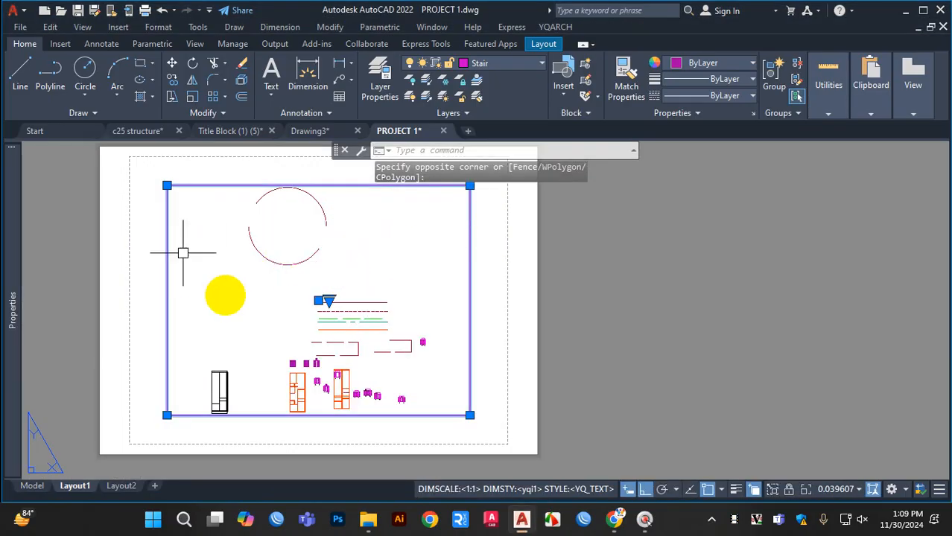
scroll(276, 305, down, 2)
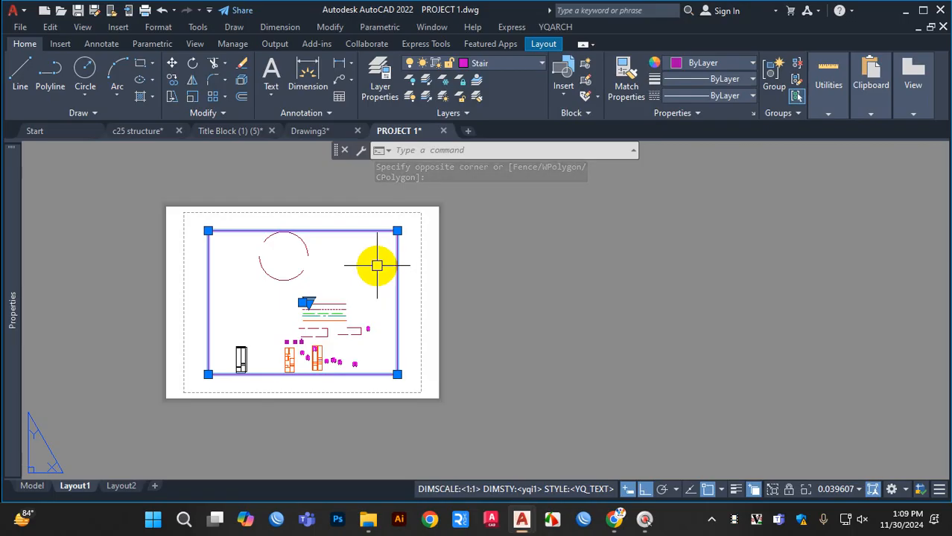
click(407, 223)
key(Escape)
Step: Delete the viewport from Layout1 so that the sheet is blank
scroll(402, 224, up, 4)
click(662, 265)
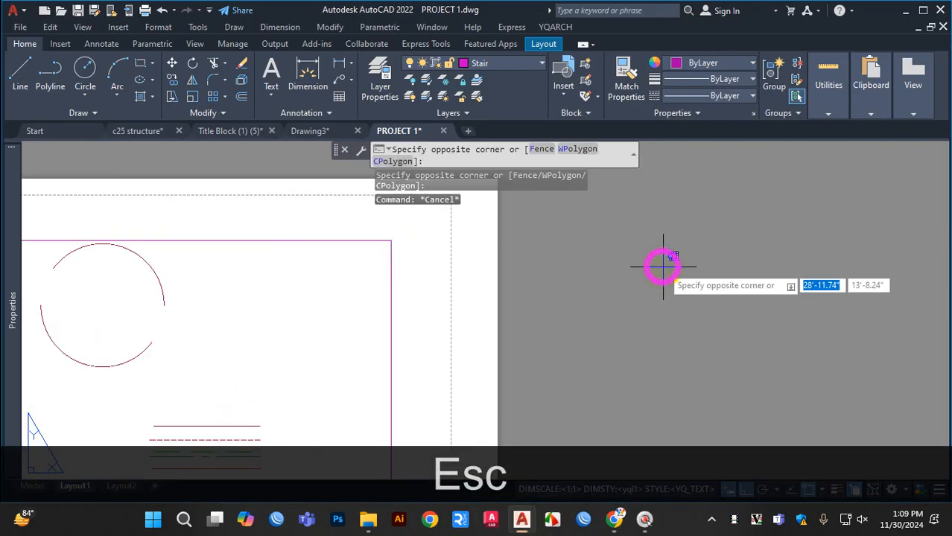
click(542, 258)
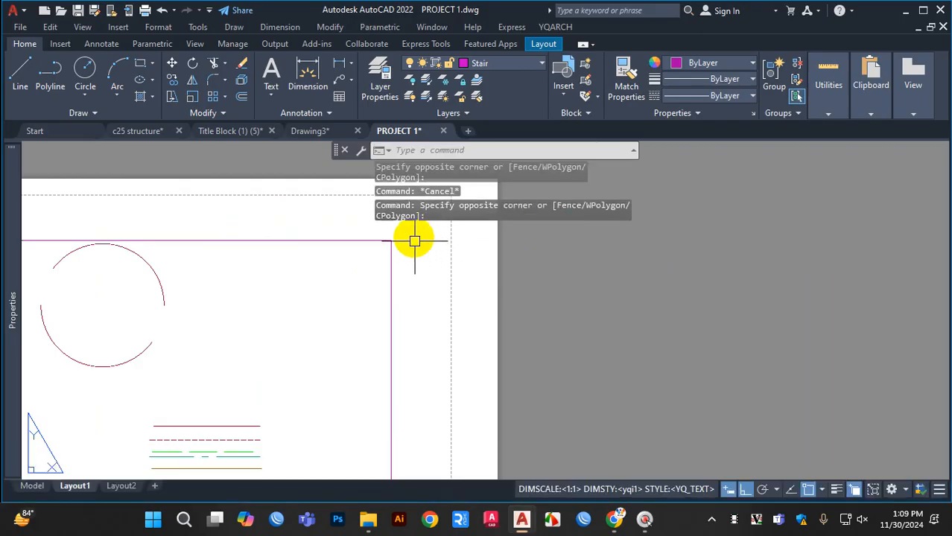
click(411, 231)
click(371, 277)
key(Delete)
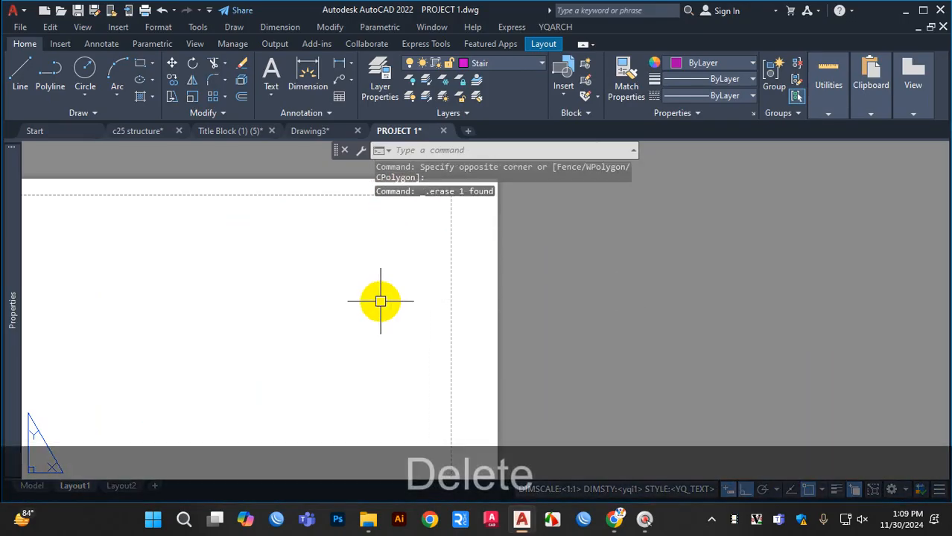
scroll(378, 298, down, 5)
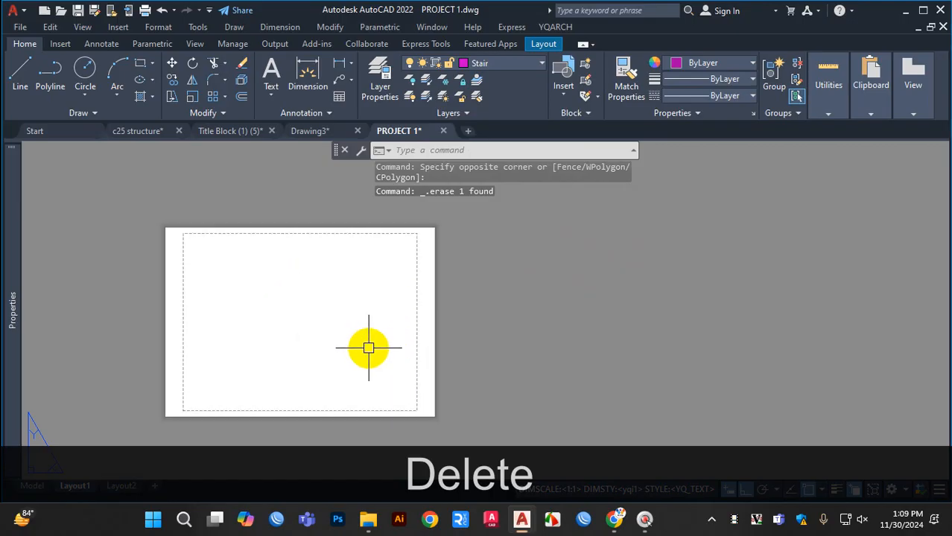
Step: Switch to Layout2 and examine its viewport frame against the paper edge
click(119, 486)
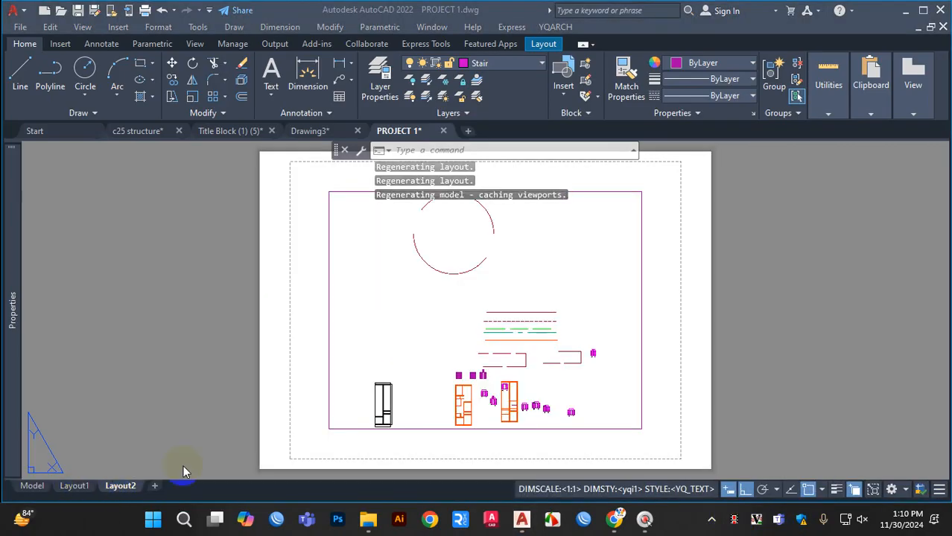
scroll(312, 324, down, 2)
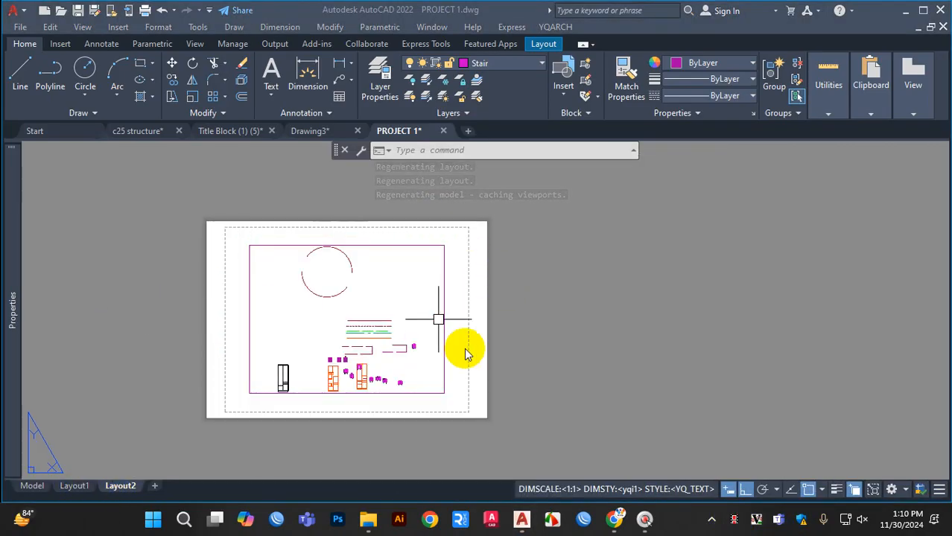
click(476, 283)
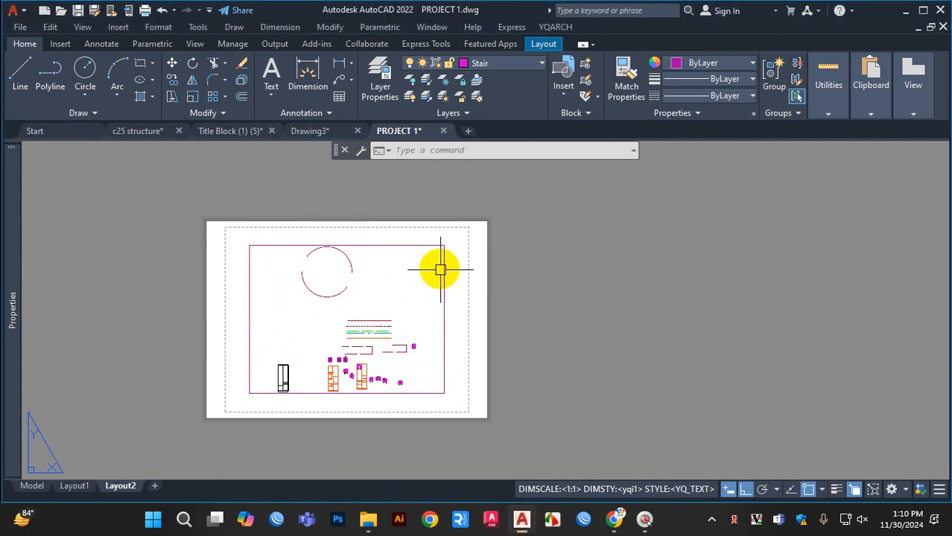
scroll(461, 253, up, 2)
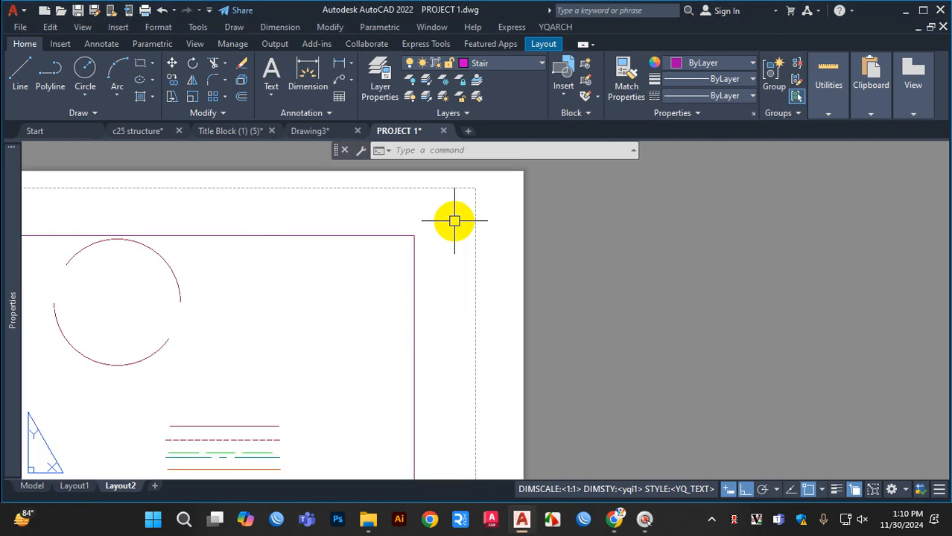
scroll(376, 245, down, 2)
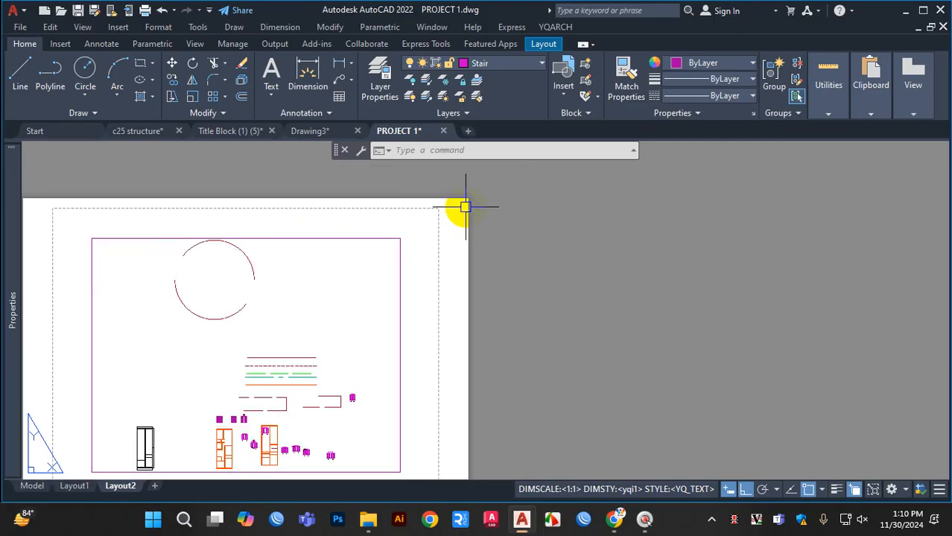
key(ctrl+1)
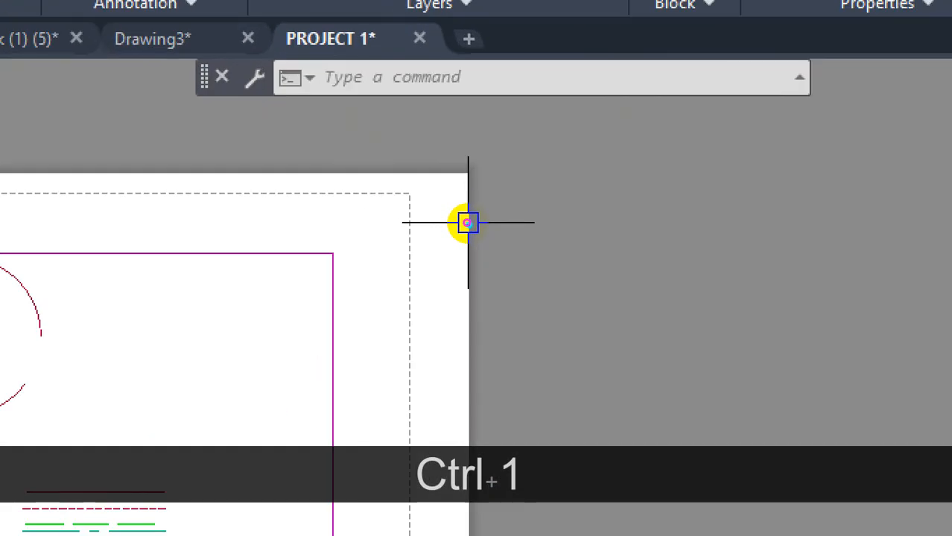
drag(559, 216, 538, 255)
mouse_move(287, 278)
mouse_down()
mouse_move(295, 311)
mouse_move(319, 279)
mouse_move(321, 299)
mouse_up()
mouse_move(333, 263)
mouse_down()
mouse_move(341, 278)
mouse_move(332, 292)
mouse_up()
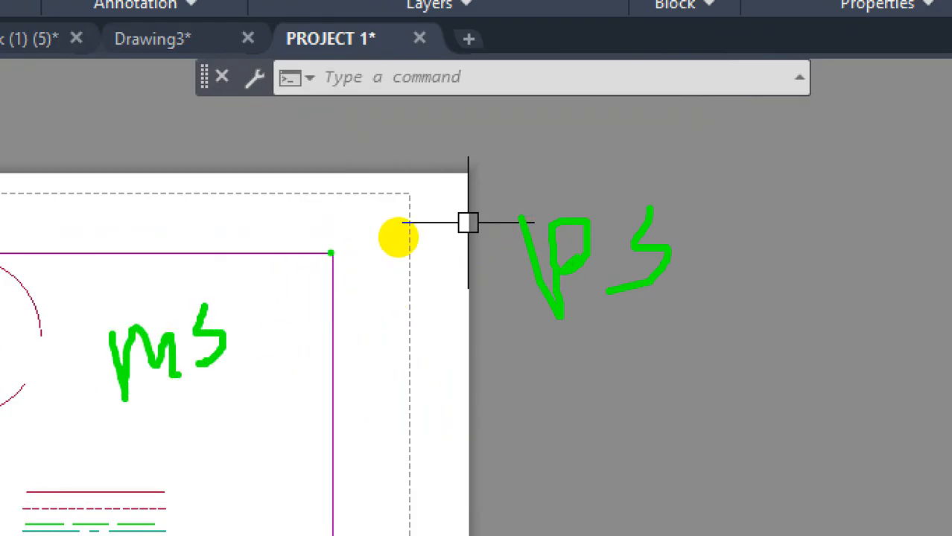
mouse_move(396, 237)
mouse_down()
mouse_move(311, 236)
mouse_move(327, 347)
mouse_up()
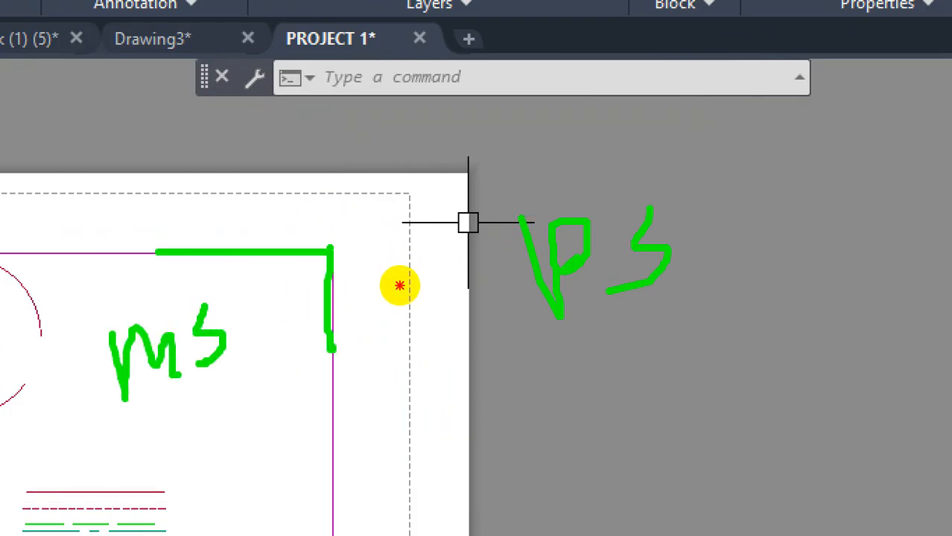
mouse_move(221, 292)
mouse_down()
mouse_move(64, 308)
mouse_move(250, 350)
mouse_up()
key(Escape)
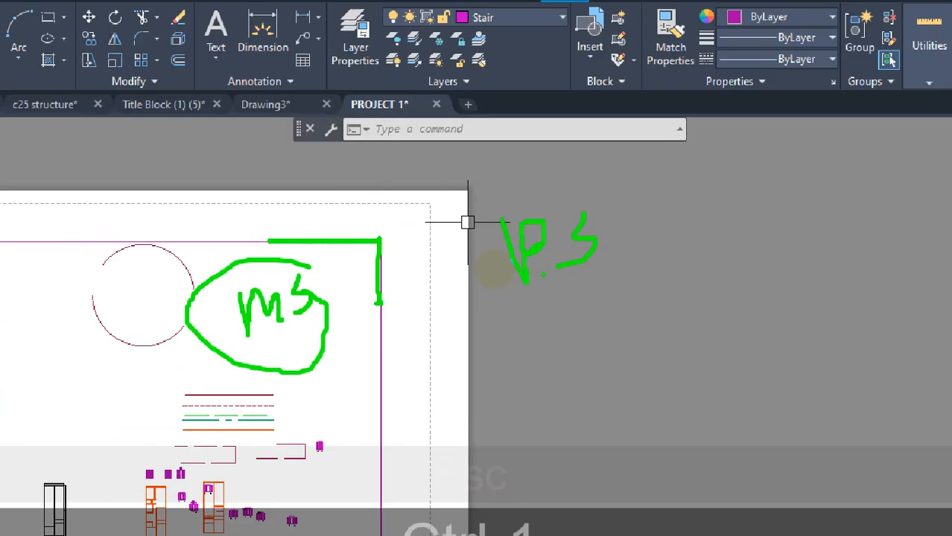
Step: Delete the viewport from Layout2, leaving the sheet empty
click(412, 226)
click(373, 276)
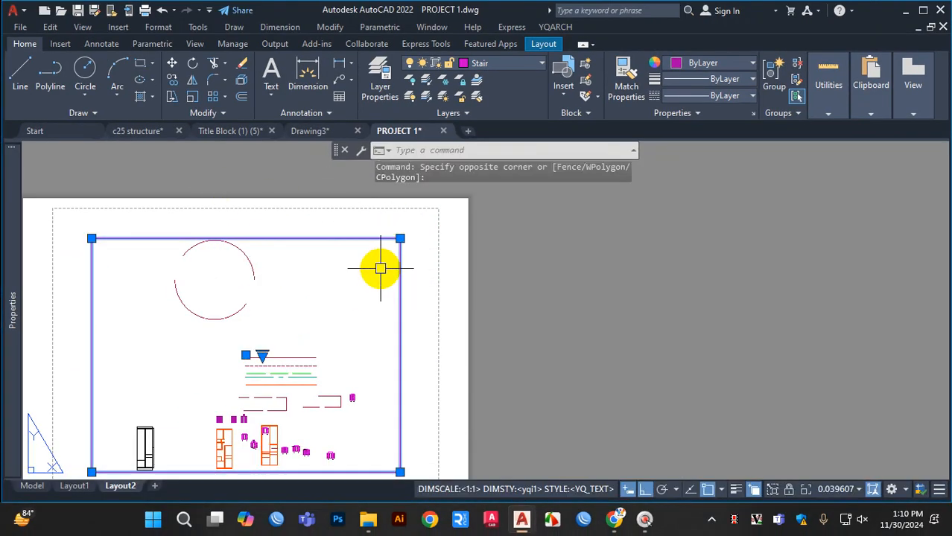
key(Delete)
scroll(283, 259, down, 4)
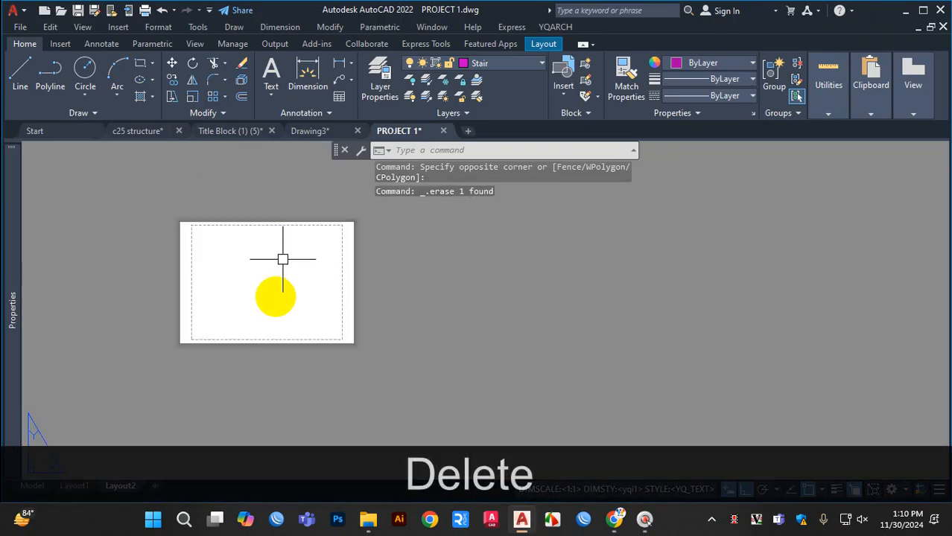
Step: Modify the page setup of Layout2 to use the DWG To PDF.pc3 plotter
right_click(120, 485)
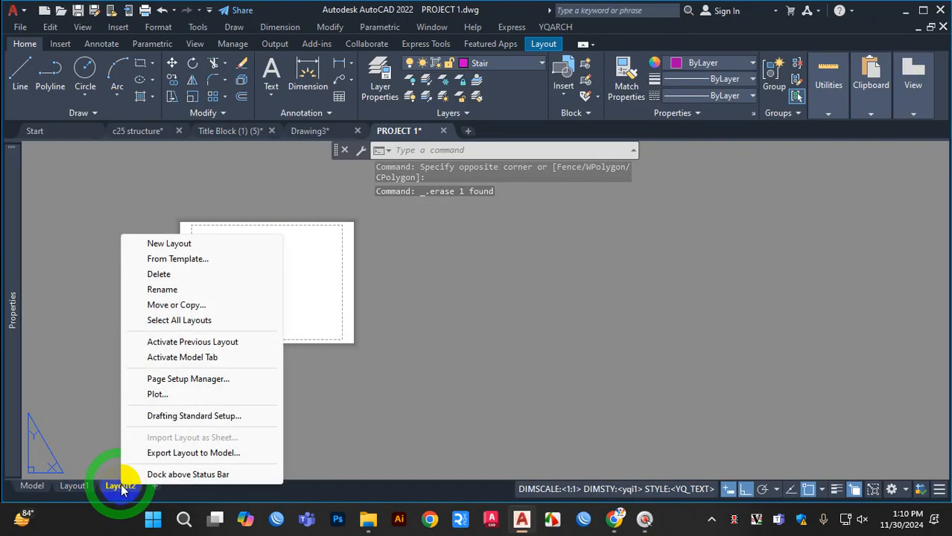
click(177, 379)
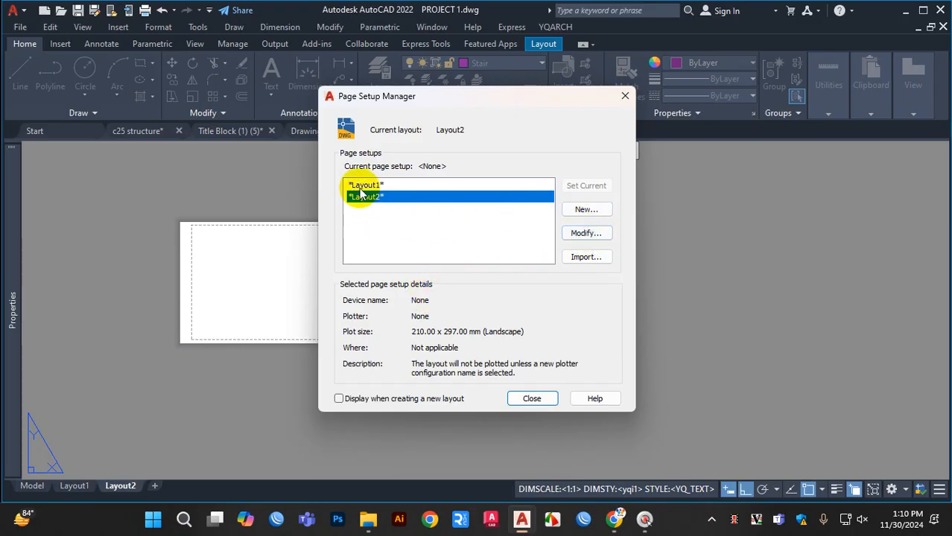
click(580, 234)
click(366, 155)
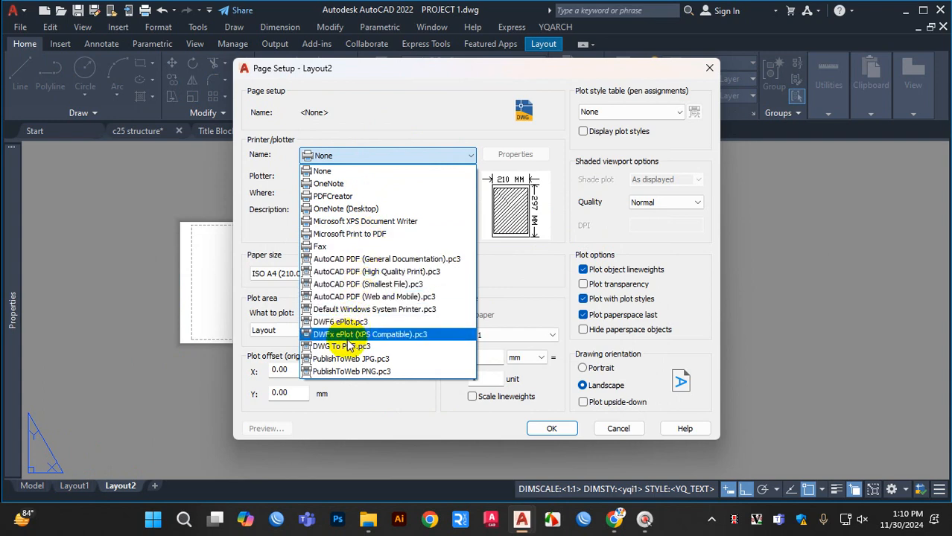
click(346, 347)
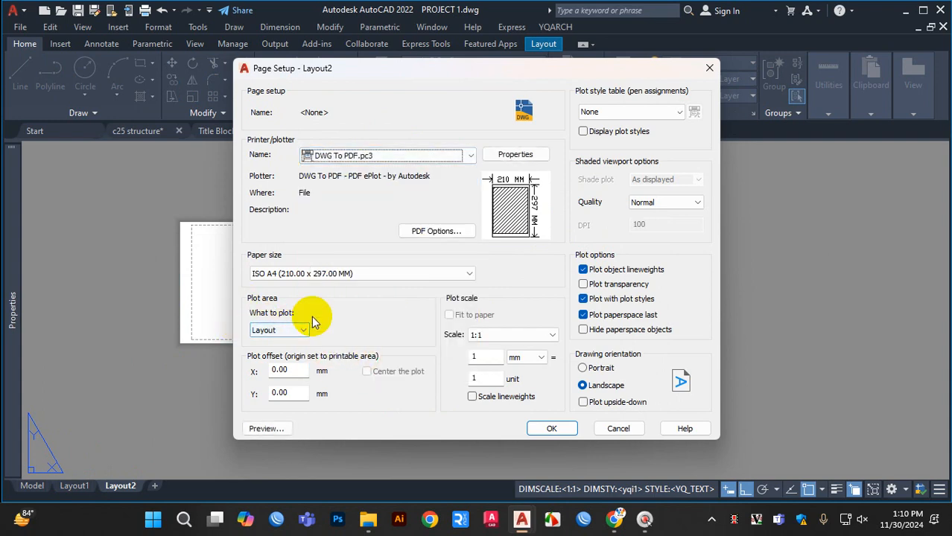
Step: Set Layout2's paper size to ISO full bleed A3 (420.00 x 297.00 MM), apply the page setup and select Layout2 in the setup list
click(386, 277)
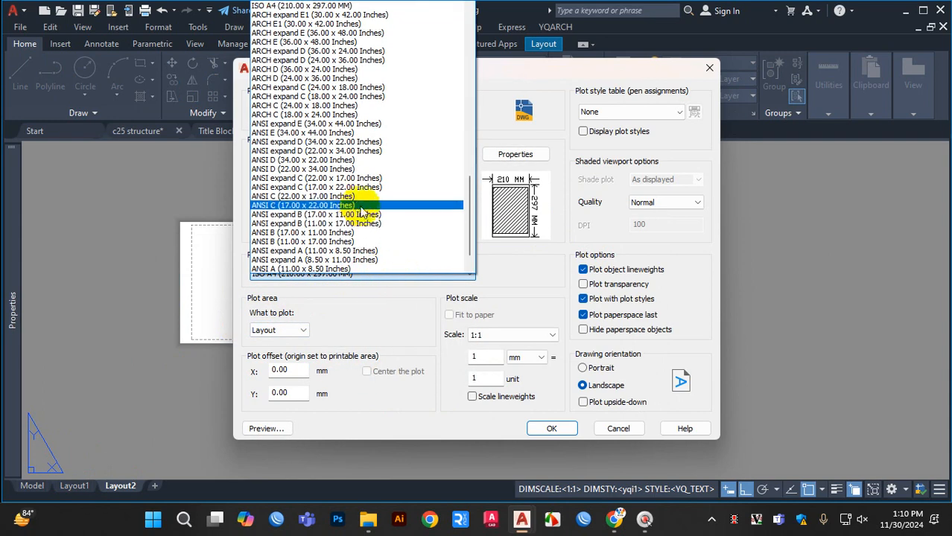
scroll(358, 212, up, 5)
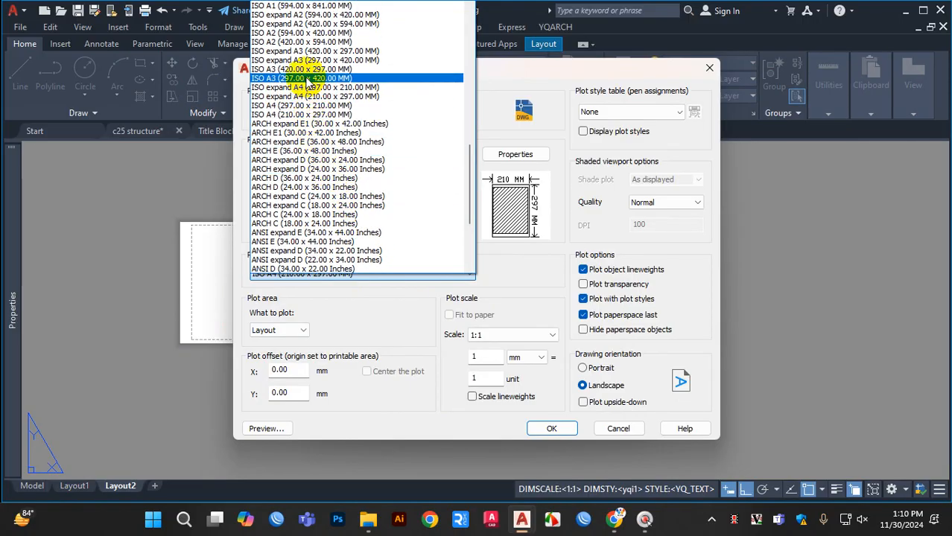
scroll(306, 76, up, 3)
scroll(306, 76, up, 5)
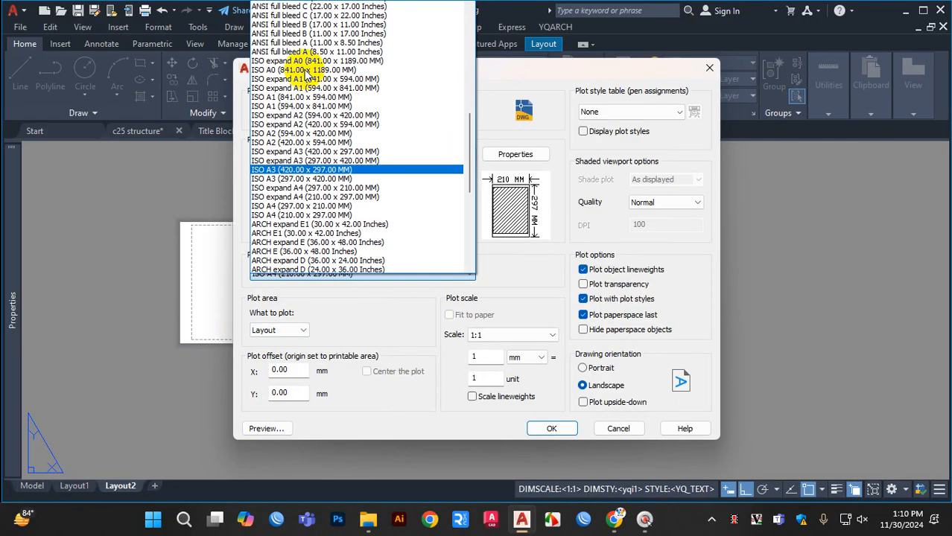
scroll(305, 76, up, 5)
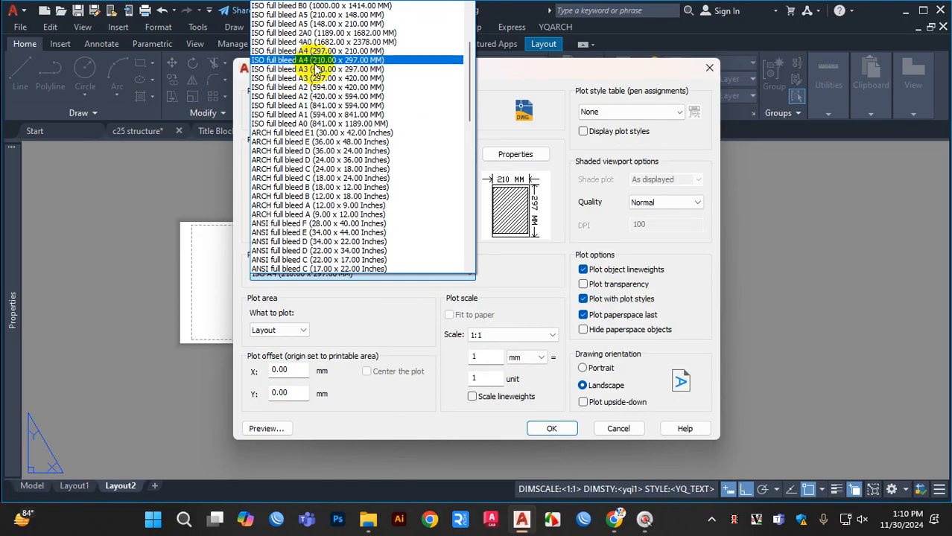
click(308, 46)
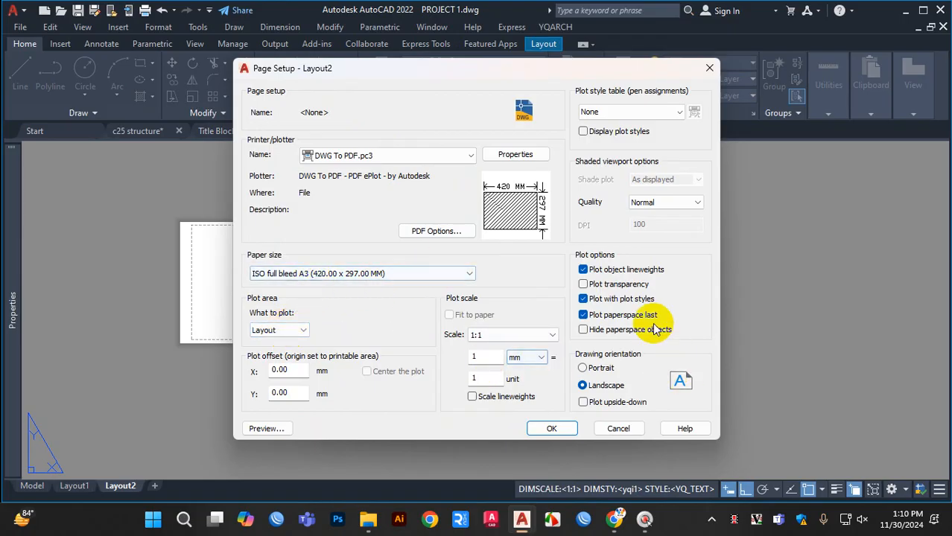
click(555, 428)
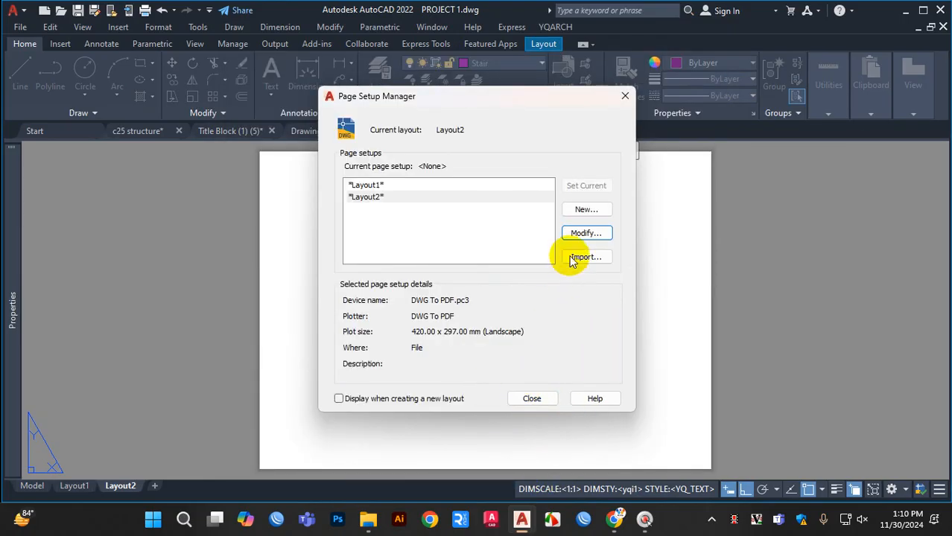
click(377, 197)
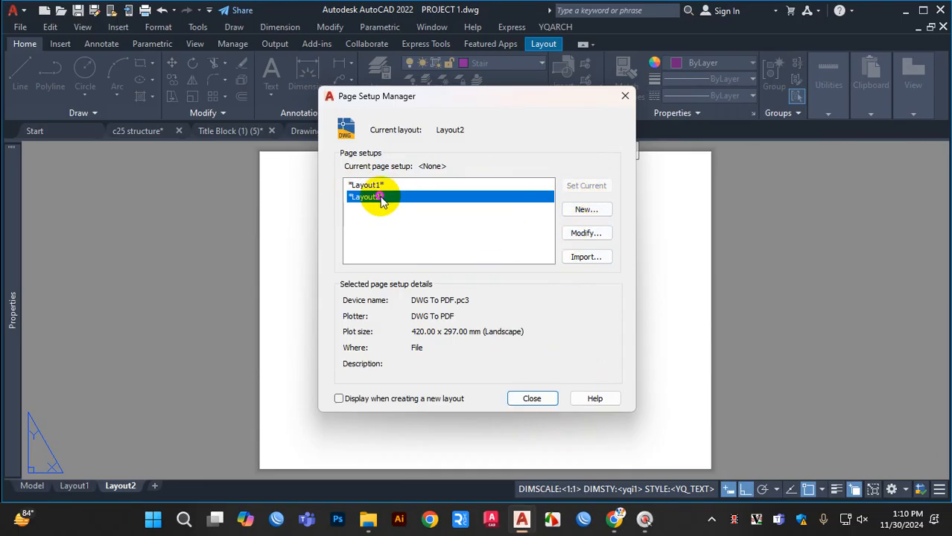
Step: Close the page setup manager and inspect the empty A3 sheet on Layout2
click(532, 398)
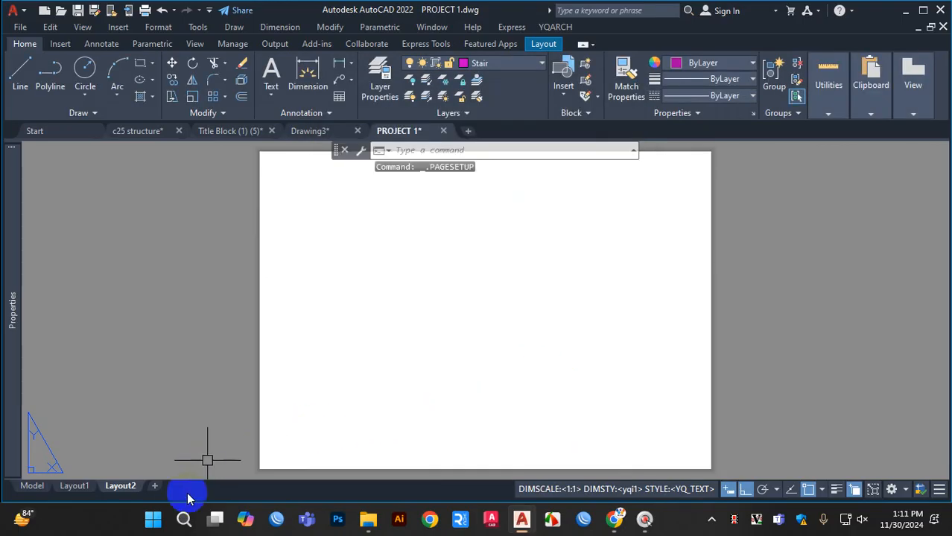
click(132, 485)
scroll(298, 368, down, 4)
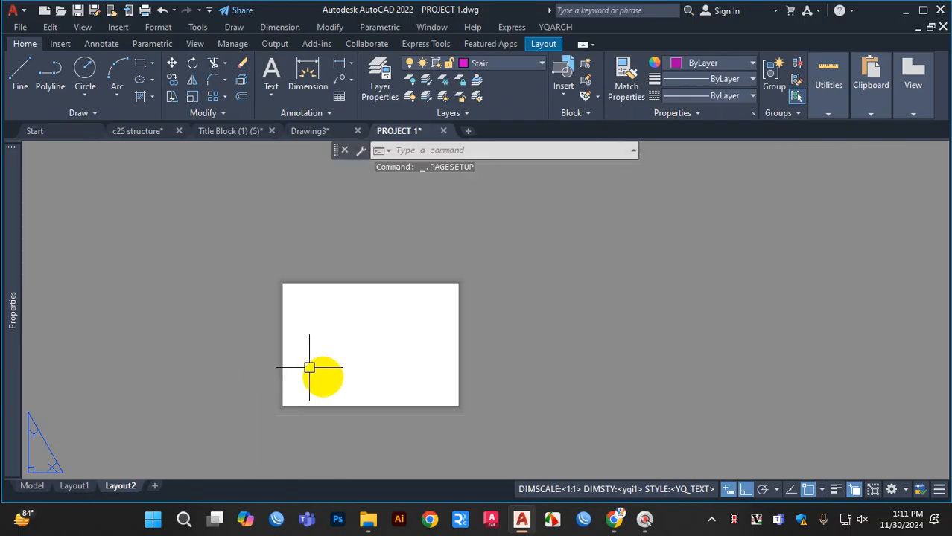
scroll(411, 387, up, 4)
scroll(245, 373, down, 2)
scroll(362, 268, up, 2)
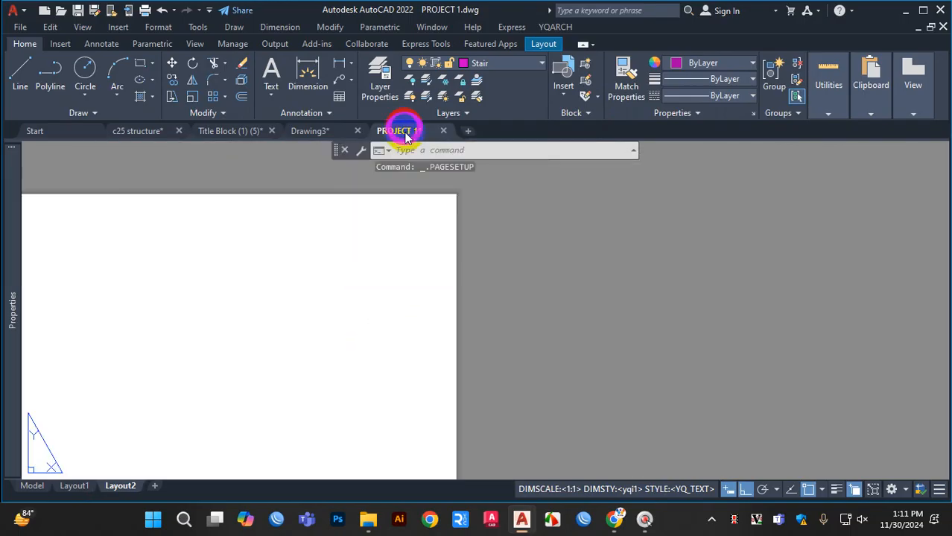
scroll(321, 330, down, 2)
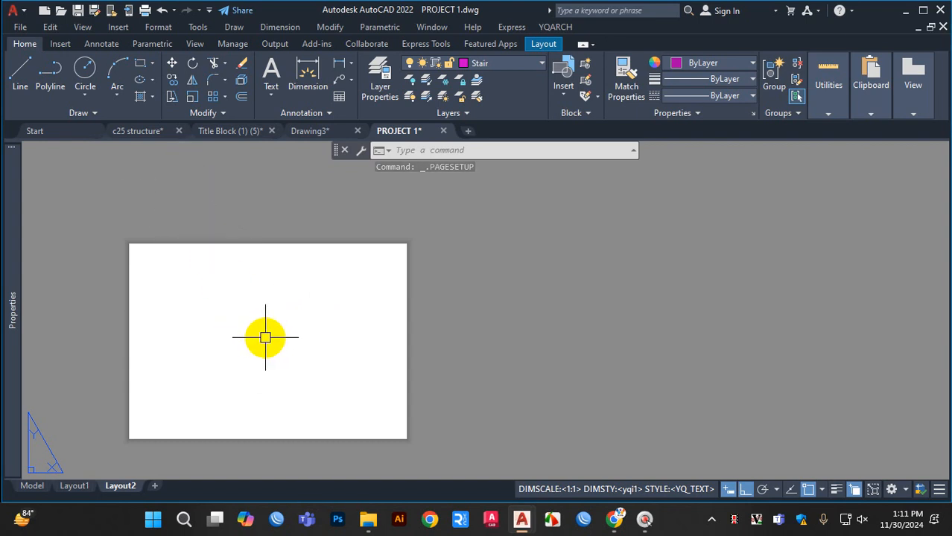
Step: Start inserting a block on Layout2 and list the blocks available in the current drawing
text(i)
key(Return)
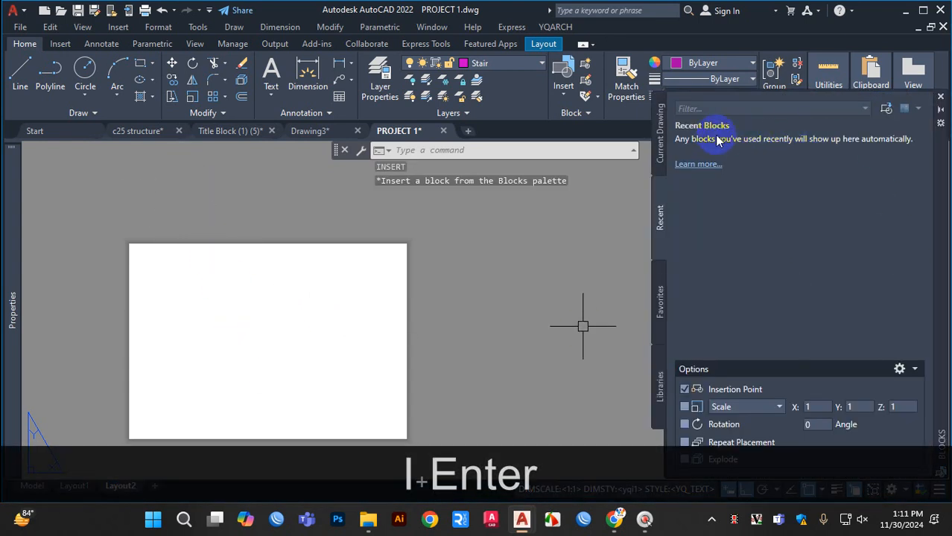
click(660, 142)
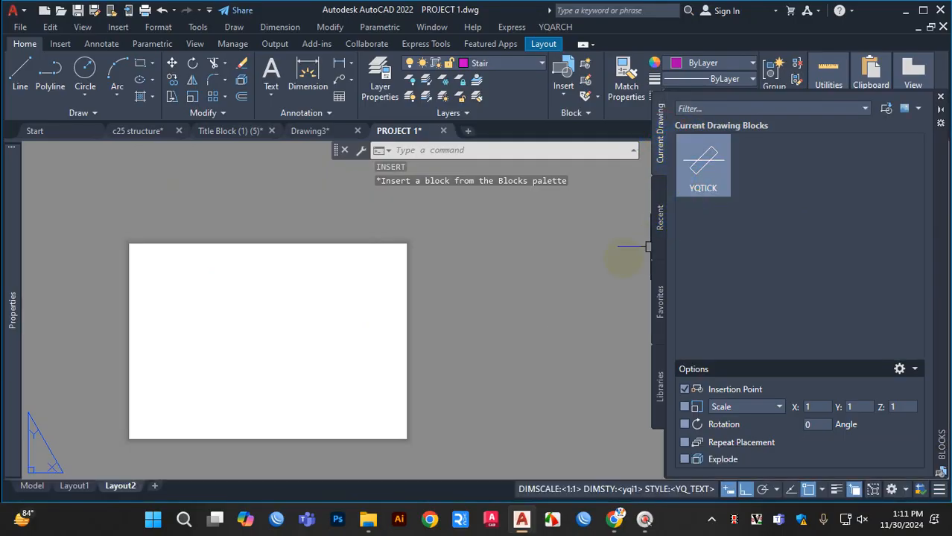
click(37, 491)
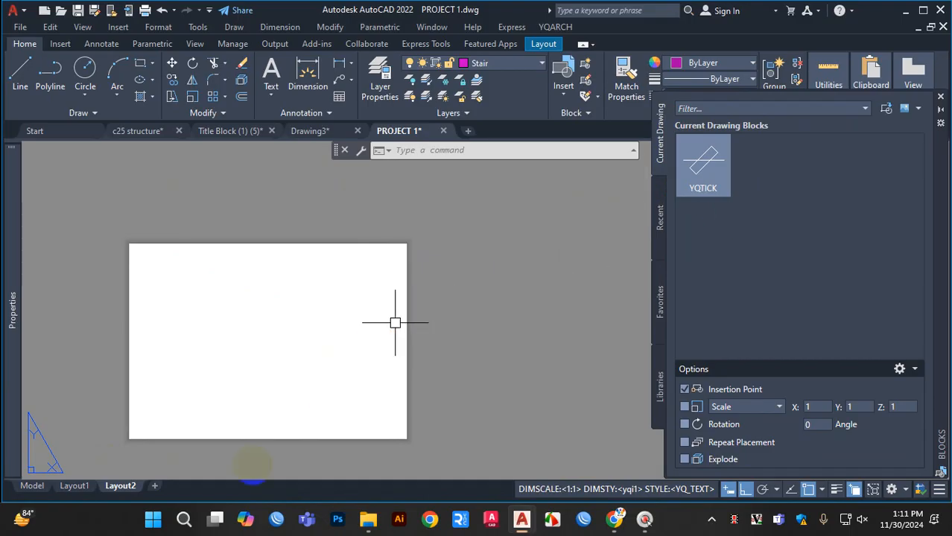
Step: Switch to the c25 structure drawing, view the title block on the GROUND FLOOR PLAN layout, and go to model space
click(153, 141)
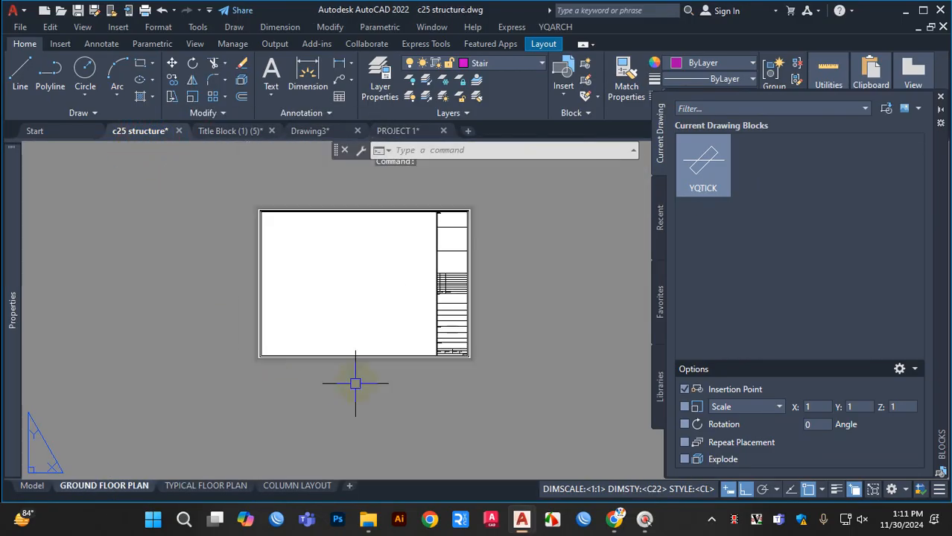
scroll(442, 275, up, 4)
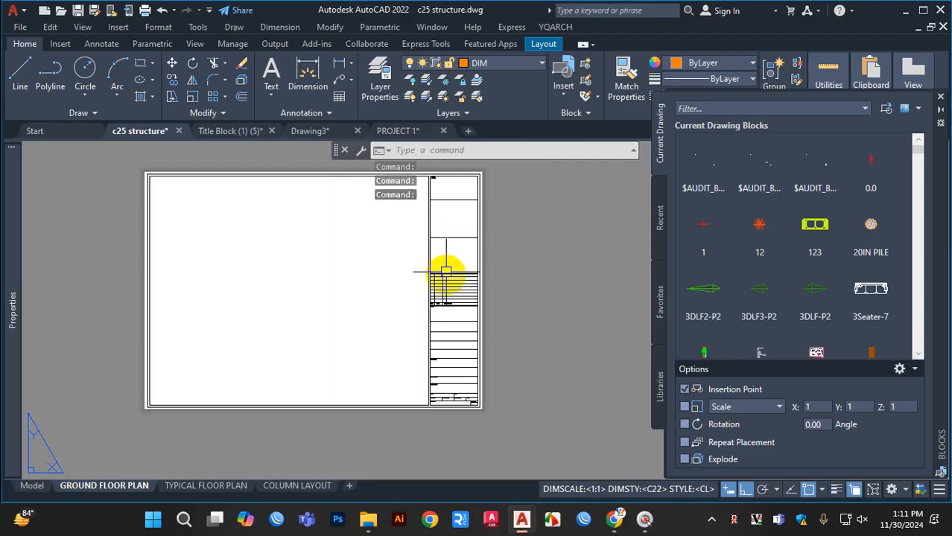
scroll(437, 281, down, 4)
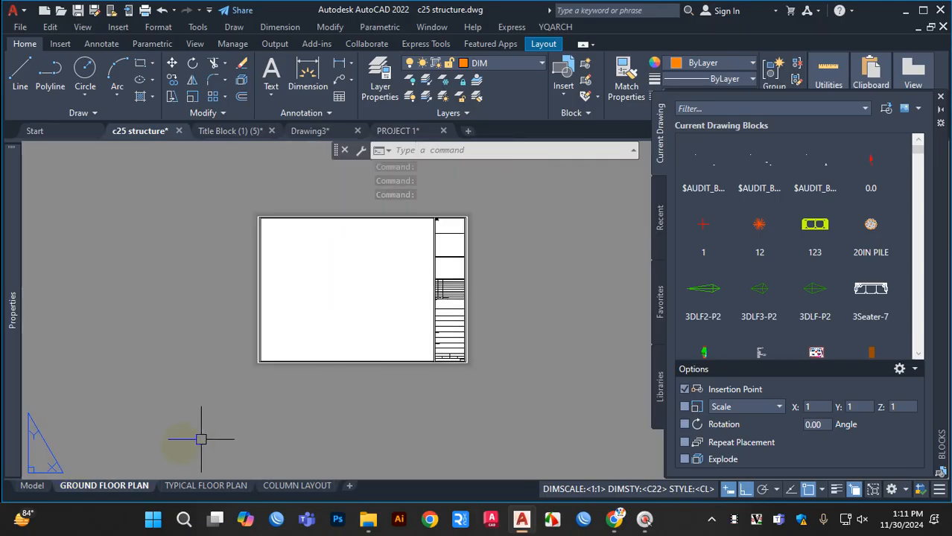
click(32, 485)
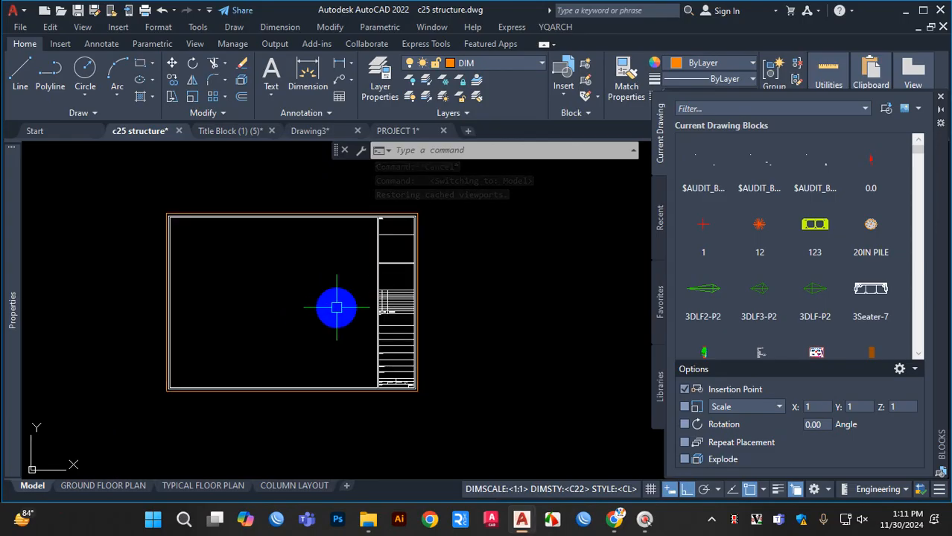
text(WB)
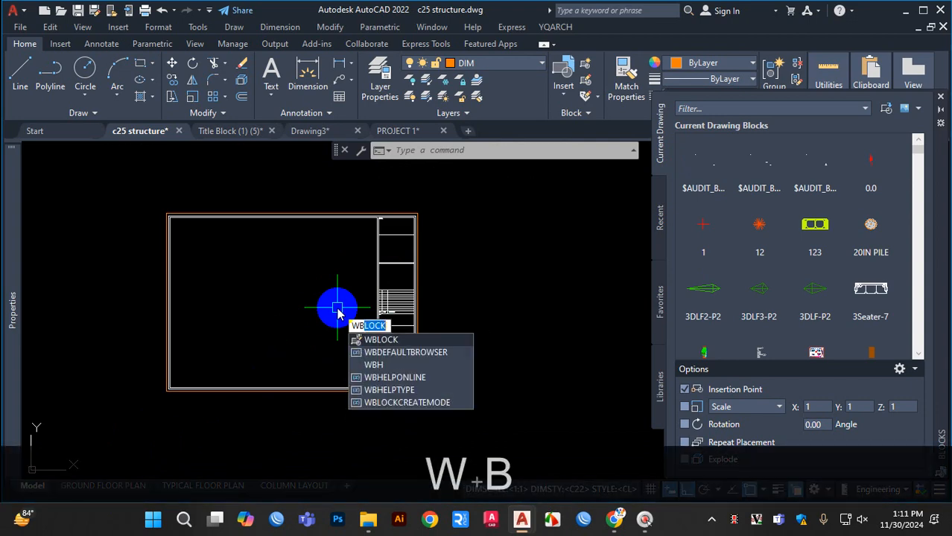
key(Return)
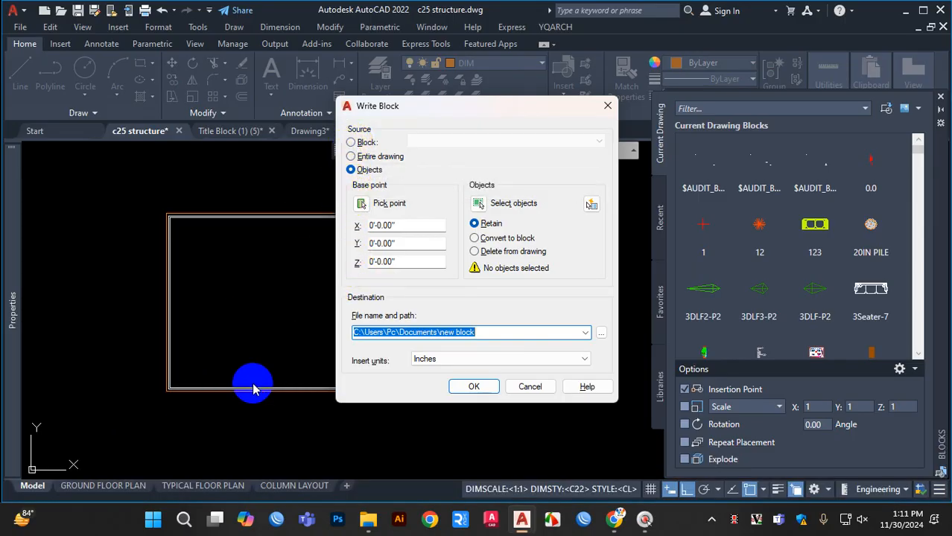
click(350, 143)
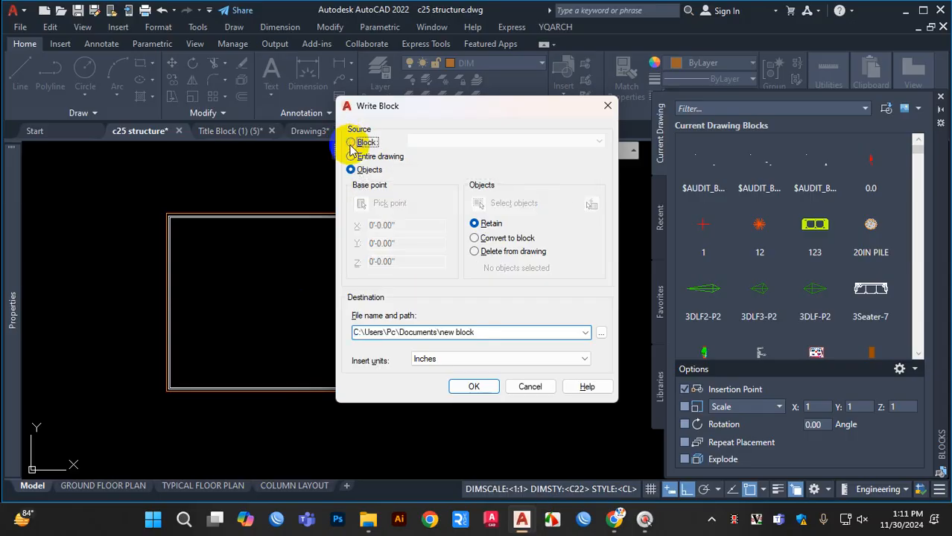
click(599, 141)
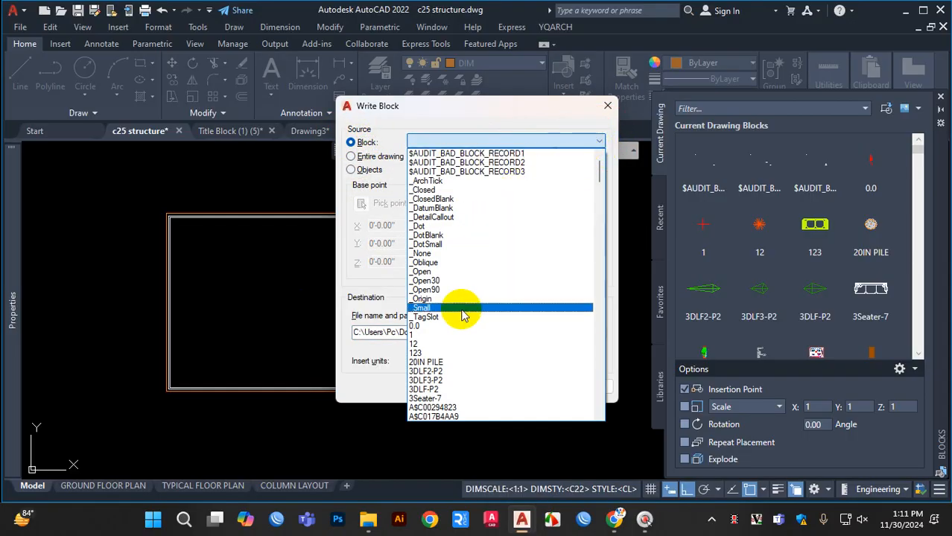
scroll(477, 298, down, 6)
scroll(499, 149, up, 6)
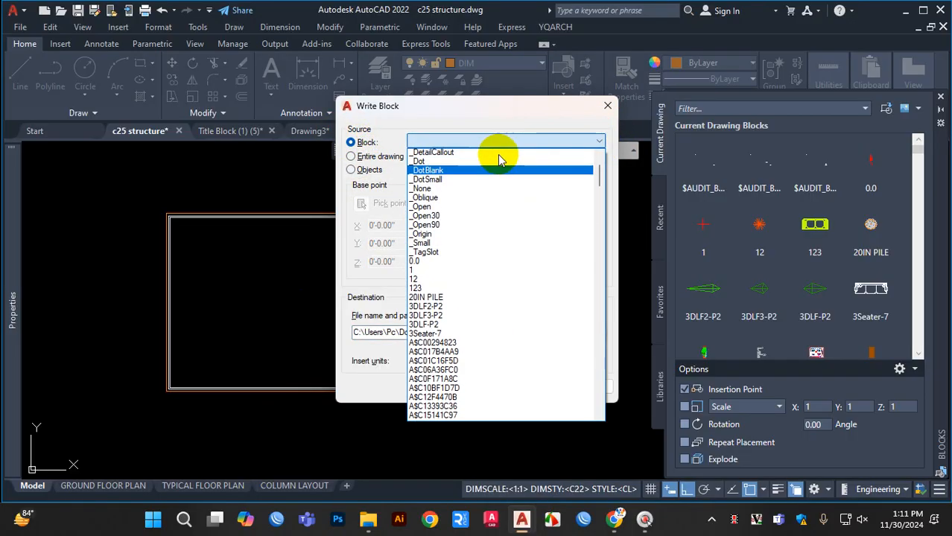
text(T)
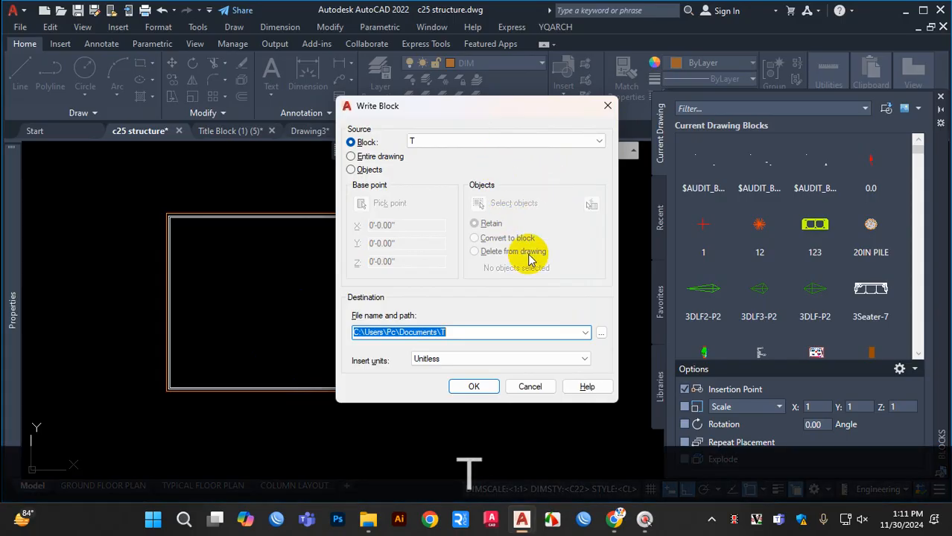
click(608, 106)
key(Escape)
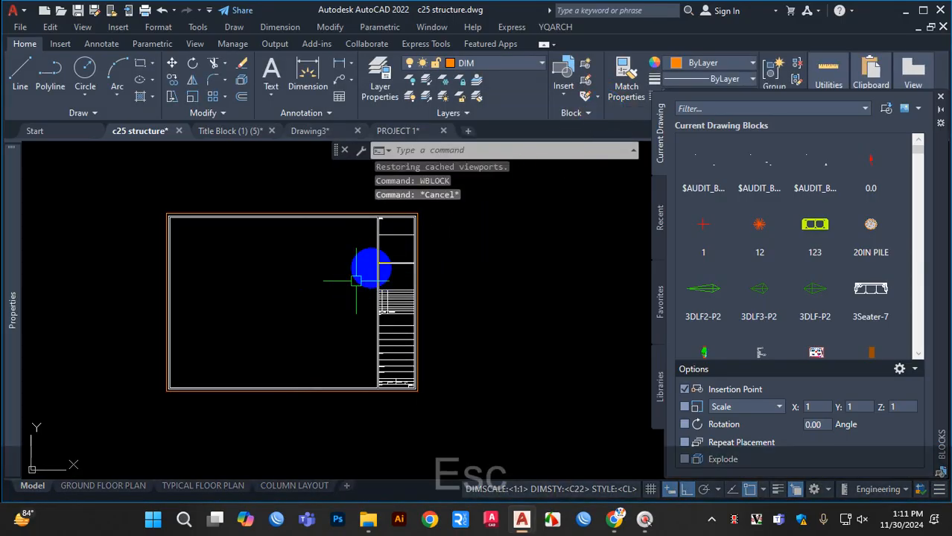
Step: Select the title block in model space, start Write Block with TBL1 as source, and browse to the personal folder on New Volume (D:)
click(378, 254)
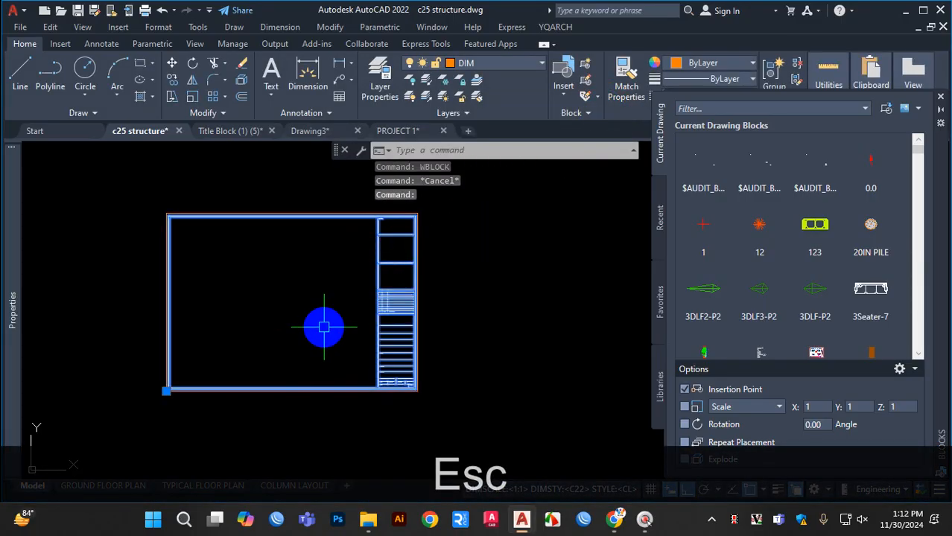
text(wb)
key(Return)
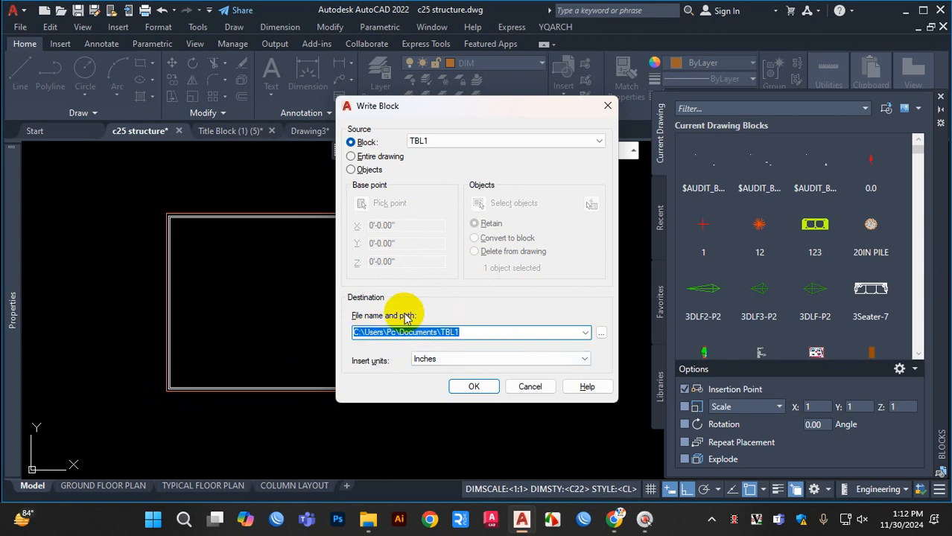
click(601, 335)
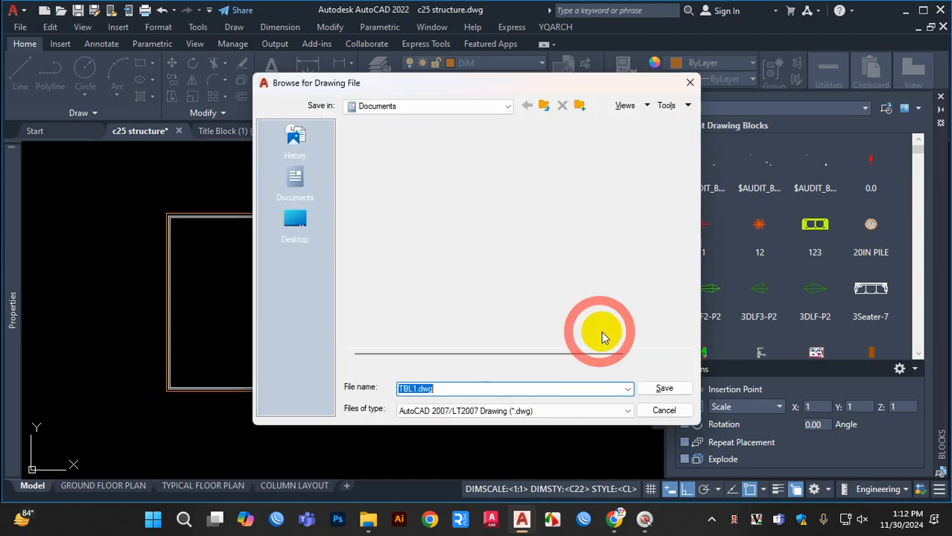
click(501, 106)
scroll(436, 192, up, 2)
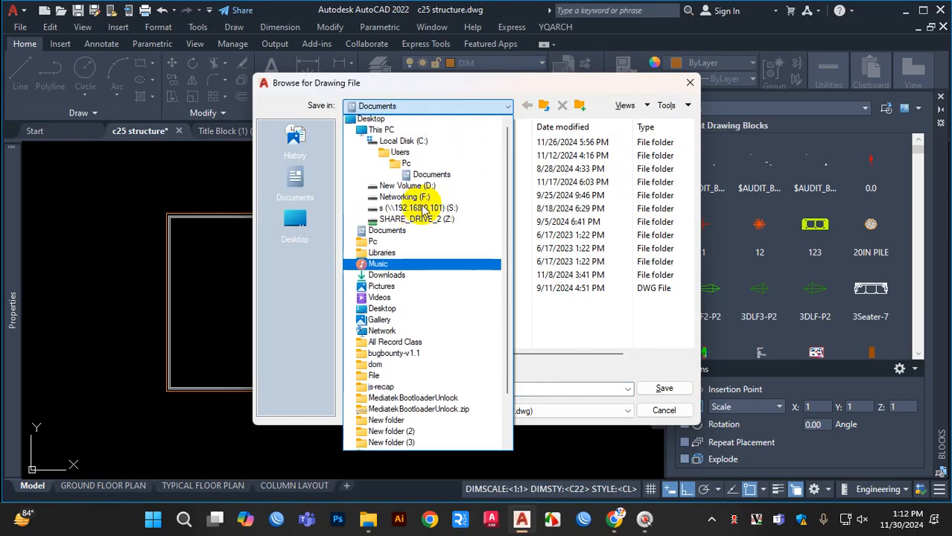
click(421, 189)
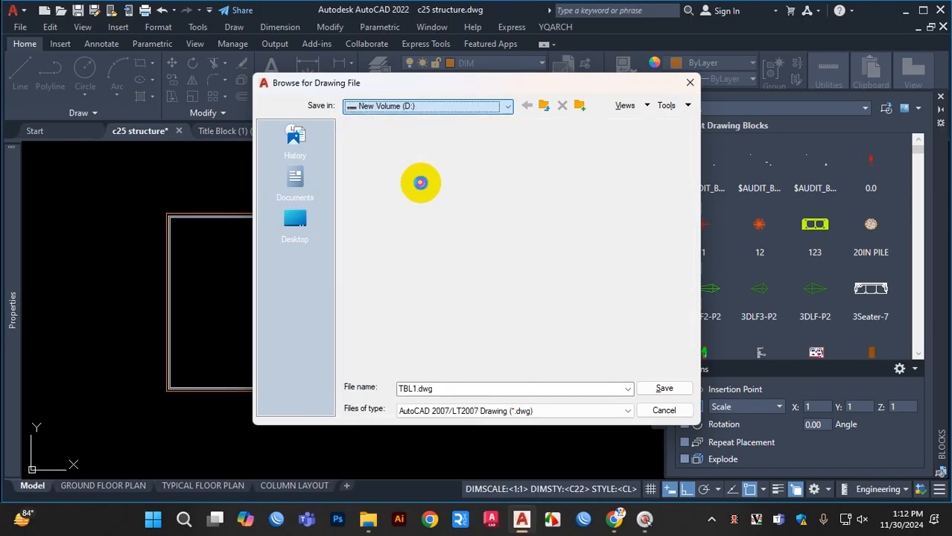
click(388, 187)
double_click(388, 183)
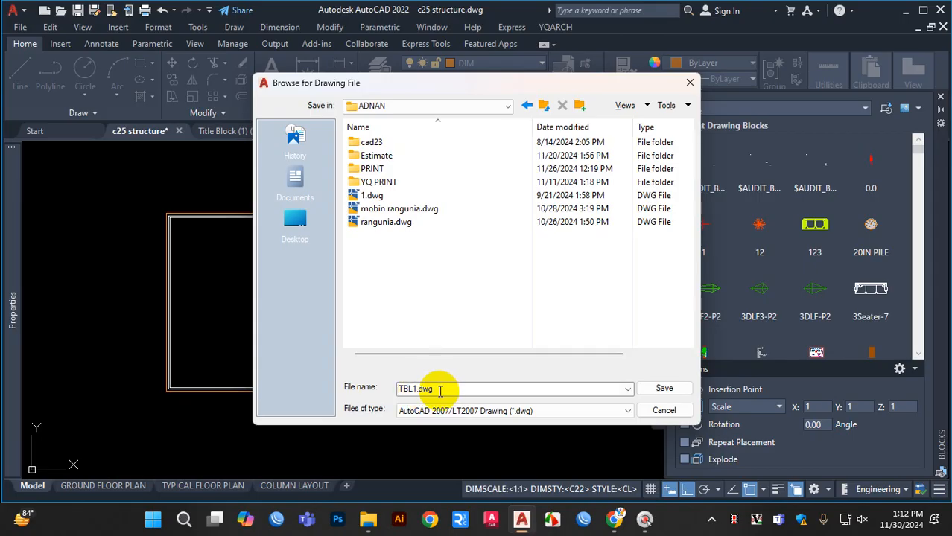
Step: Name the block file TBL1 WB.dwg and write it to the chosen folder with insert units in inches
double_click(417, 388)
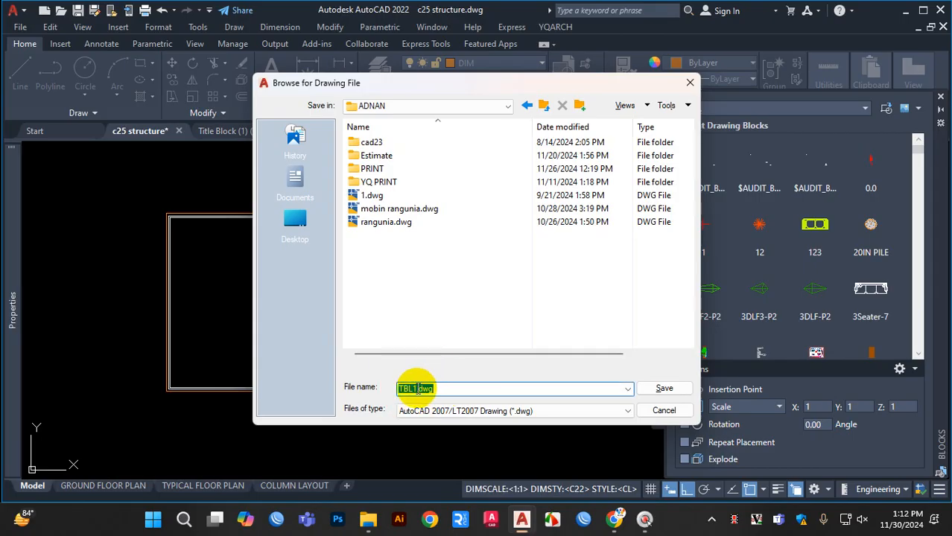
click(417, 388)
text(WB)
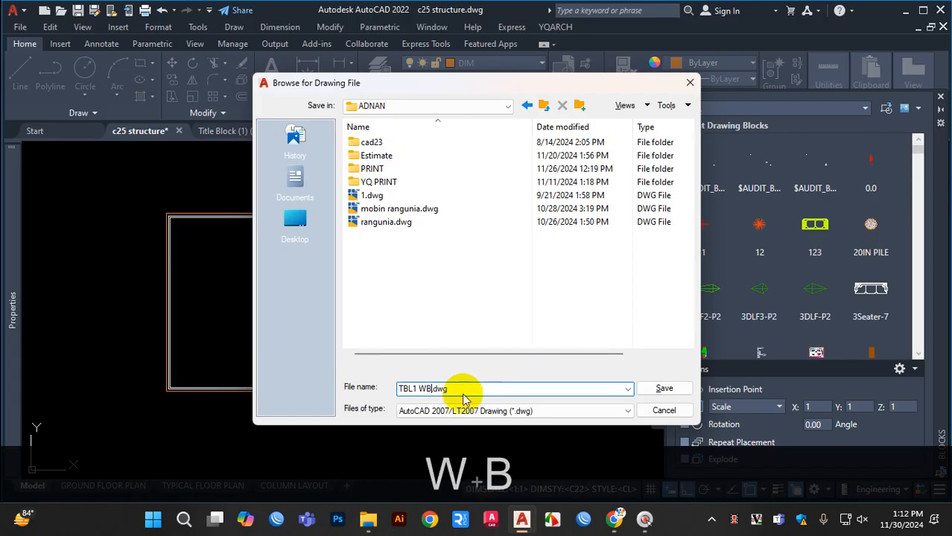
click(663, 390)
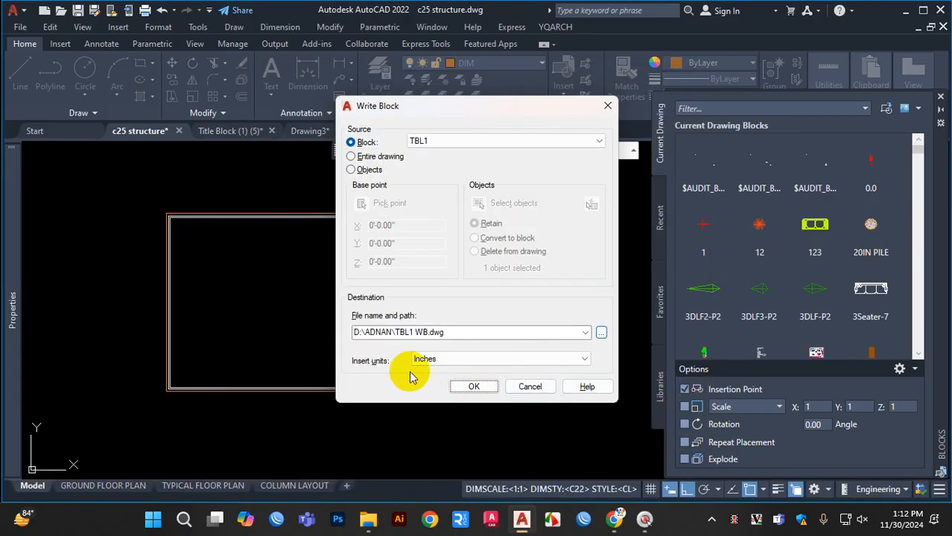
click(474, 387)
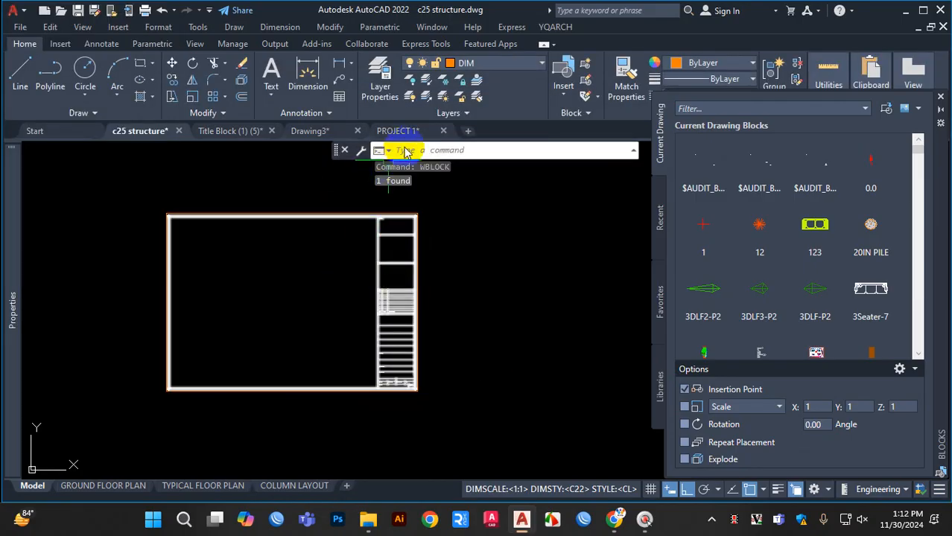
Step: Switch to the PROJECT 1 drawing and check its recent and current-drawing block lists for the exported title block
click(402, 131)
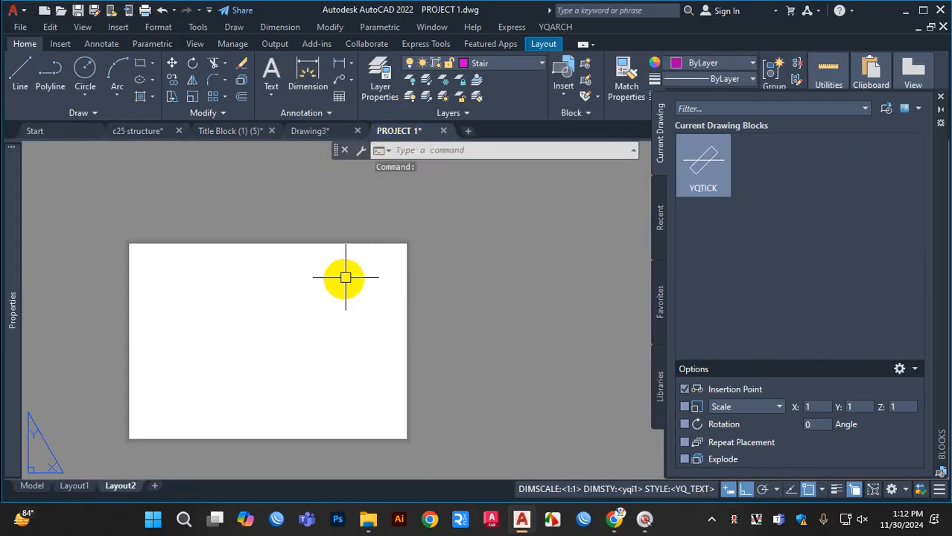
click(661, 219)
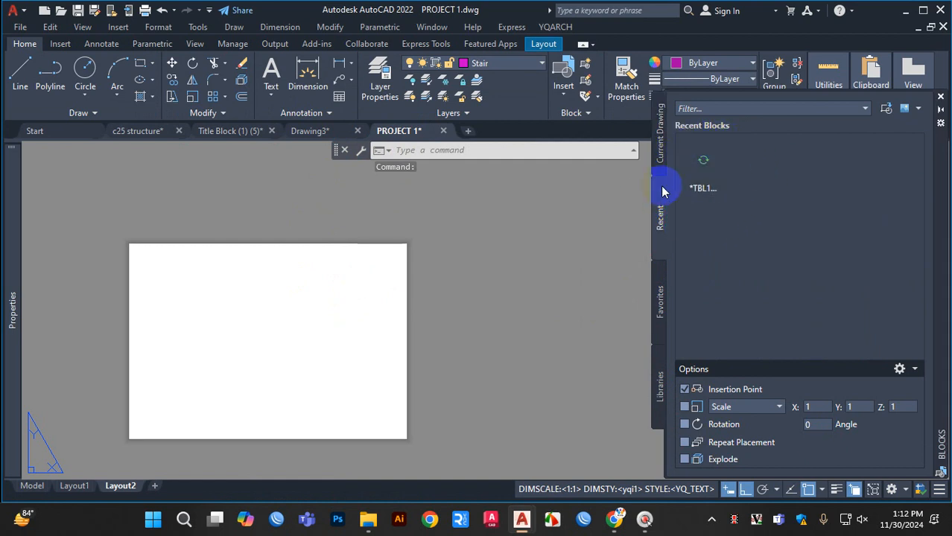
click(718, 193)
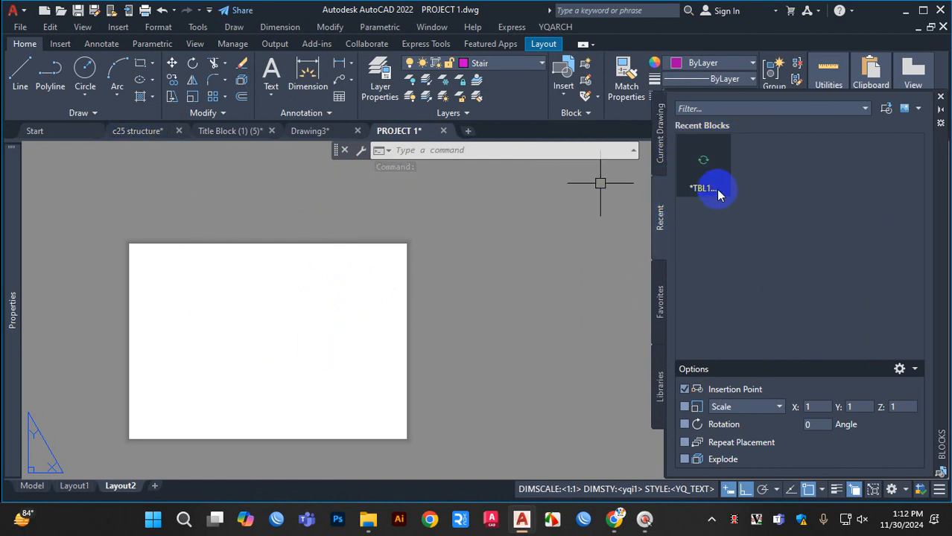
click(704, 162)
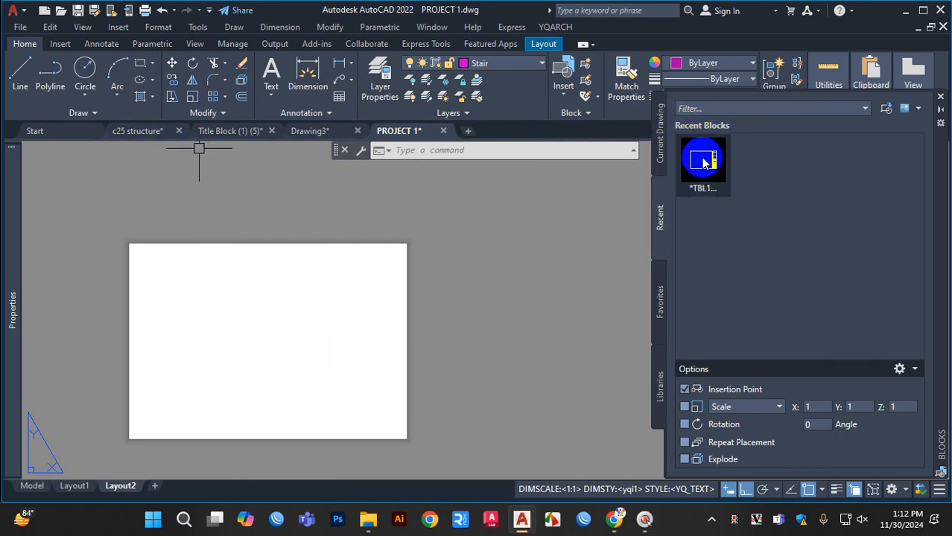
drag(703, 162, 721, 189)
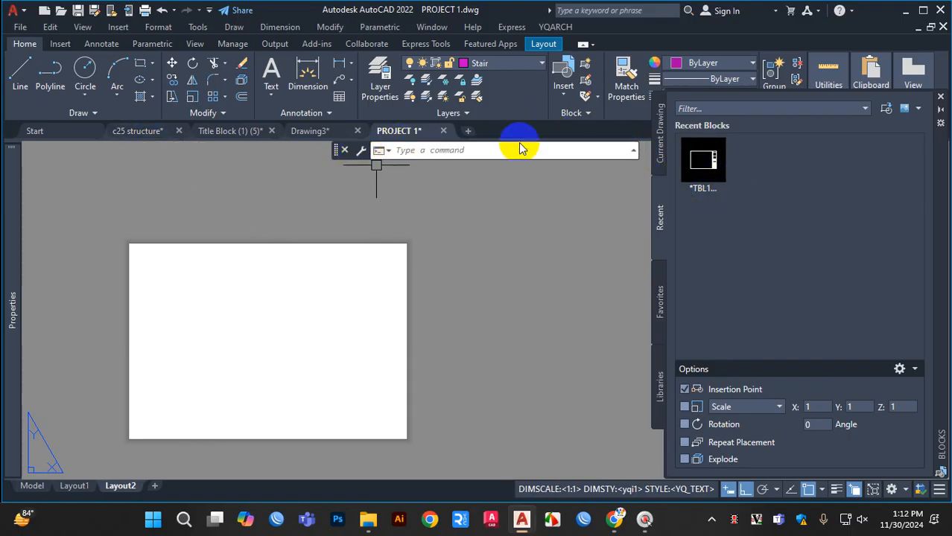
click(715, 171)
mouse_move(717, 174)
mouse_down()
mouse_move(686, 178)
mouse_move(658, 214)
mouse_up()
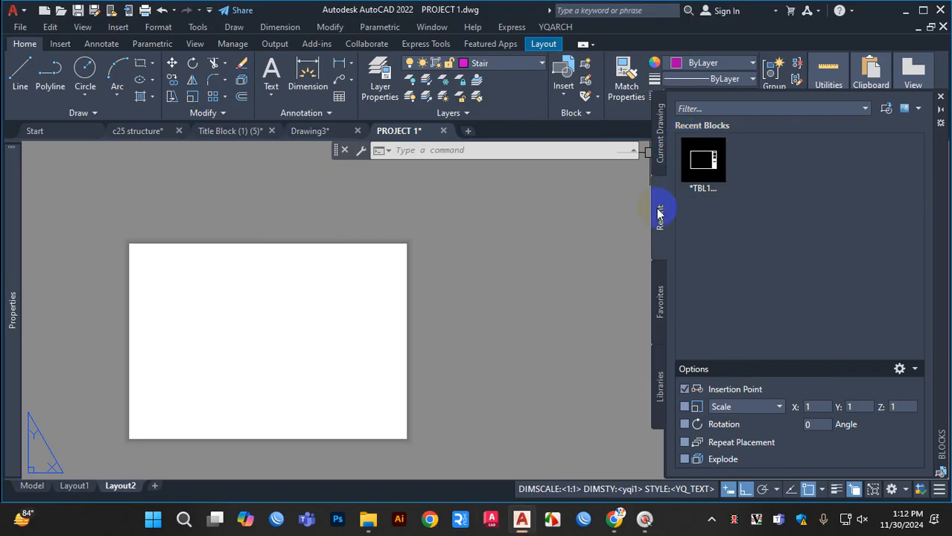
click(660, 145)
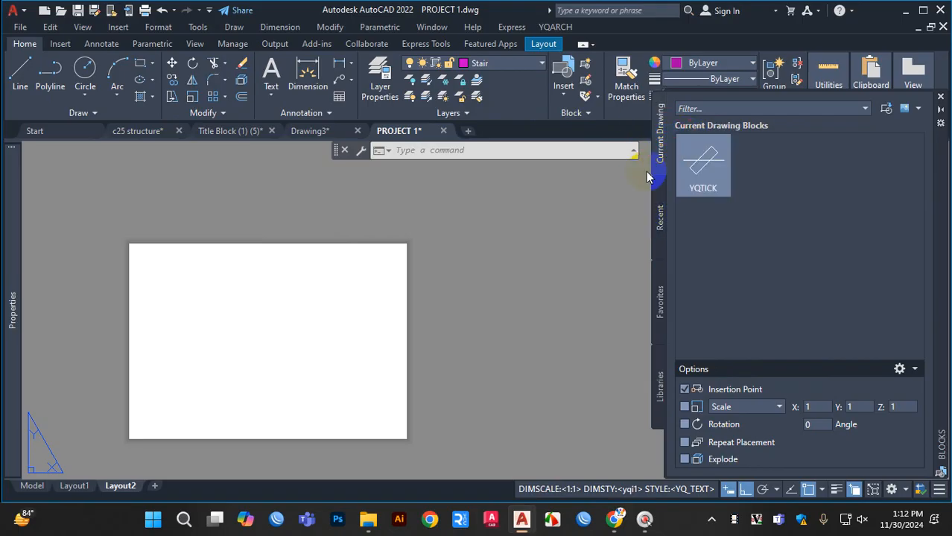
click(659, 216)
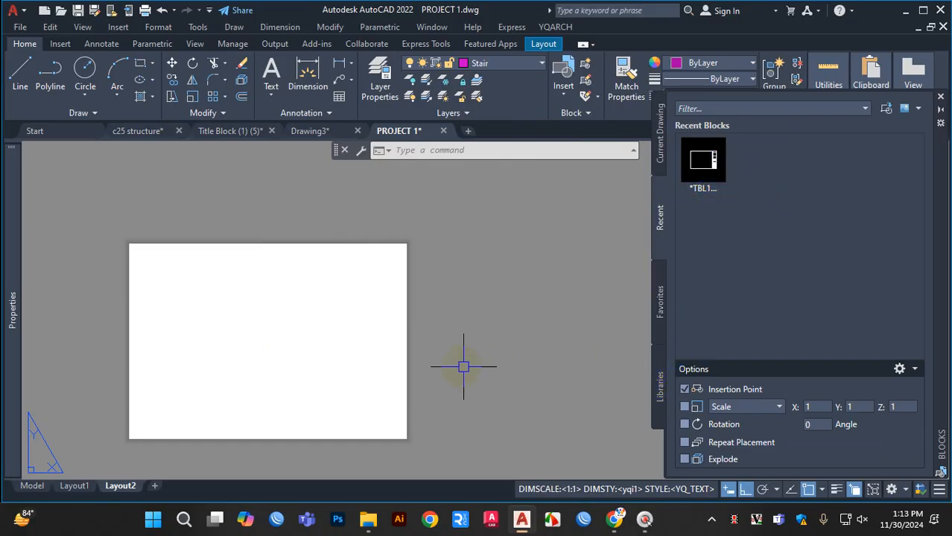
Step: Load TBL1 WB.dwg from the personal folder on New Volume (D:) as a block library
click(660, 382)
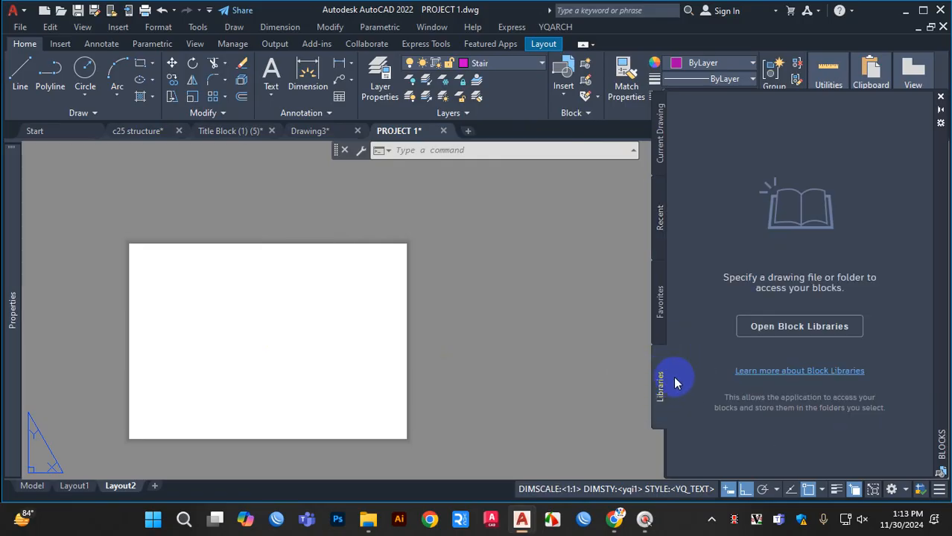
click(793, 330)
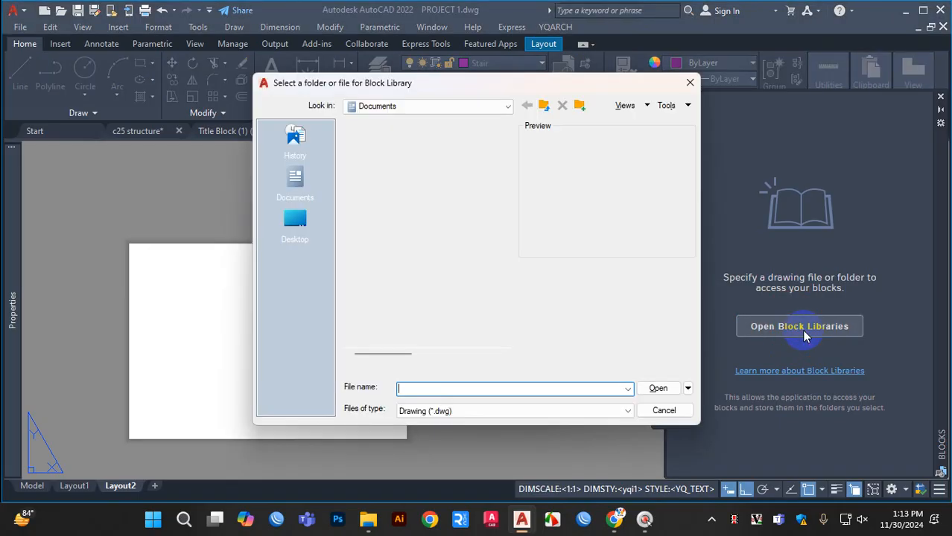
click(506, 106)
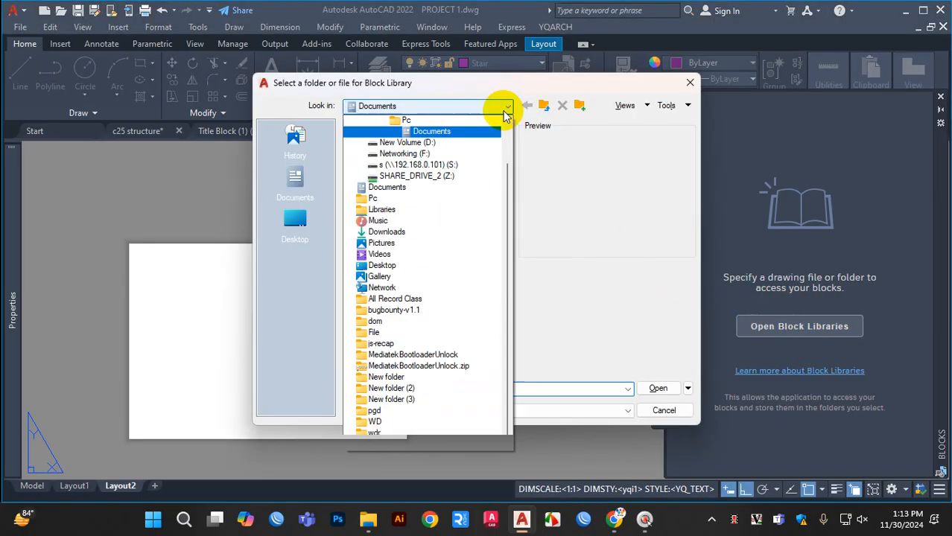
click(413, 143)
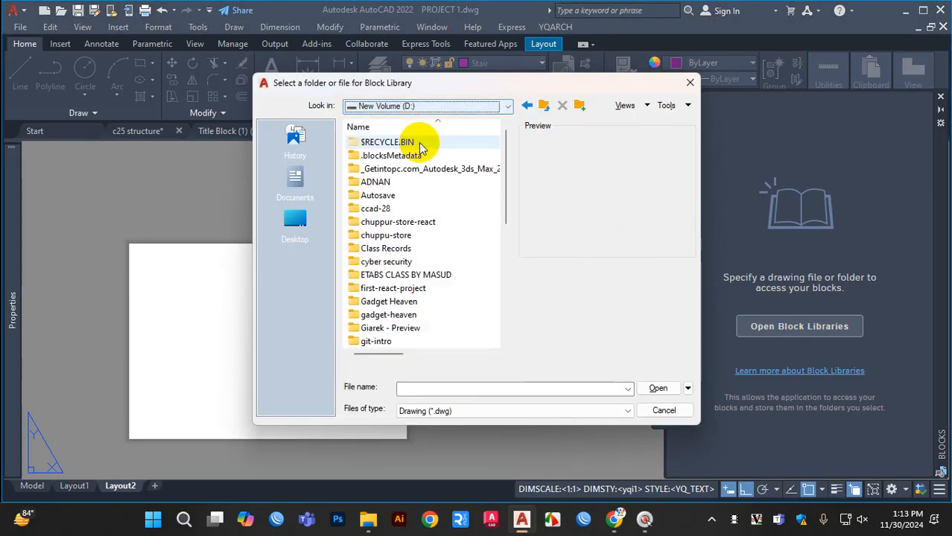
click(381, 183)
double_click(384, 184)
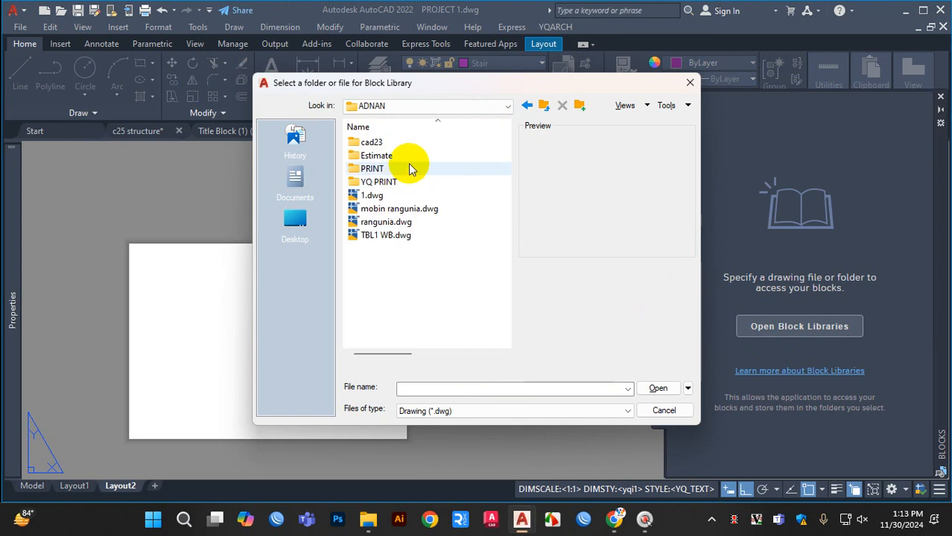
click(383, 237)
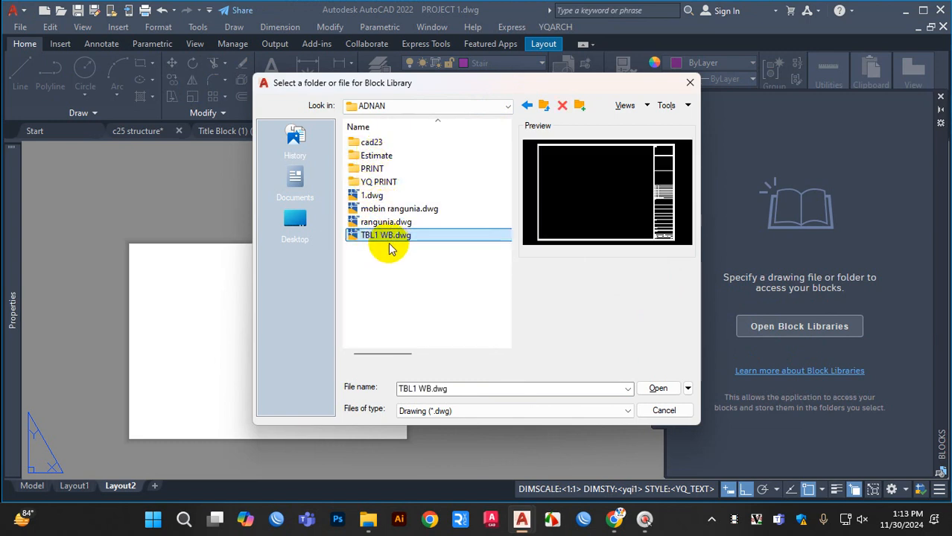
click(658, 388)
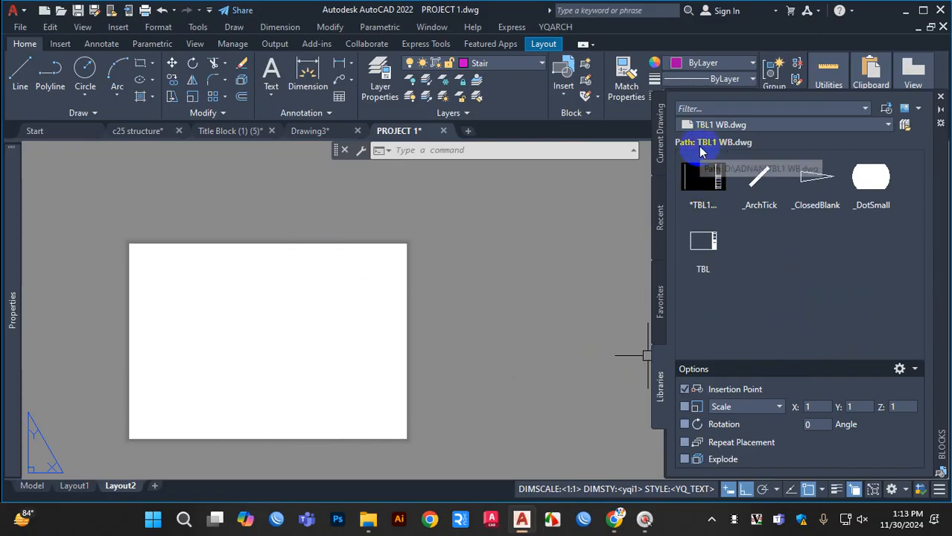
Step: Insert the TBL1 WB title block from the library on Layout2 with its insertion point at 0,0
drag(708, 194, 644, 366)
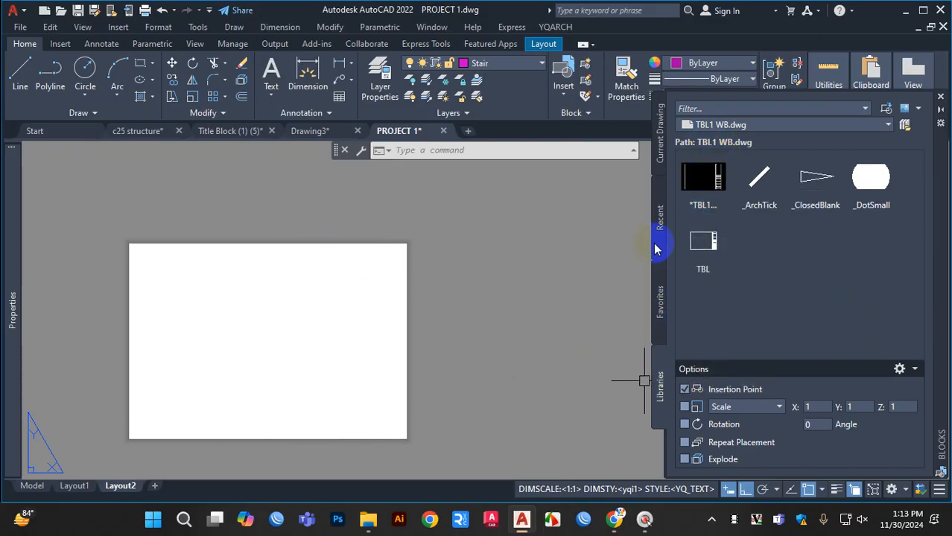
click(707, 190)
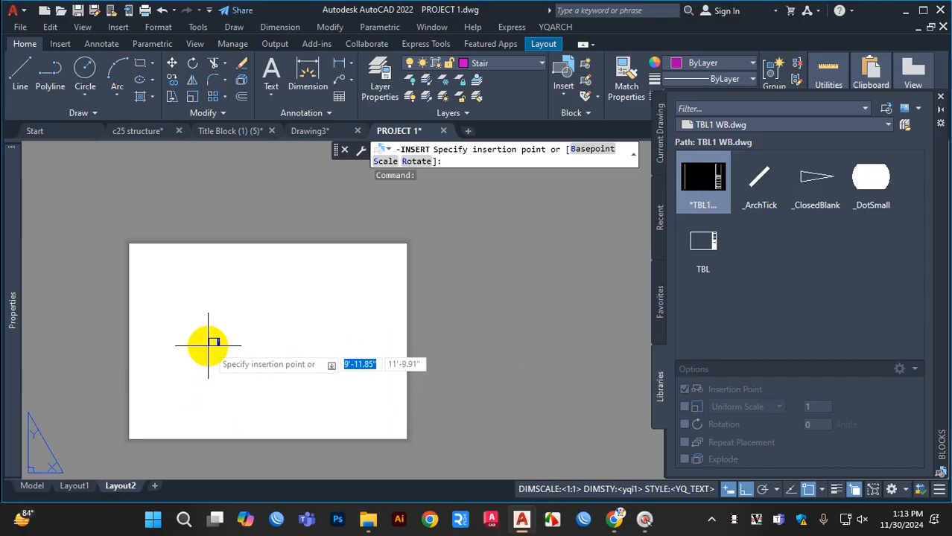
scroll(185, 398, up, 2)
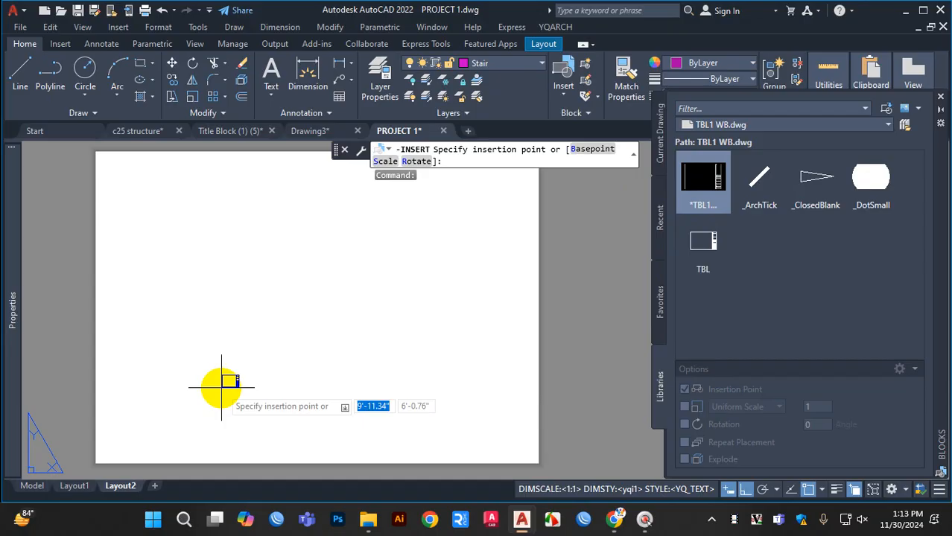
text(0)
key(Tab)
text(0)
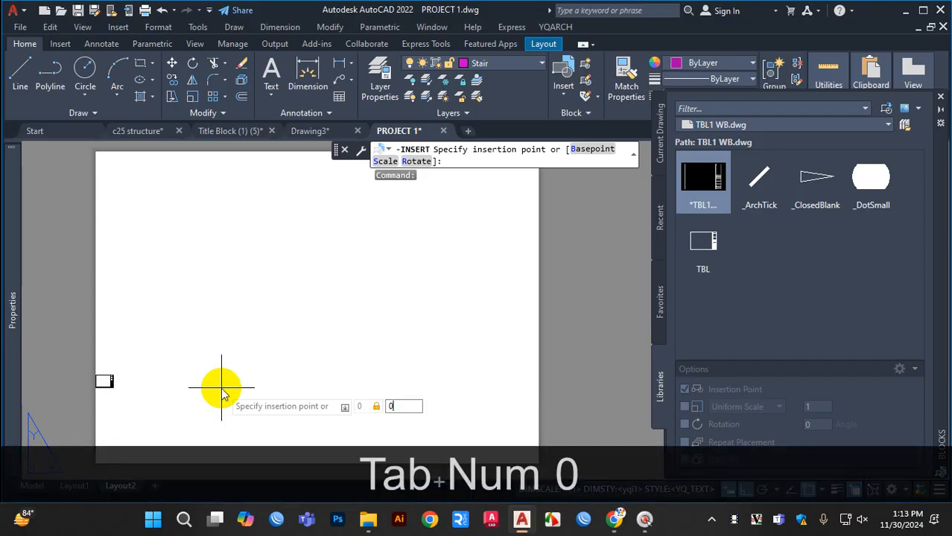
key(Return)
Step: Inspect the inserted title block against the Layout2 sheet and review Layout2's page setup for paper size and plot scale
scroll(397, 378, down, 4)
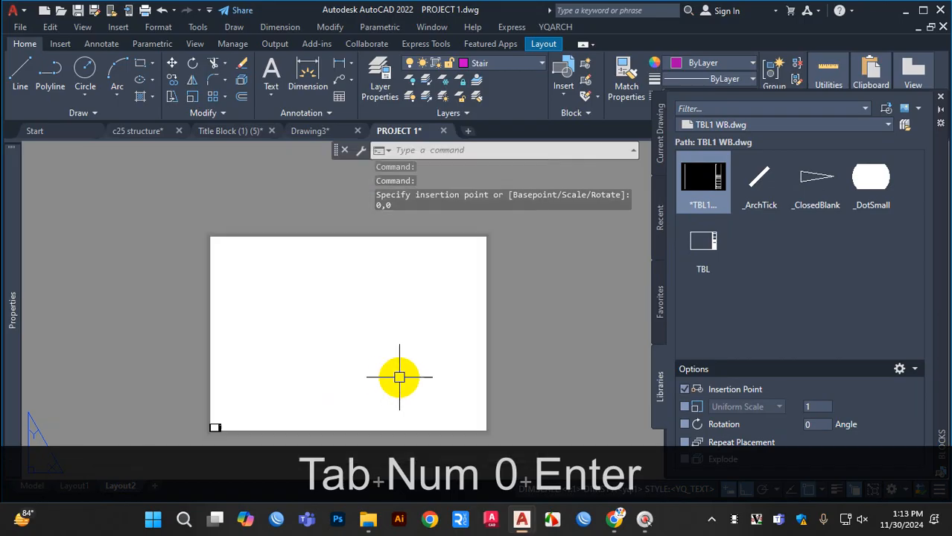
scroll(254, 379, up, 5)
scroll(257, 377, up, 4)
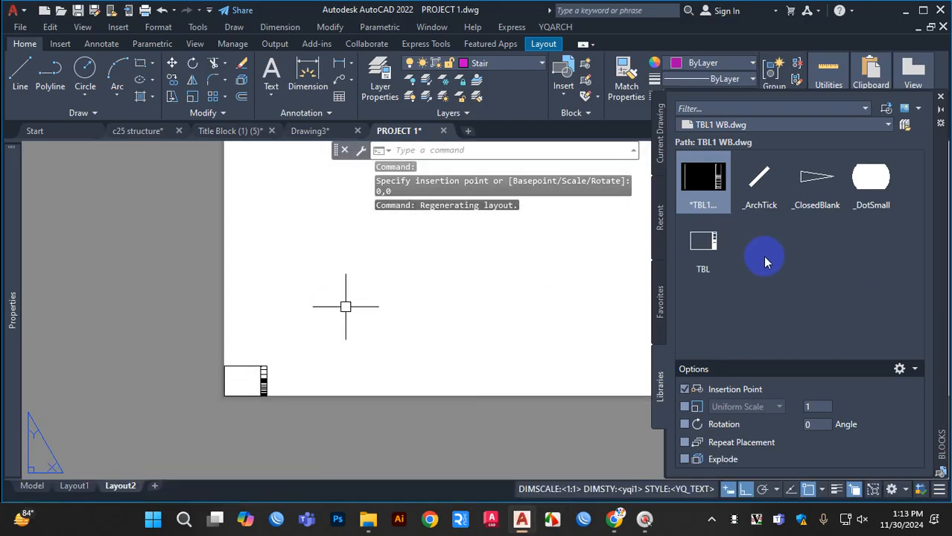
scroll(249, 390, up, 3)
scroll(283, 344, up, 5)
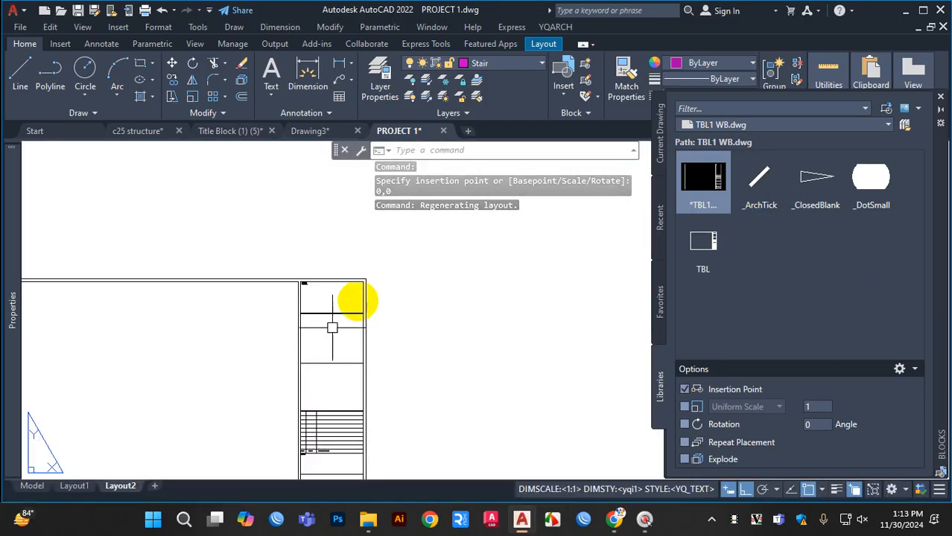
scroll(299, 333, down, 9)
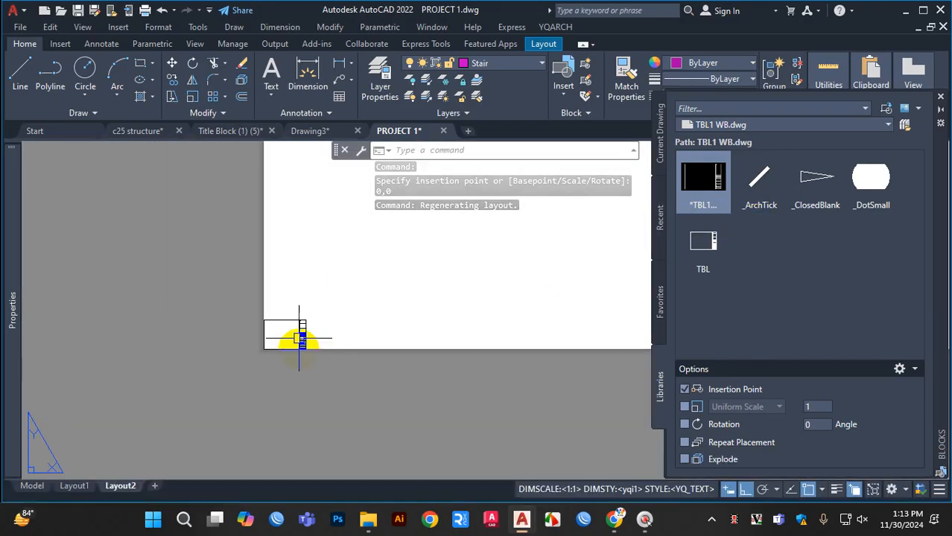
right_click(122, 486)
click(184, 381)
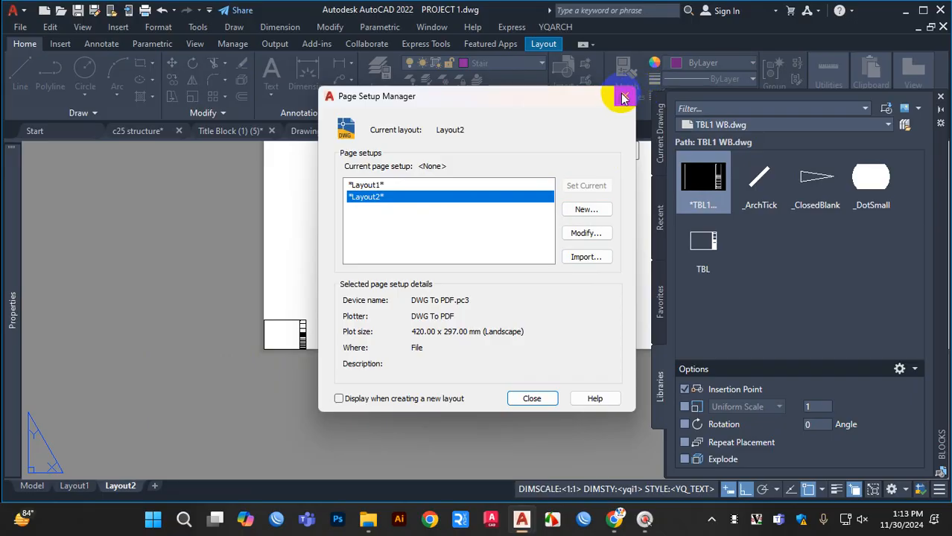
click(582, 231)
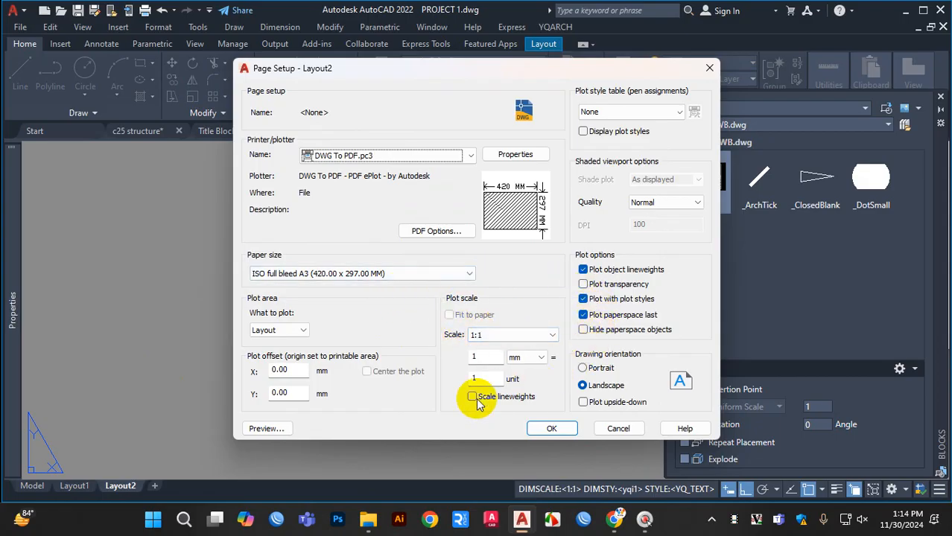
click(551, 428)
click(711, 236)
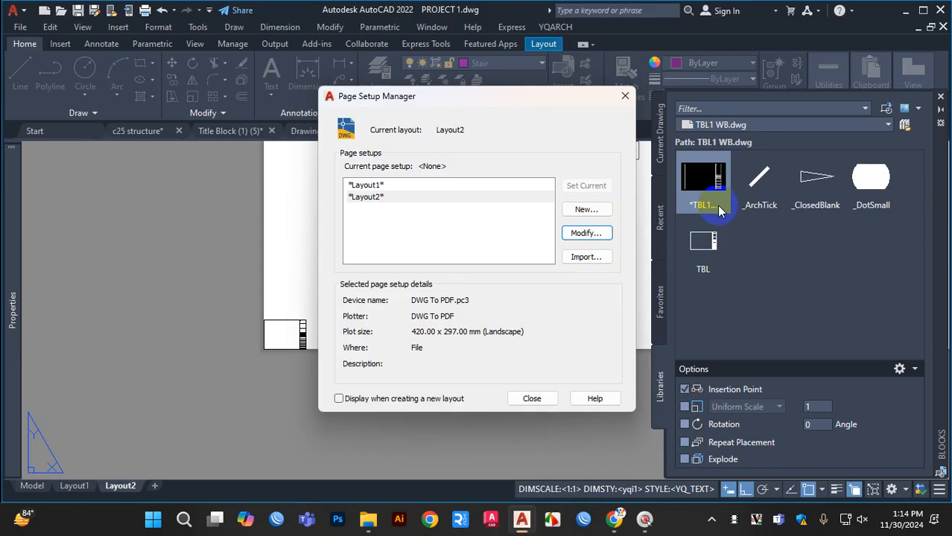
click(625, 96)
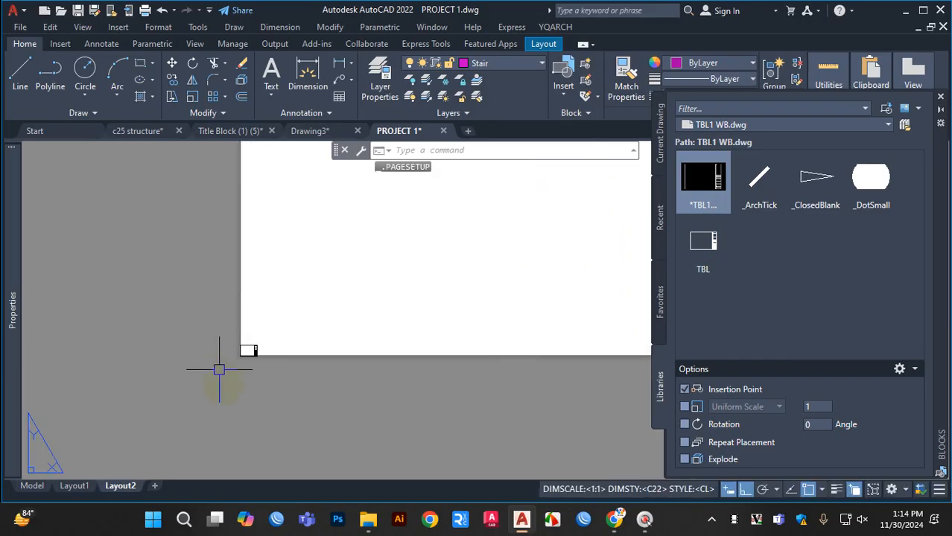
scroll(206, 371, down, 6)
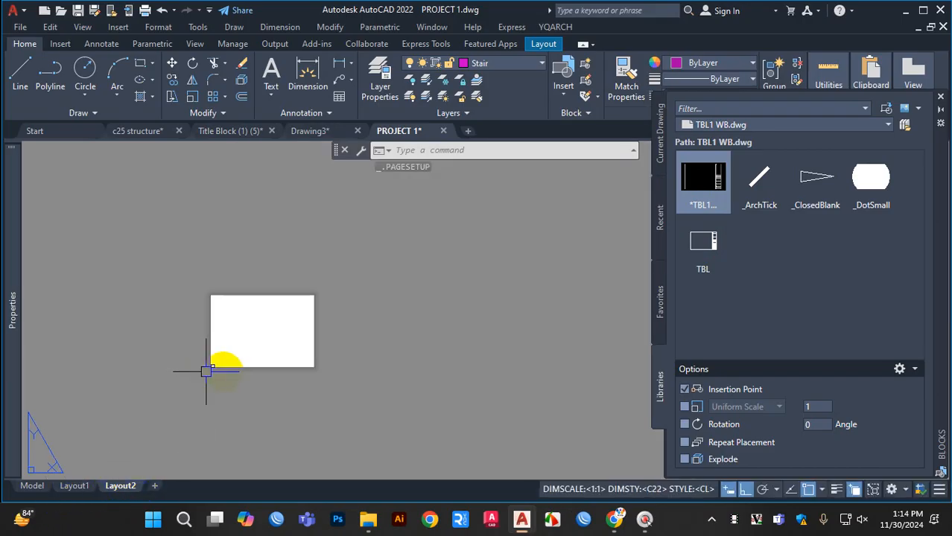